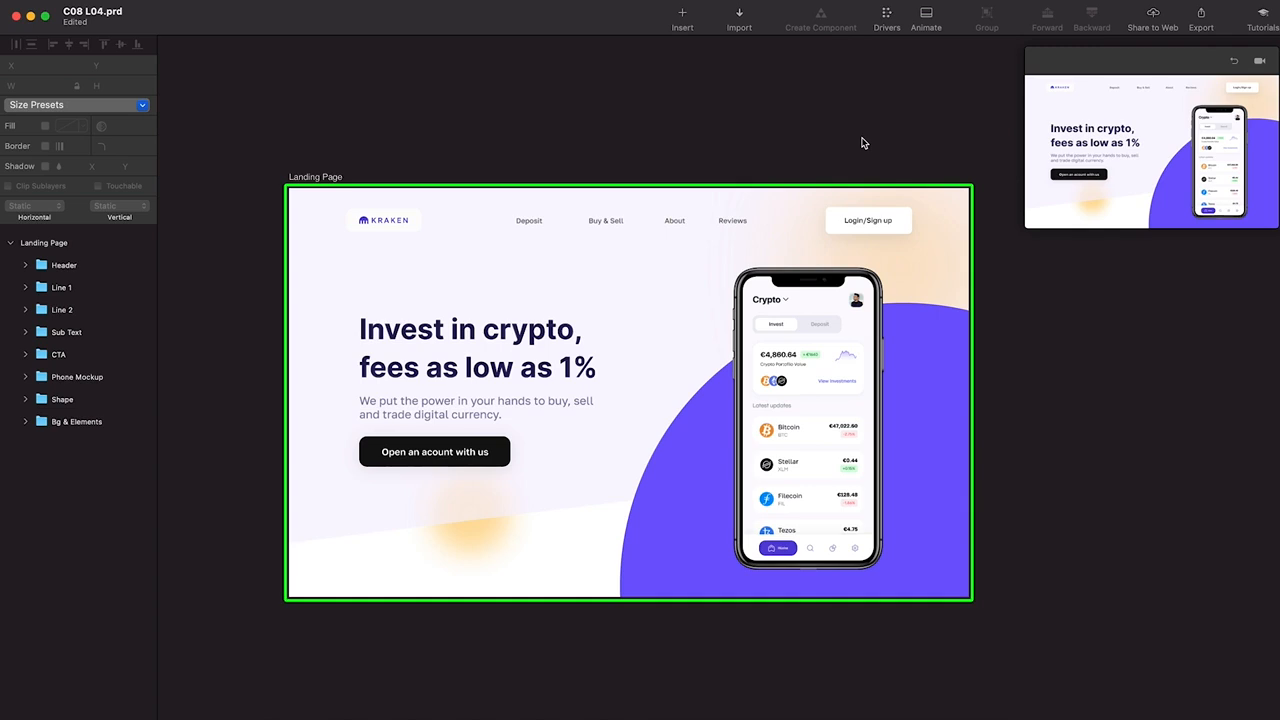
Rename the ctc group inside the Header group, which holds the Login/Sign up button, as CTA Section
left_click(409, 229)
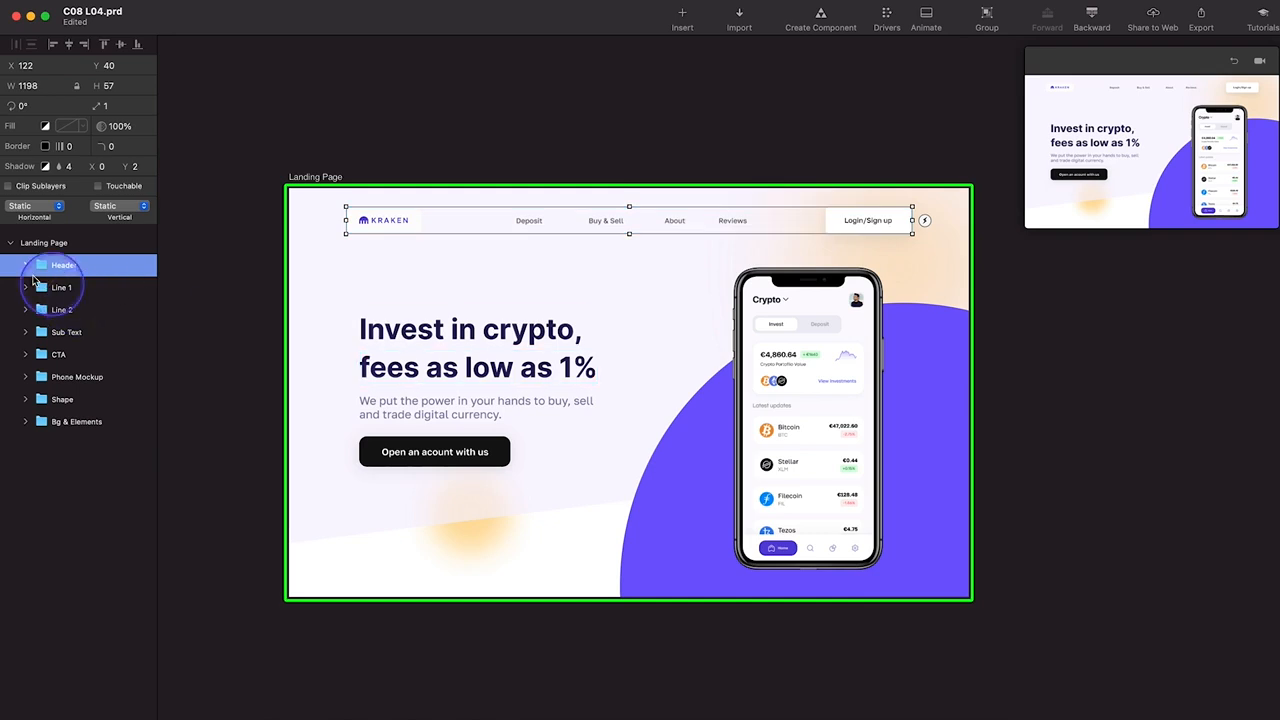
left_click(27, 266)
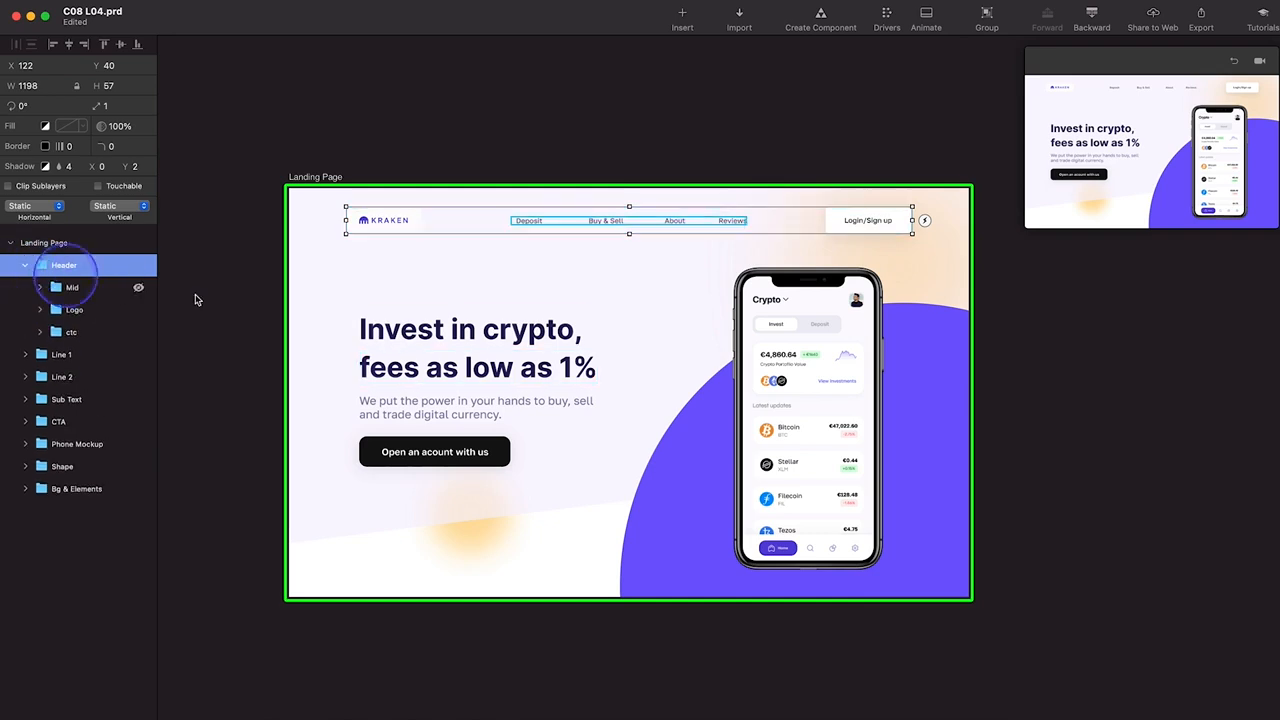
left_click(394, 222)
left_click(606, 221)
left_click(864, 224)
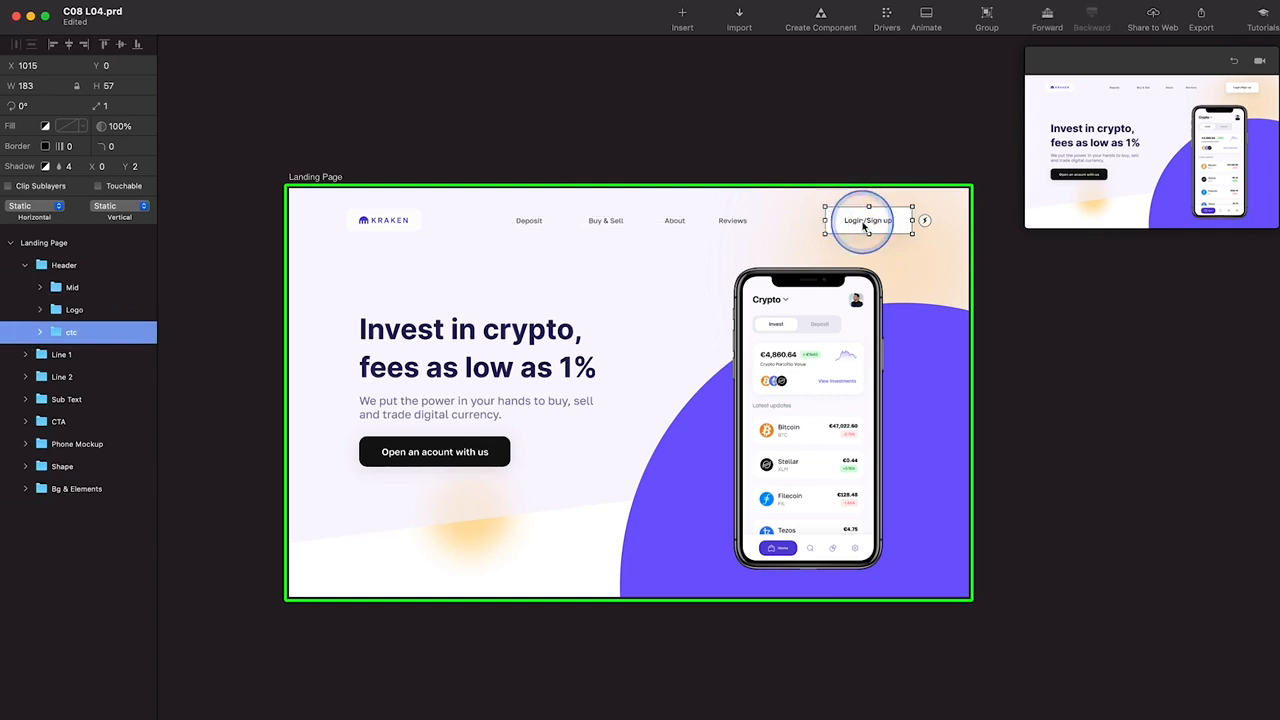
double_click(70, 332)
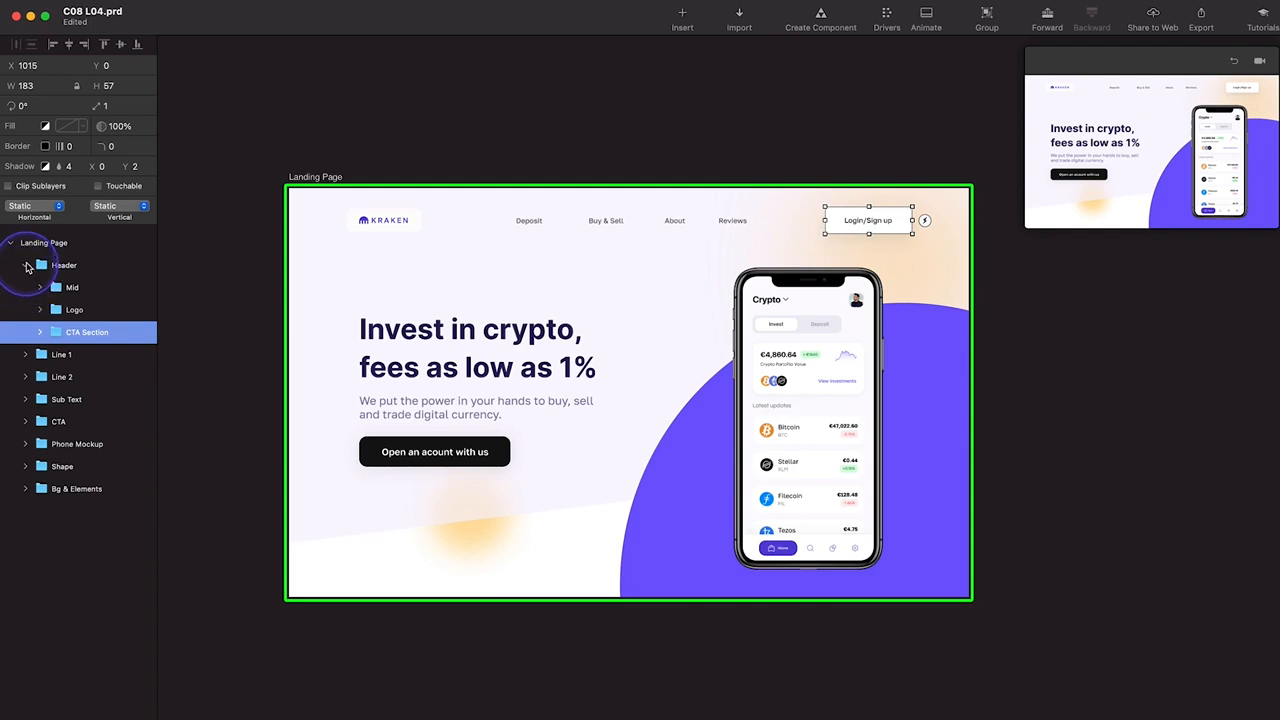
left_click(27, 266)
Examine which layer groups hold the two headline lines, sub text, call-to-action button, phone mockup and purple shape
left_click(432, 318)
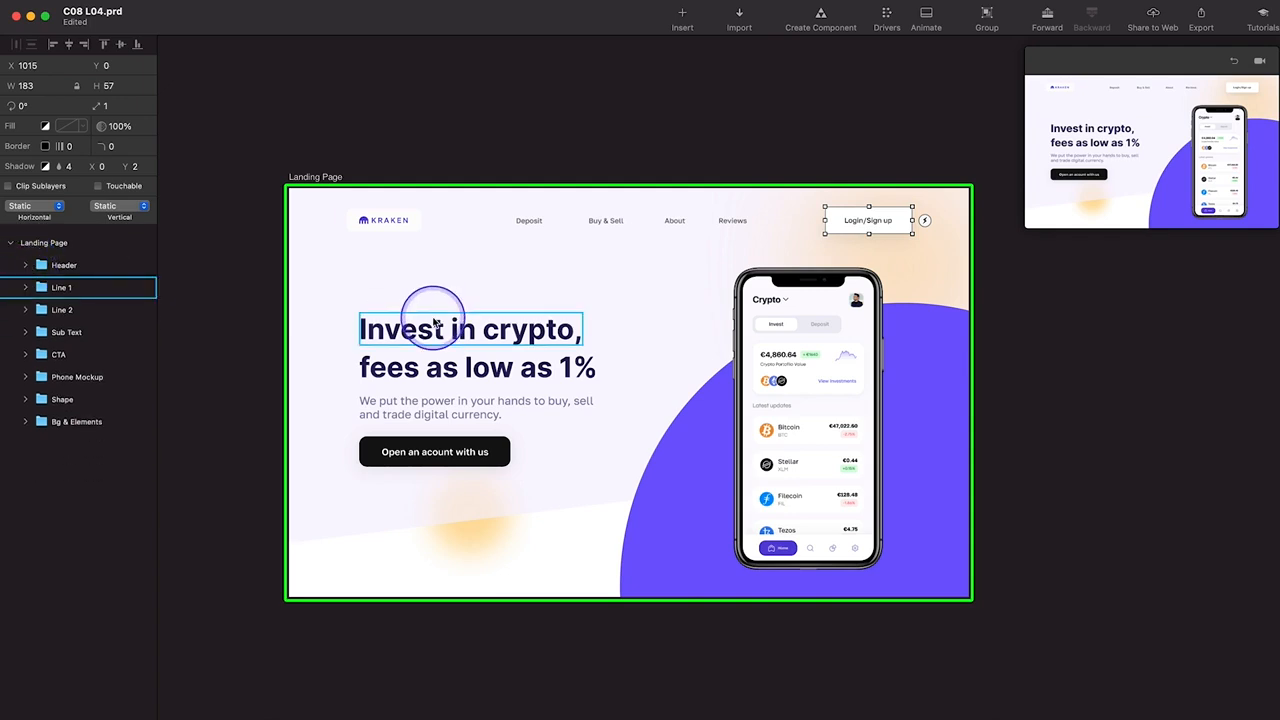
left_click(462, 326)
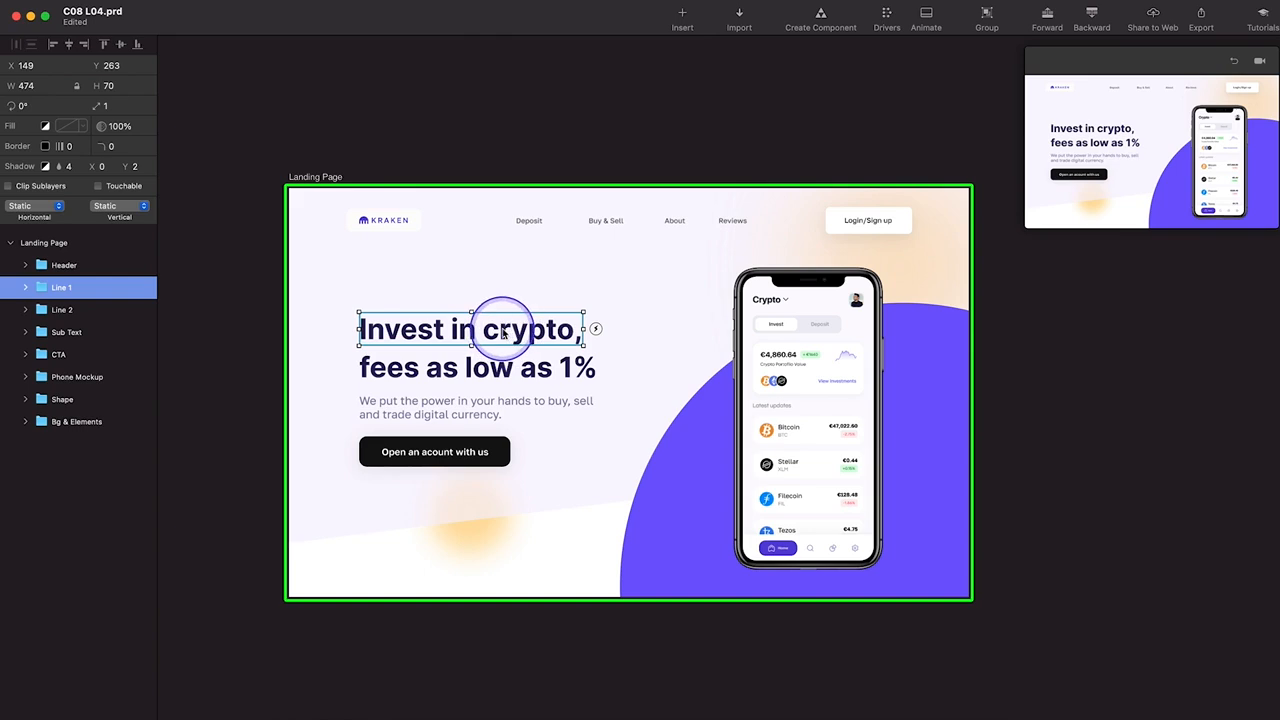
left_click(506, 370)
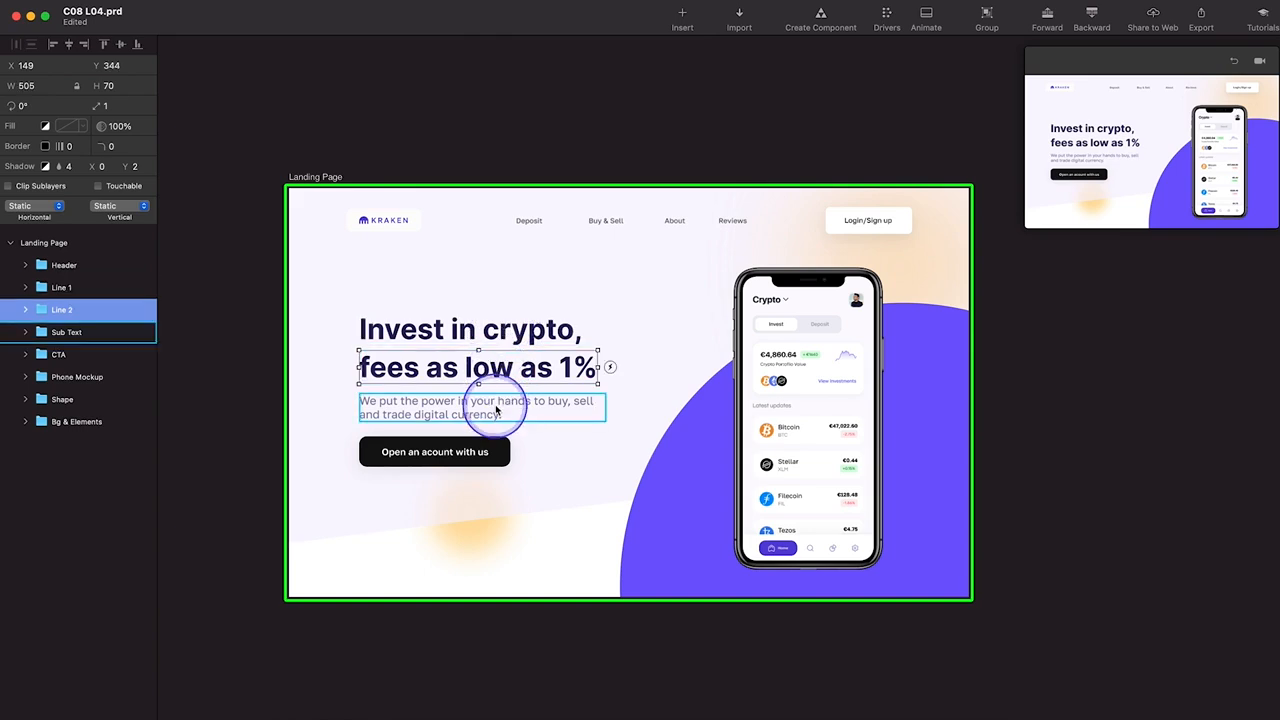
left_click(496, 411)
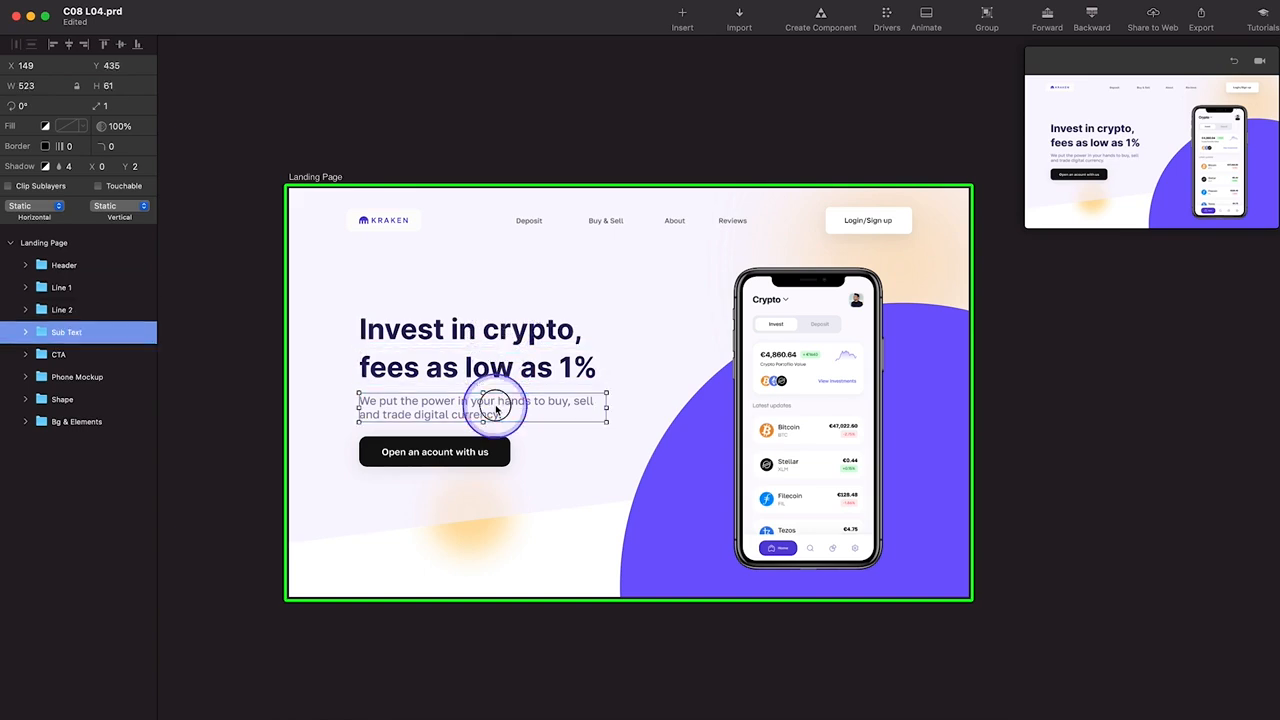
left_click(470, 452)
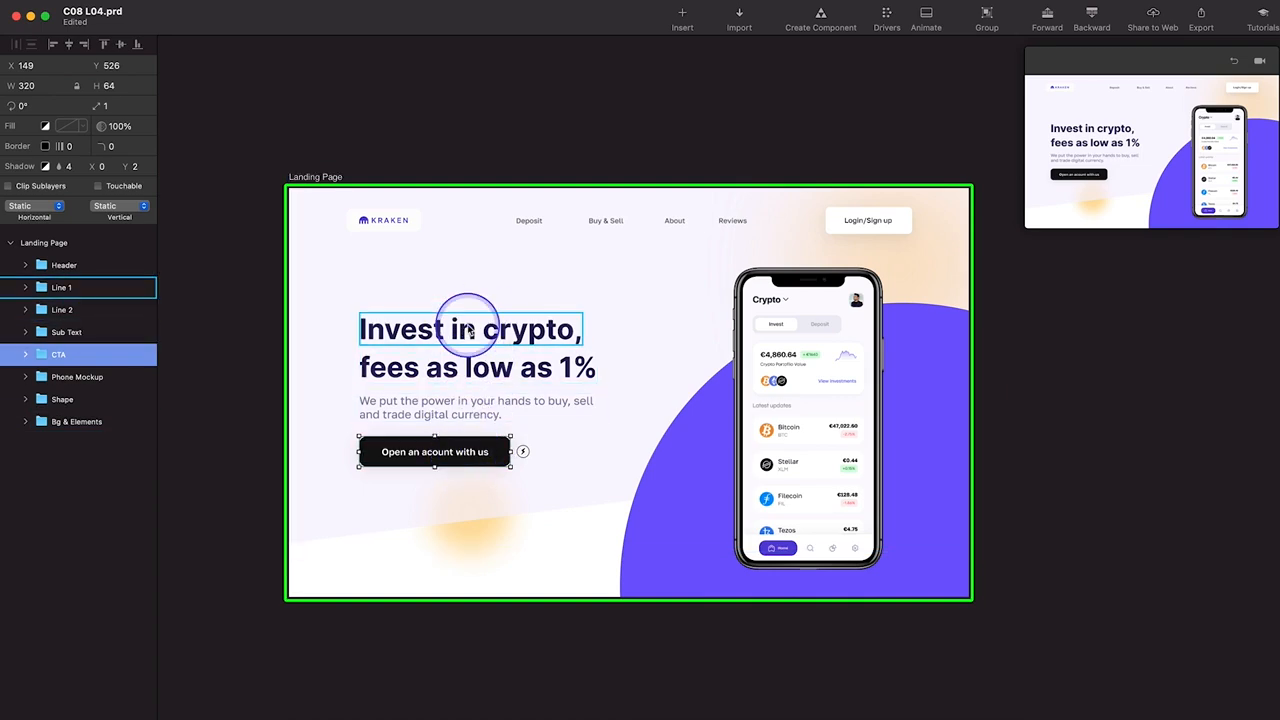
left_click(806, 366)
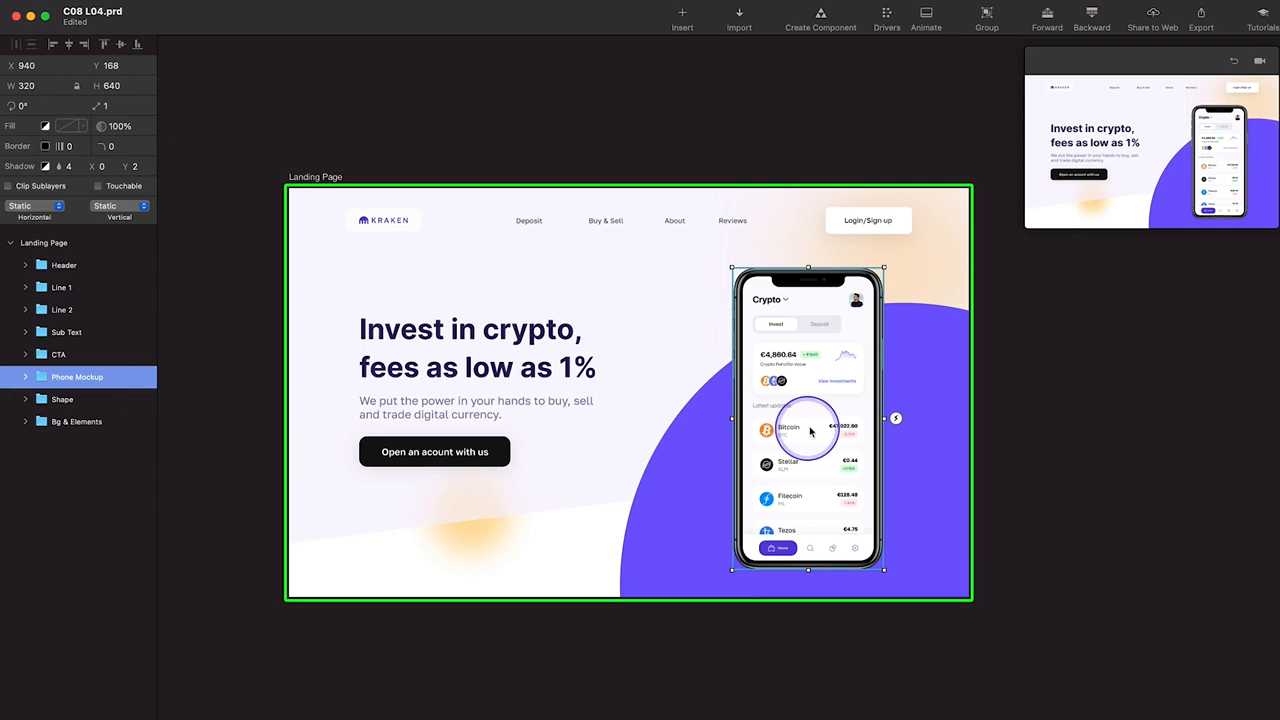
left_click(700, 442)
left_click(702, 477)
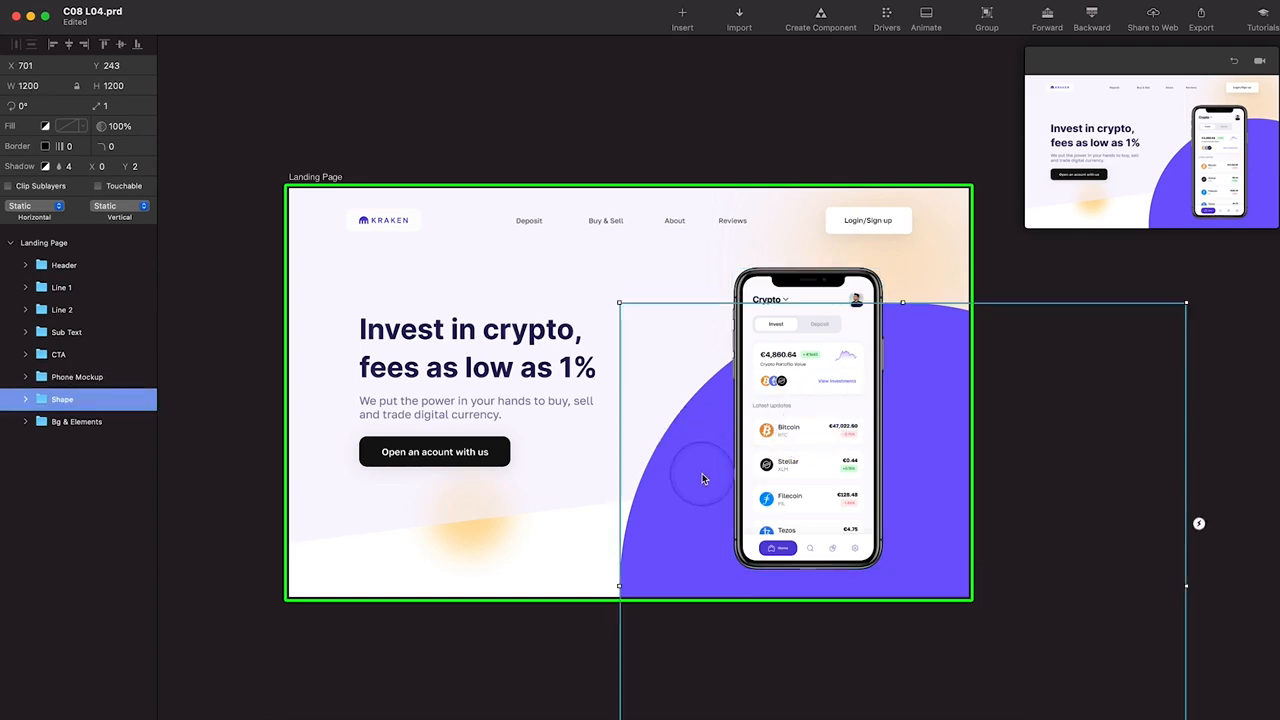
Examine the Bg & Elements group and its background, Orange Circle and Purple Circle layers
left_click(484, 489)
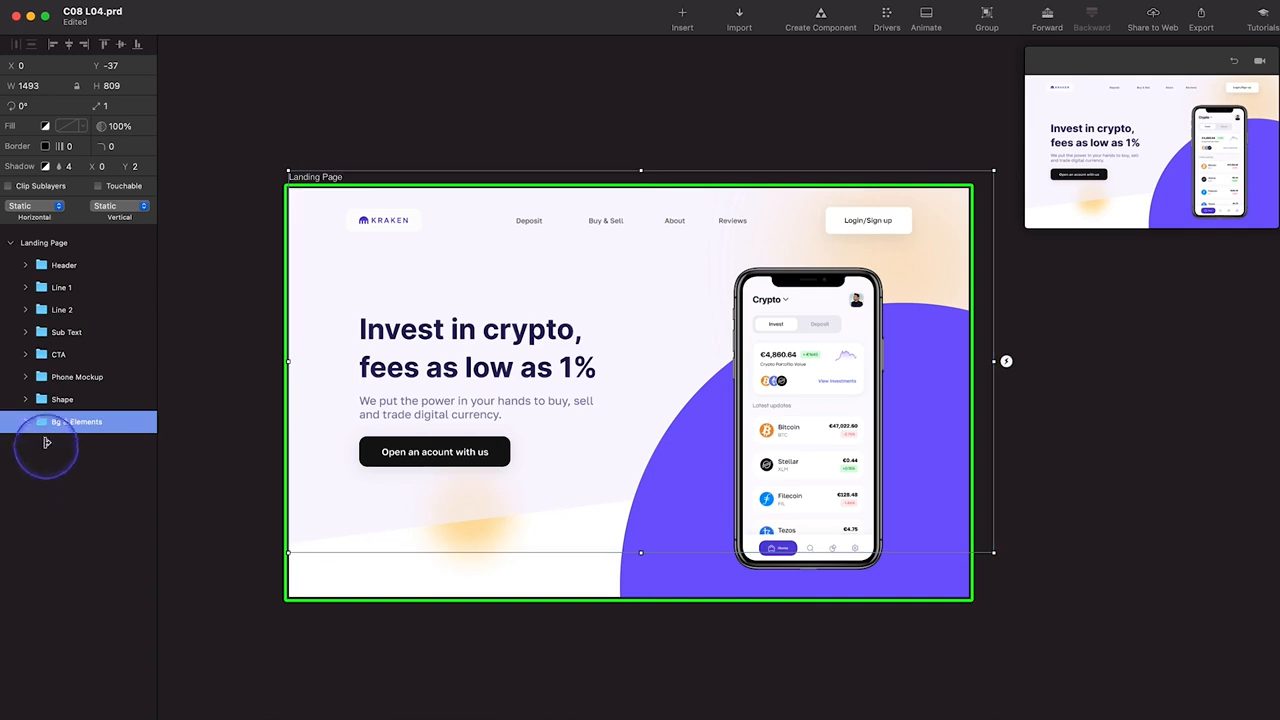
left_click(26, 422)
left_click(100, 441)
left_click(533, 478)
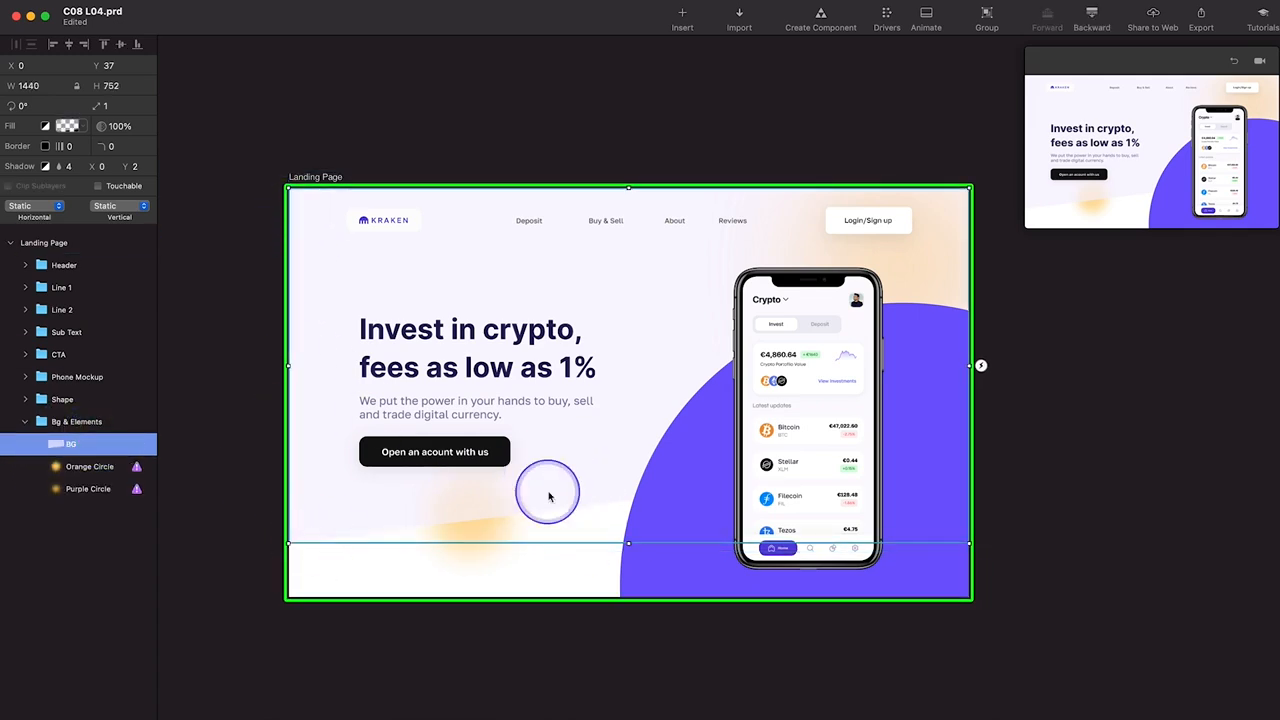
left_click(92, 467)
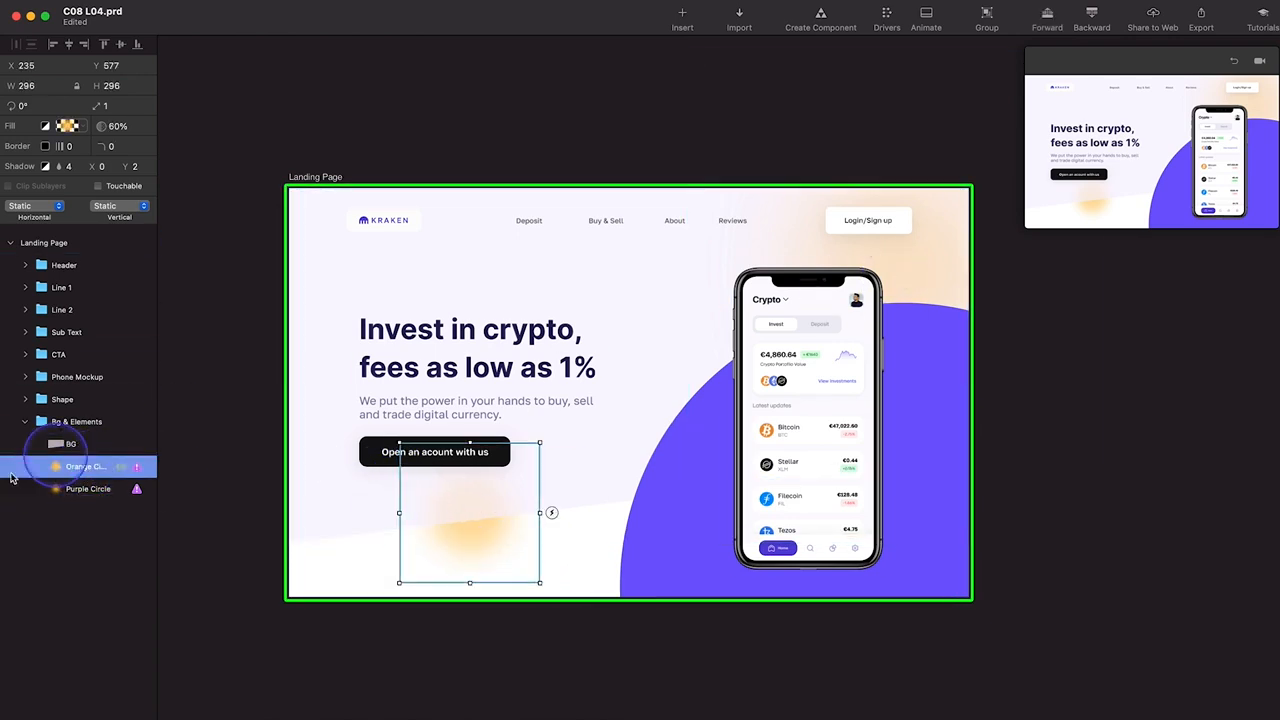
left_click(62, 489)
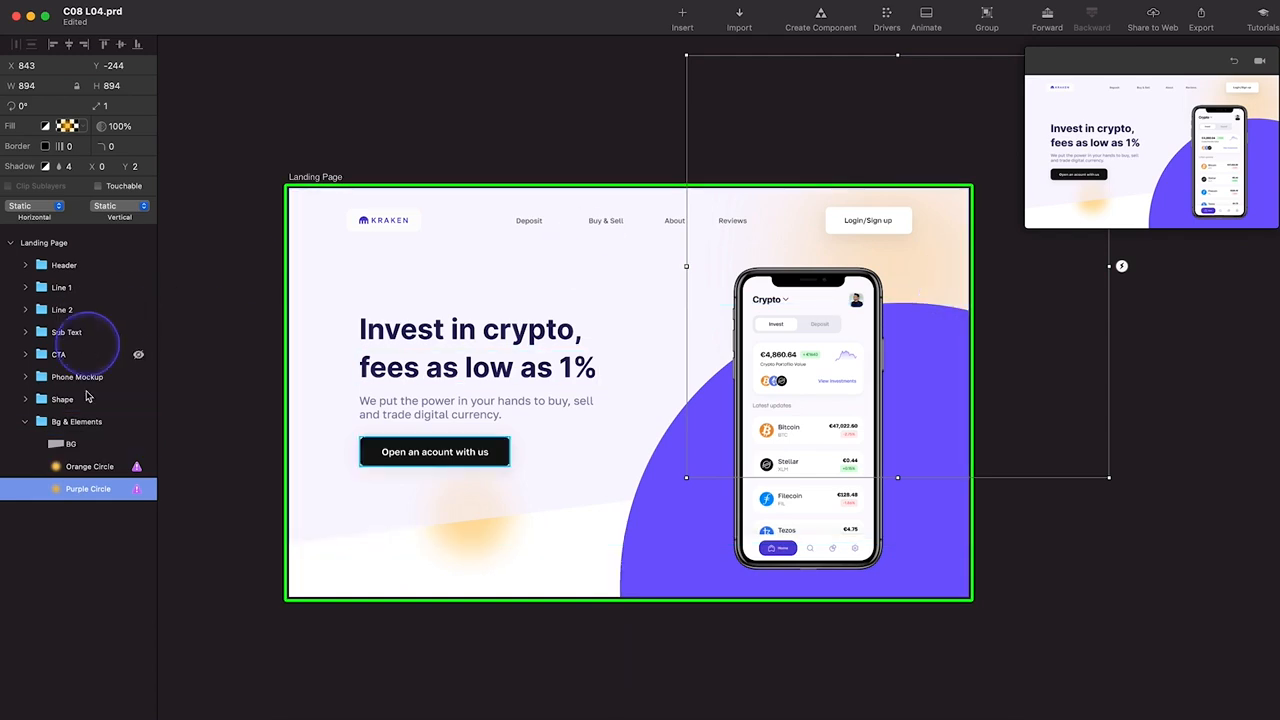
left_click(26, 422)
left_click(26, 422)
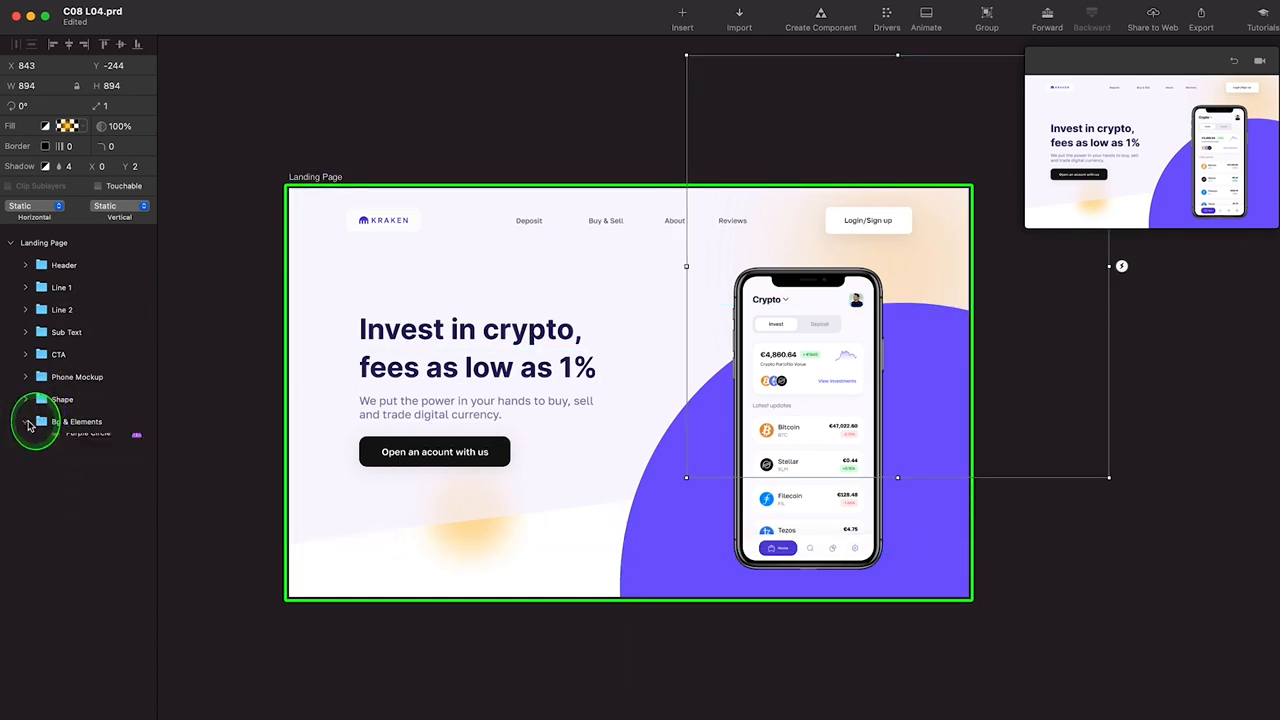
Rename the Purple Circle layer in the Bg & Elements group as Orange 2 Circle
left_click(62, 492)
right_click(65, 126)
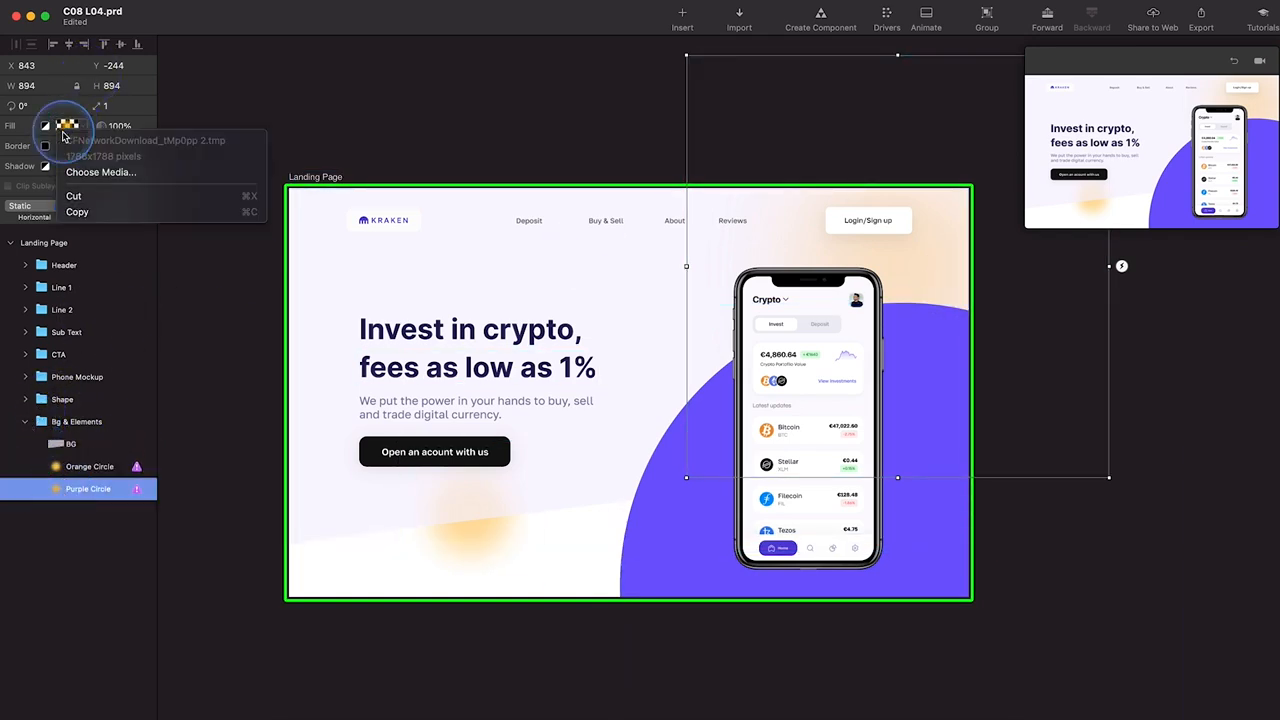
double_click(100, 489)
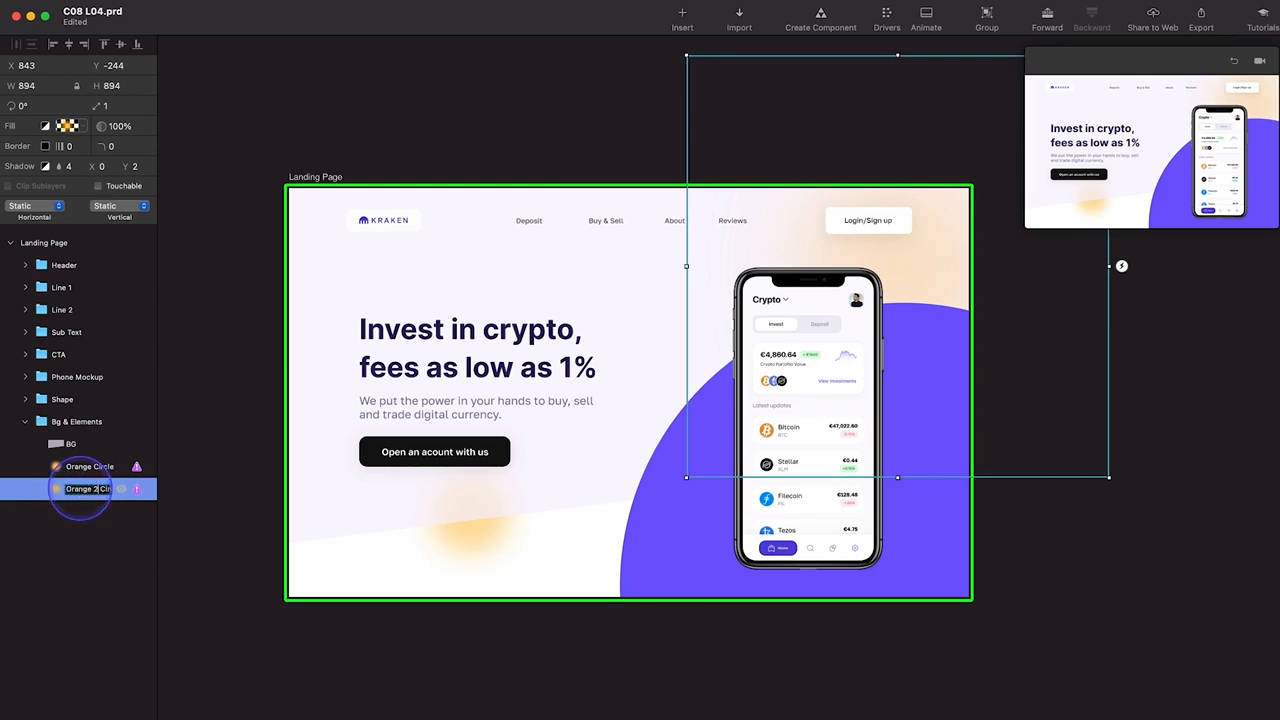
Rename the Orange Circle layer as Orange 1 Circle and collapse the Bg & Elements group
left_click(88, 467)
double_click(95, 467)
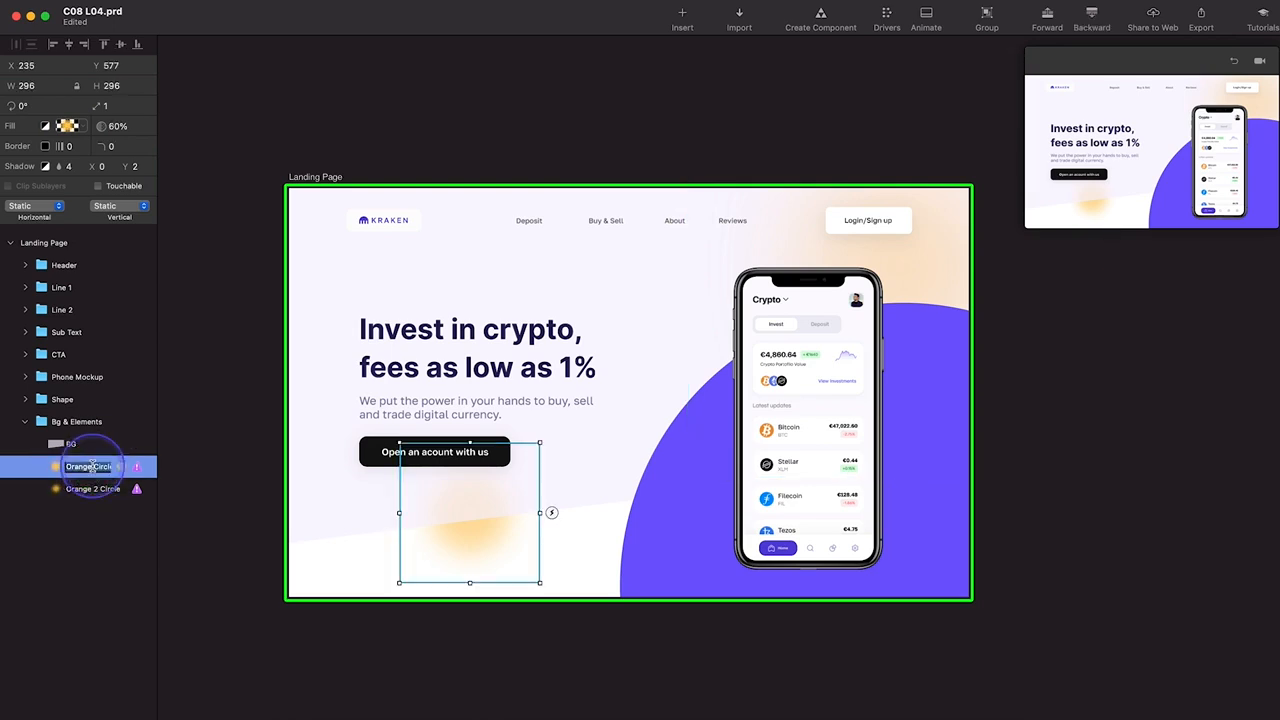
double_click(94, 468)
double_click(95, 468)
left_click(95, 467)
left_click_drag(94, 467, 20, 470)
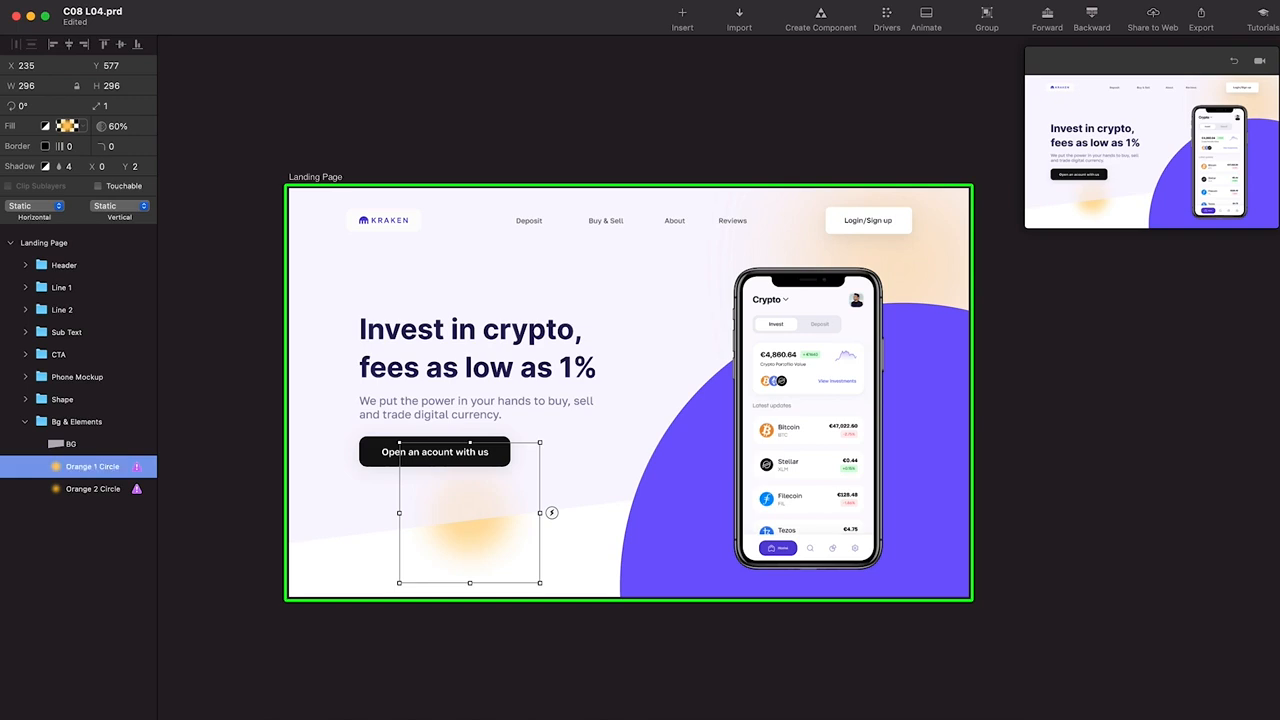
left_click(25, 421)
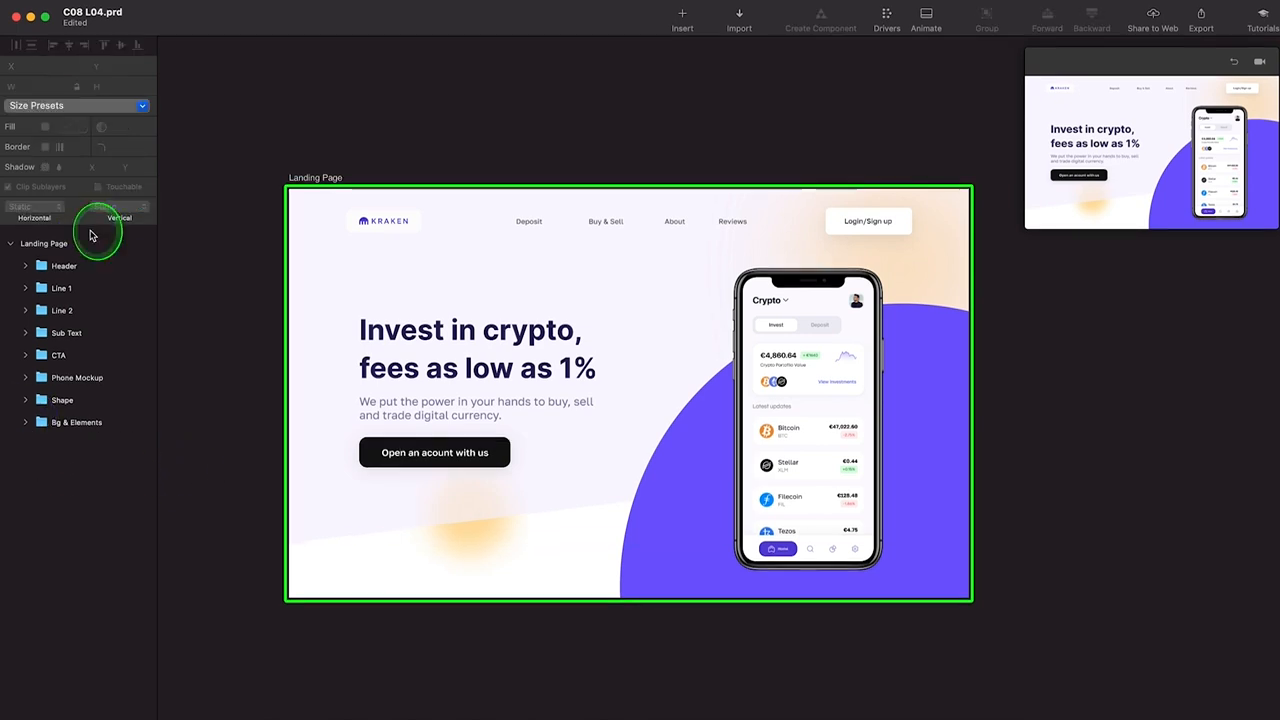
Add an Auto transition from the Landing Page artboard to a new duplicate of it
left_click(77, 244)
left_click(982, 395)
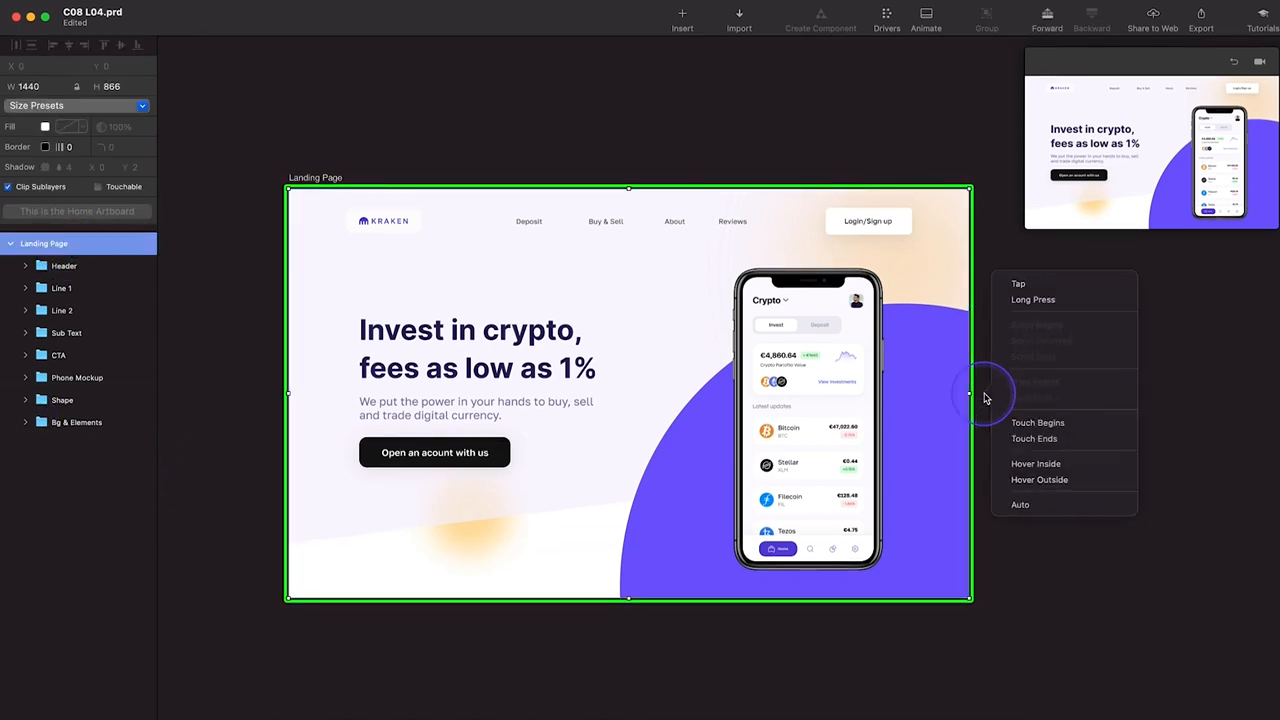
left_click(1027, 498)
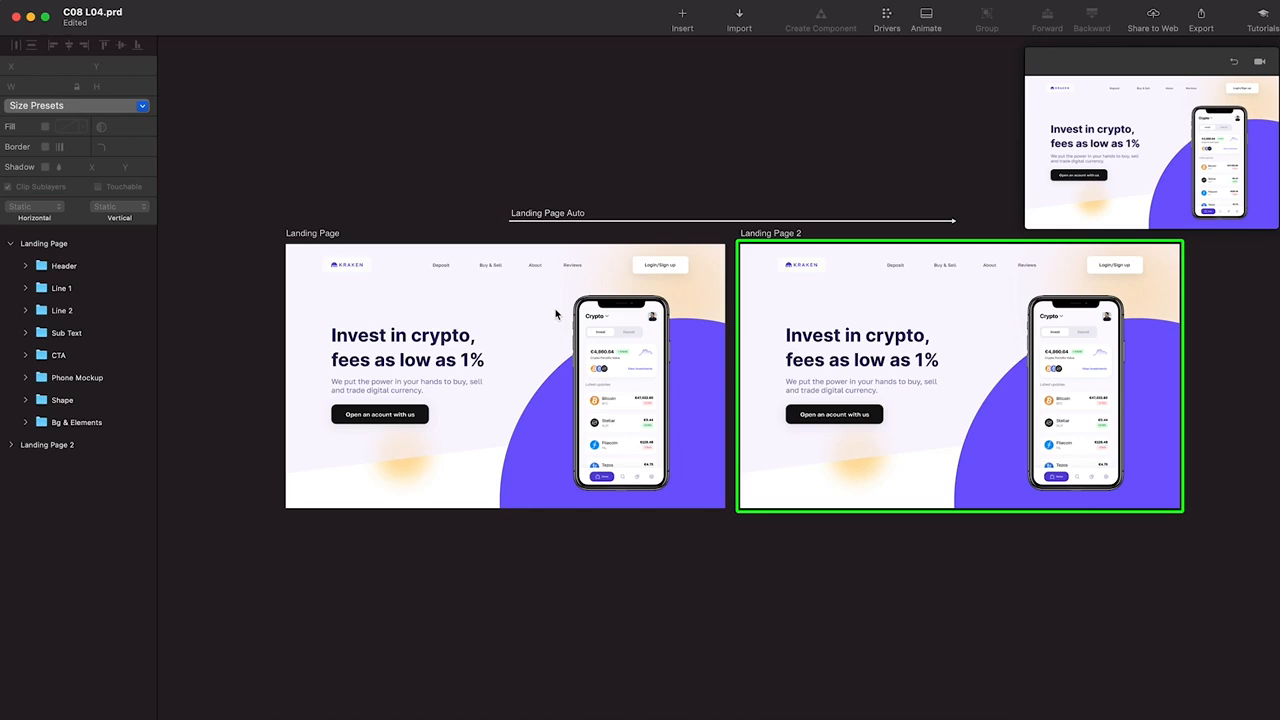
left_click(657, 210)
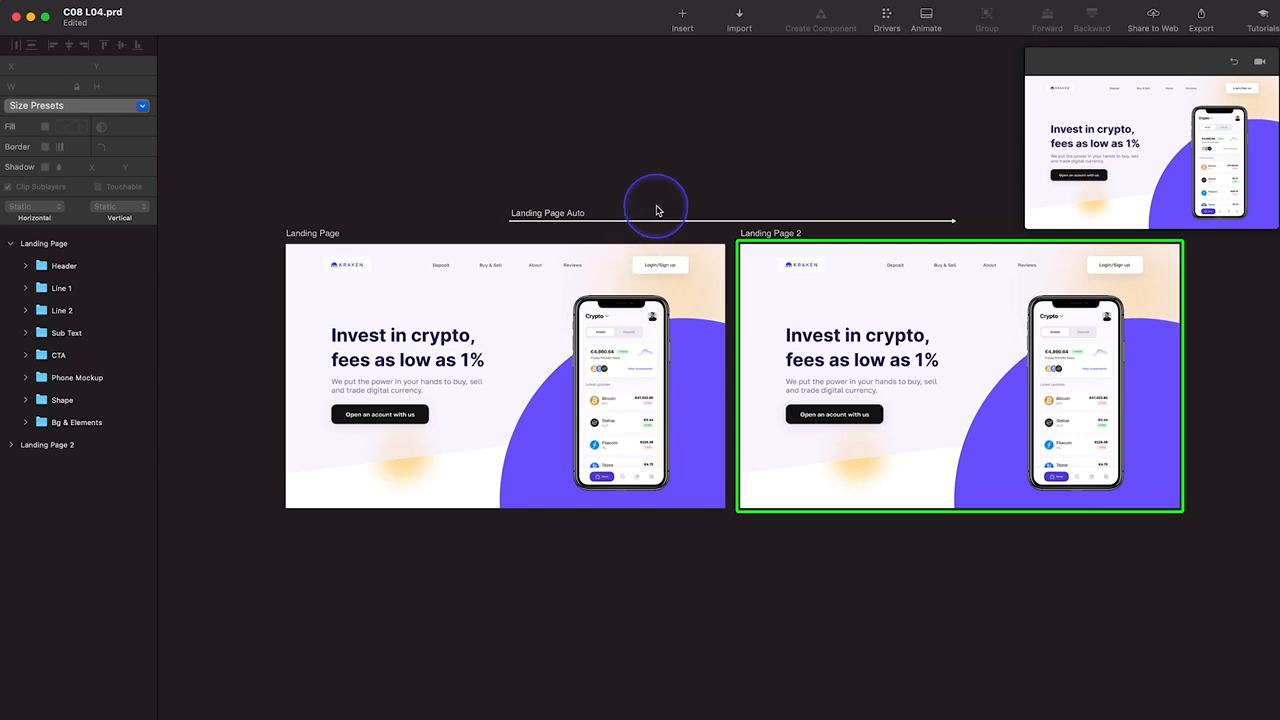
Move the Header group in the first artboard up out of view to Y -60
left_click(516, 260)
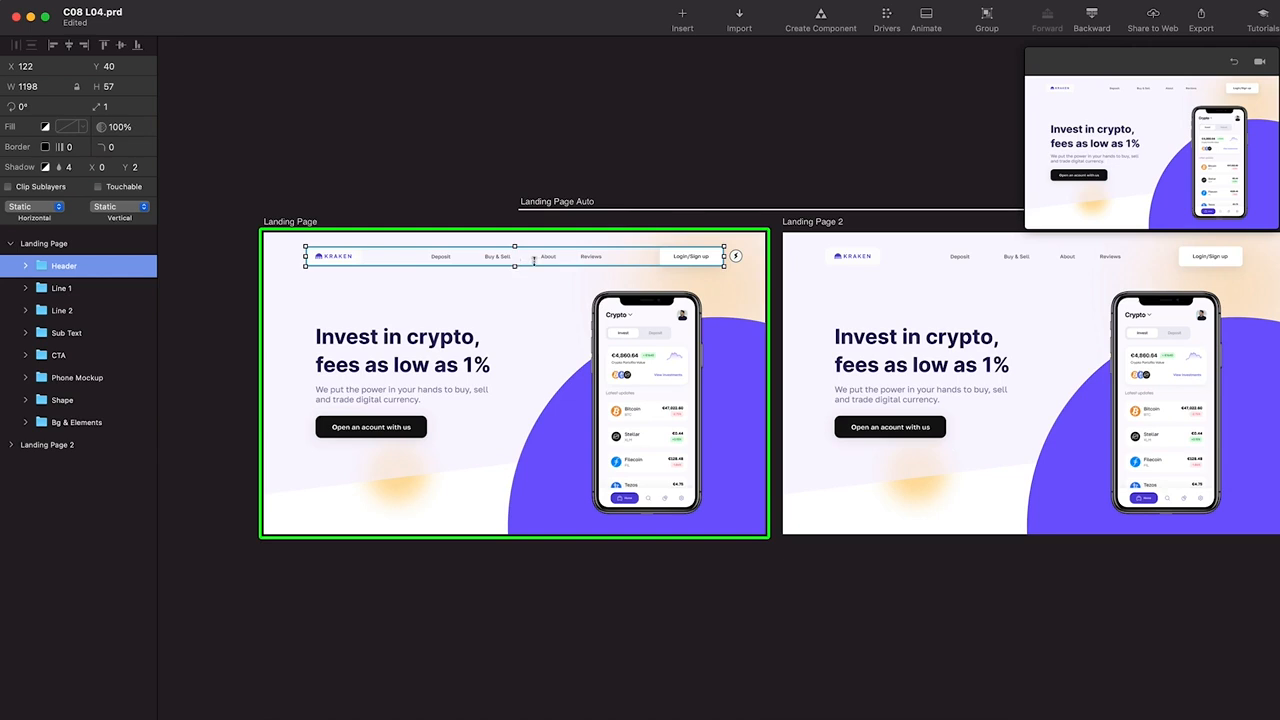
key("shift+Up")
key("shift+Up")
key("shift+Up")
key("shift+Up")
key("shift+Up")
key("shift+Up")
key("shift+Up")
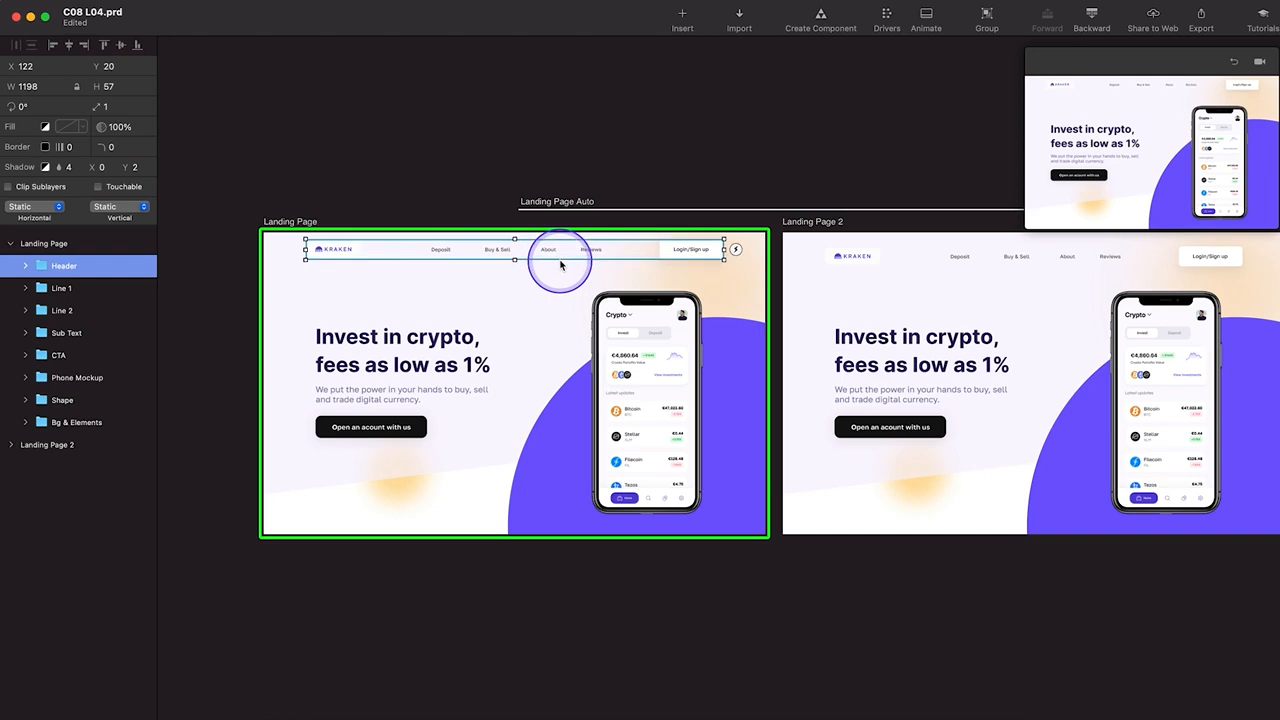
key("shift+Up")
key("shift+Up")
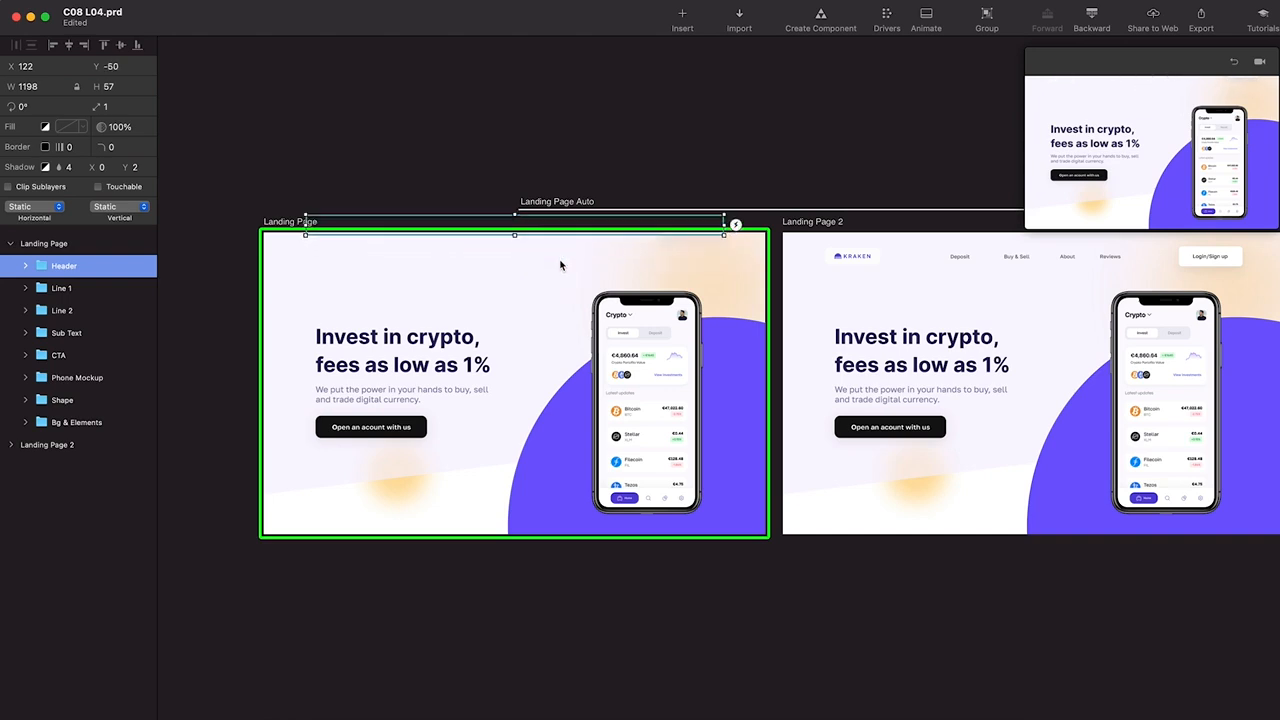
key("shift+Up")
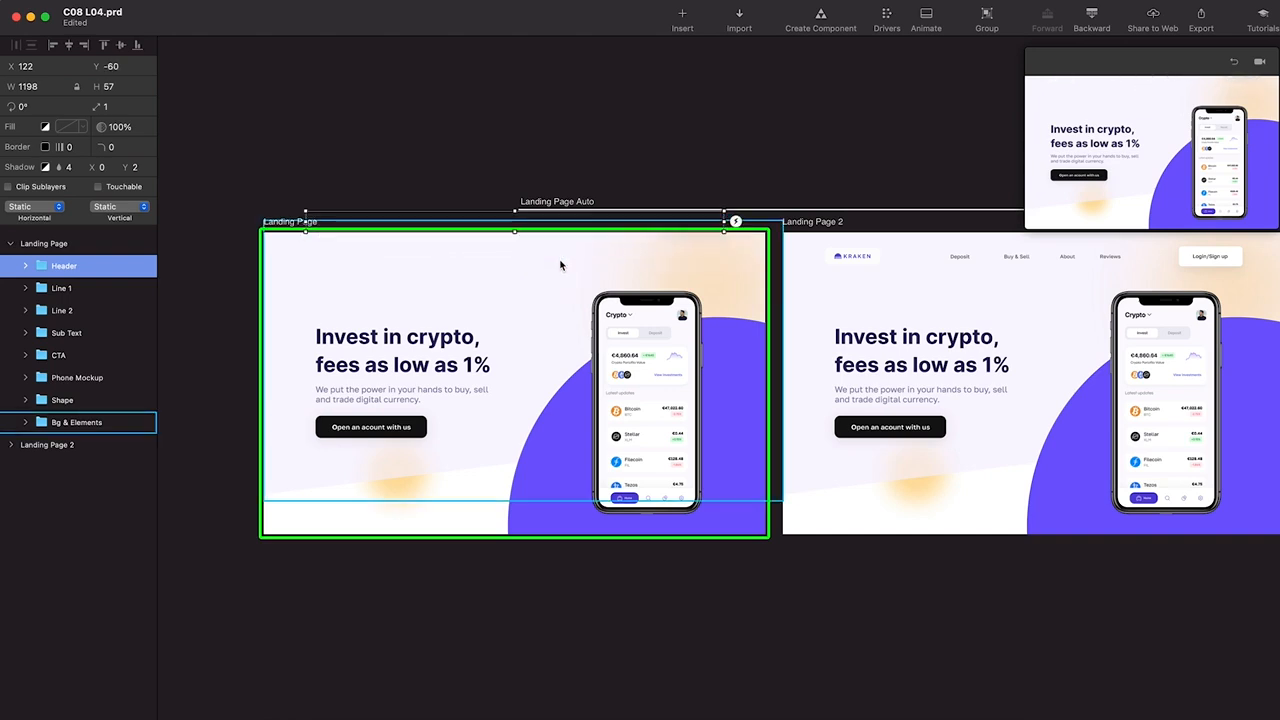
Rename the first artboard as Intitial State and the second artboard as Final State
double_click(73, 245)
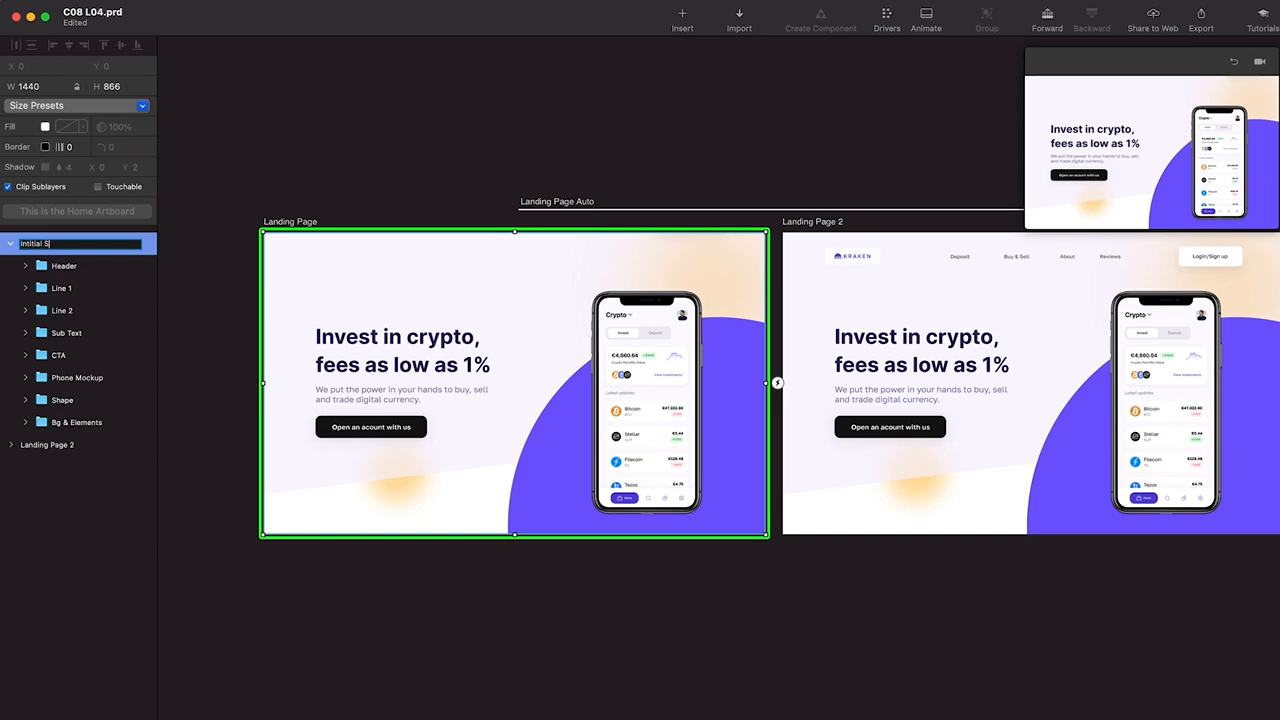
key("Return")
double_click(45, 445)
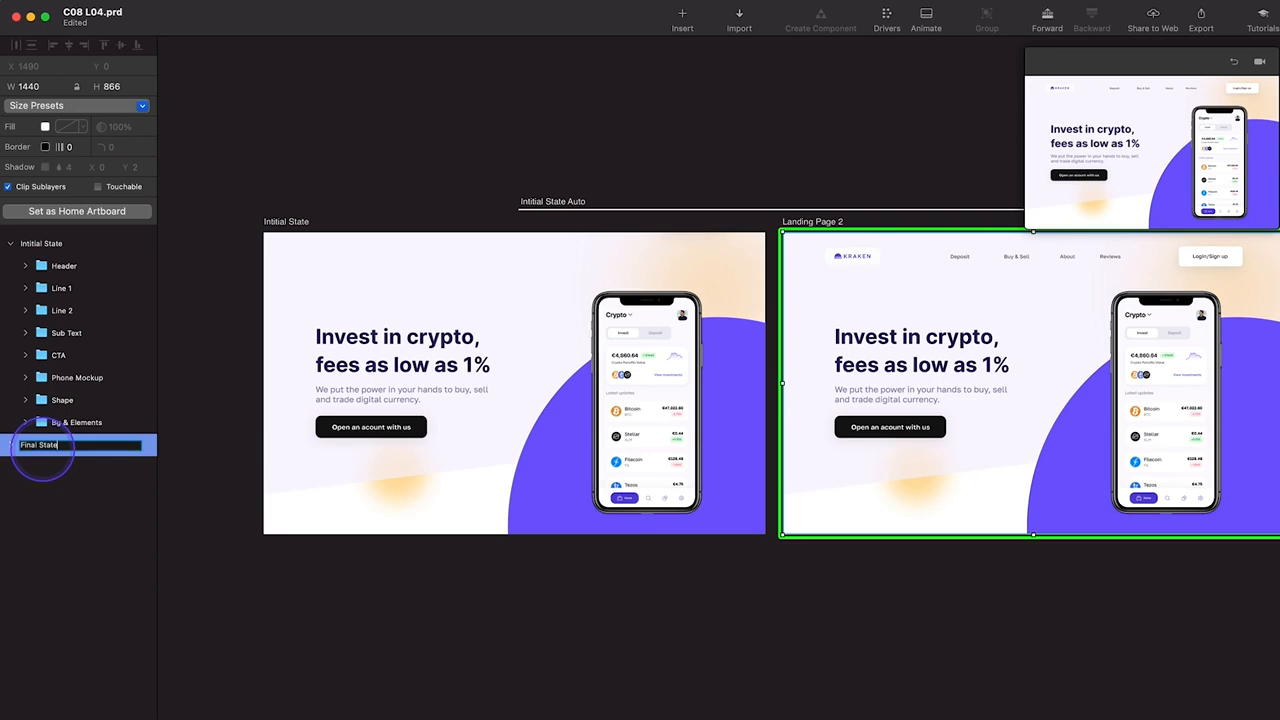
left_click(400, 337)
left_click(434, 330)
left_click(881, 318)
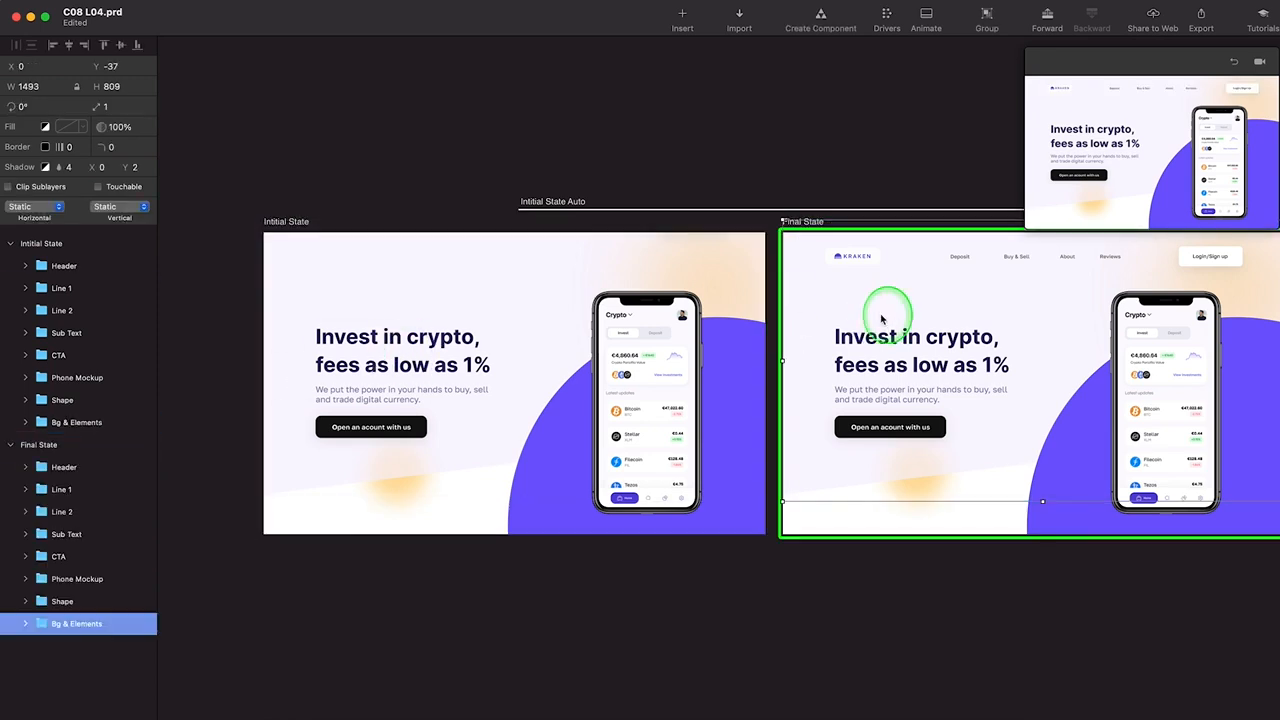
Set the opacity of the Header group in the Intitial State artboard to 0%
left_click(298, 222)
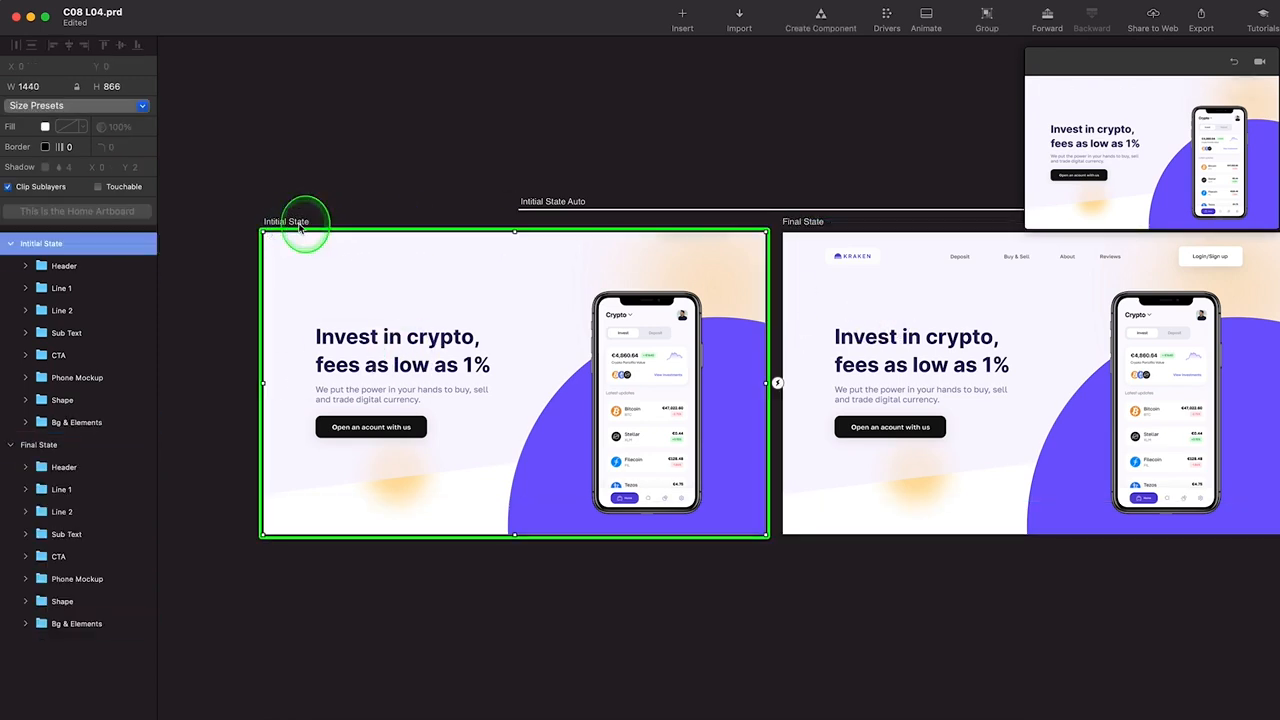
left_click(83, 266)
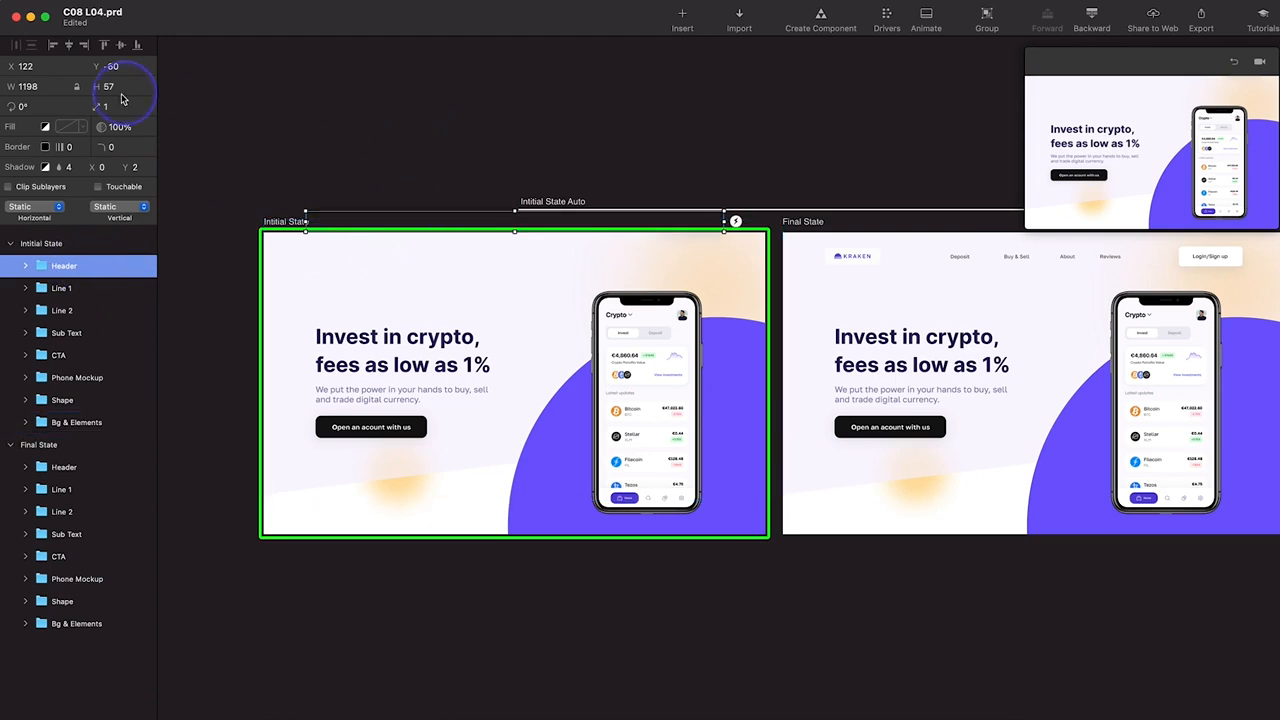
left_click_drag(108, 127, 6, 121)
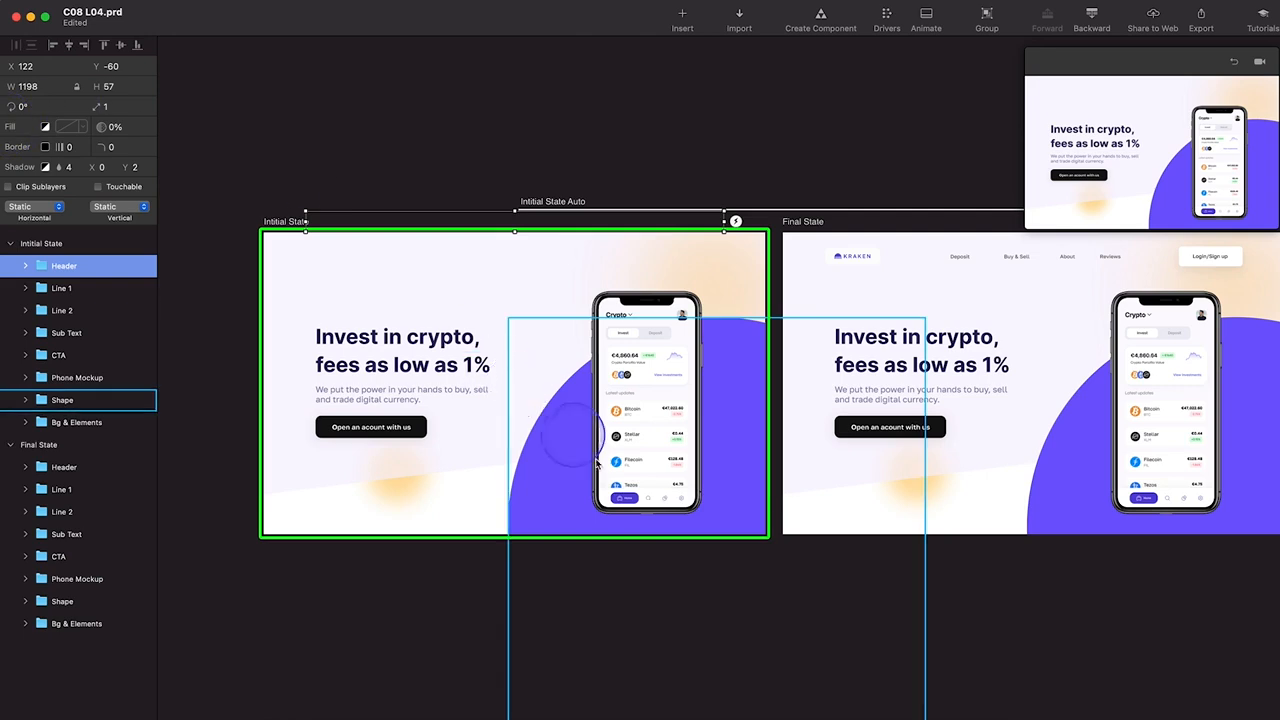
Set the scale of the Shape group in the Intitial State artboard to 0
left_click(95, 400)
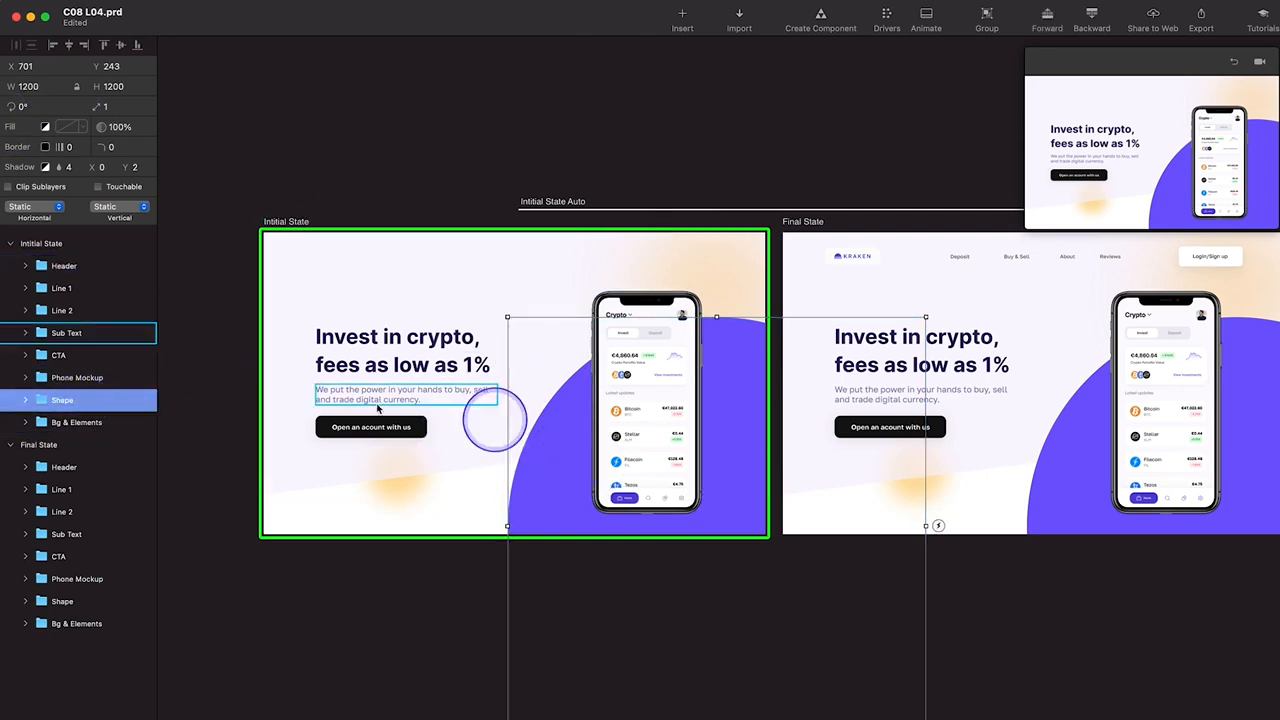
left_click(116, 107)
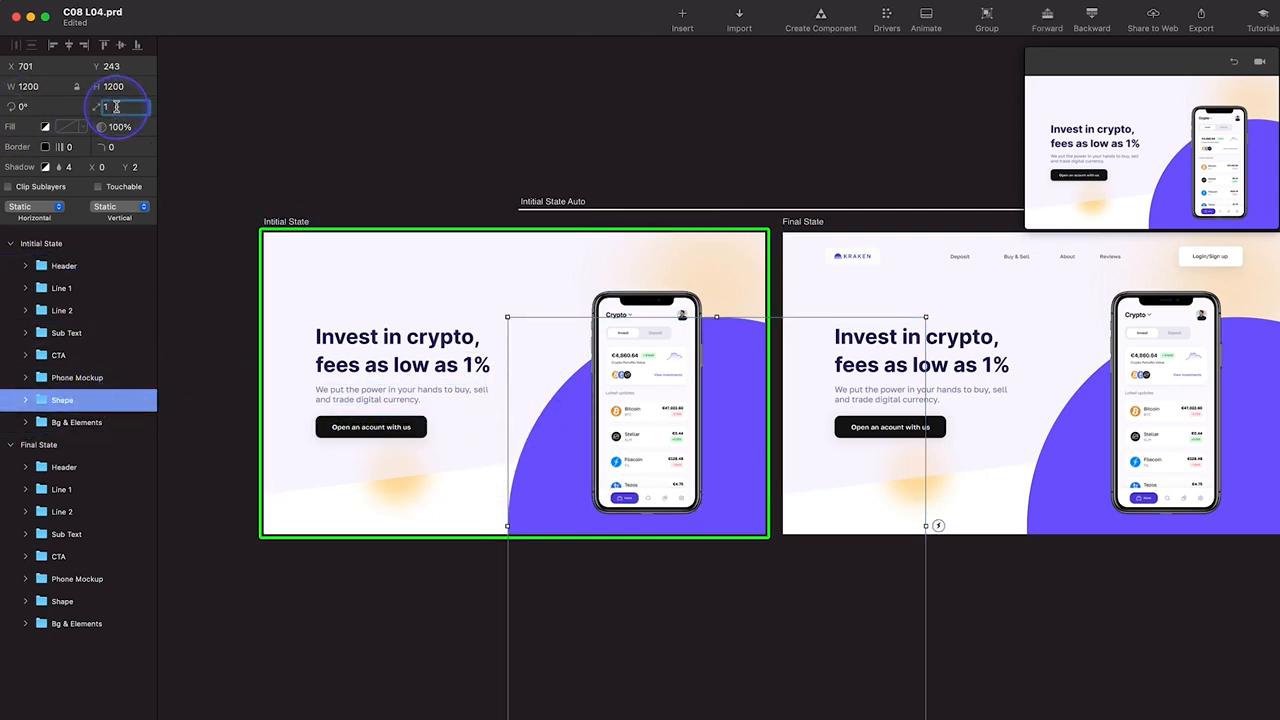
key("Return")
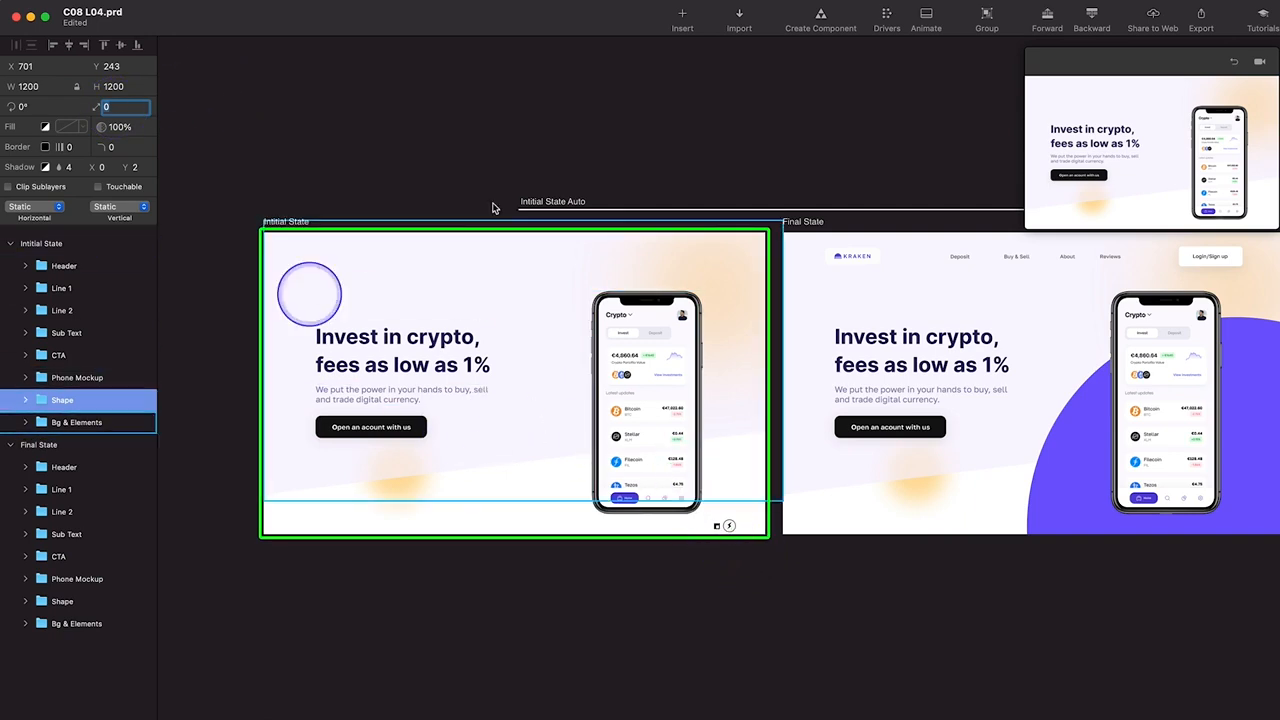
Enlarge the preview and replay the transition several times to examine how the header and shape animate in
left_click(1234, 62)
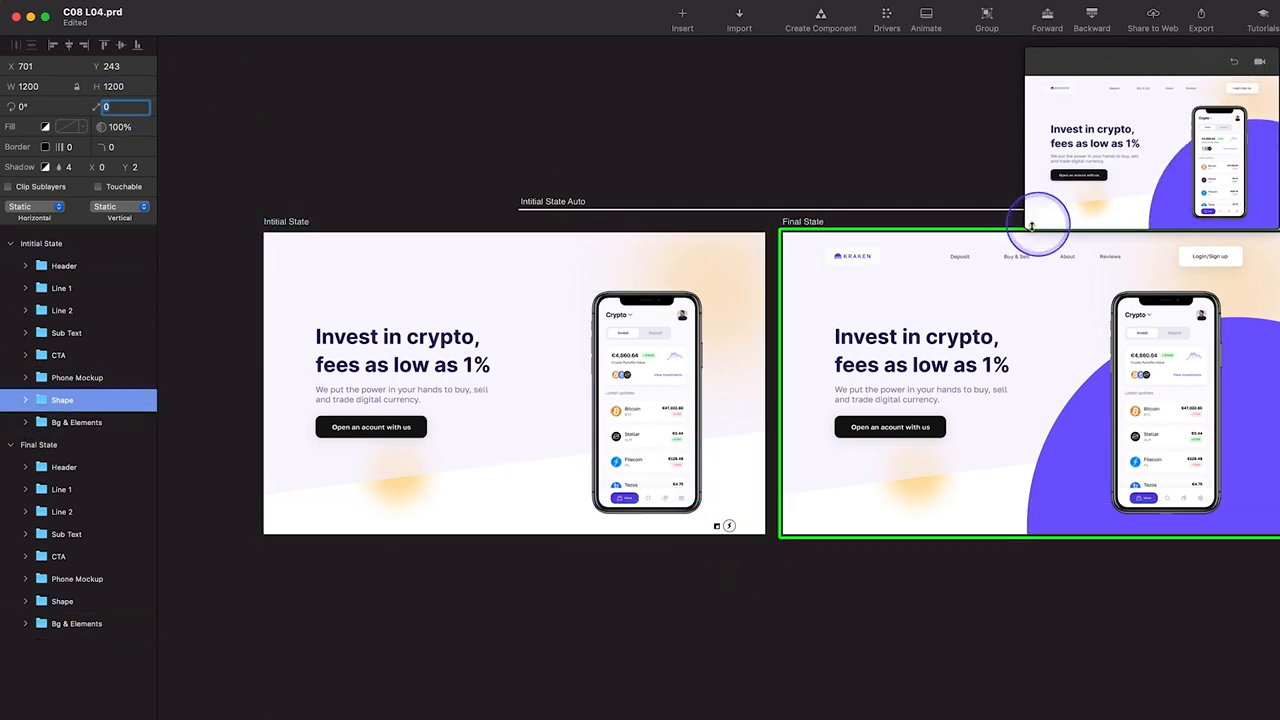
left_click_drag(1032, 225, 735, 484)
scroll(705, 498, "up", 3)
scroll(697, 502, "right", 2)
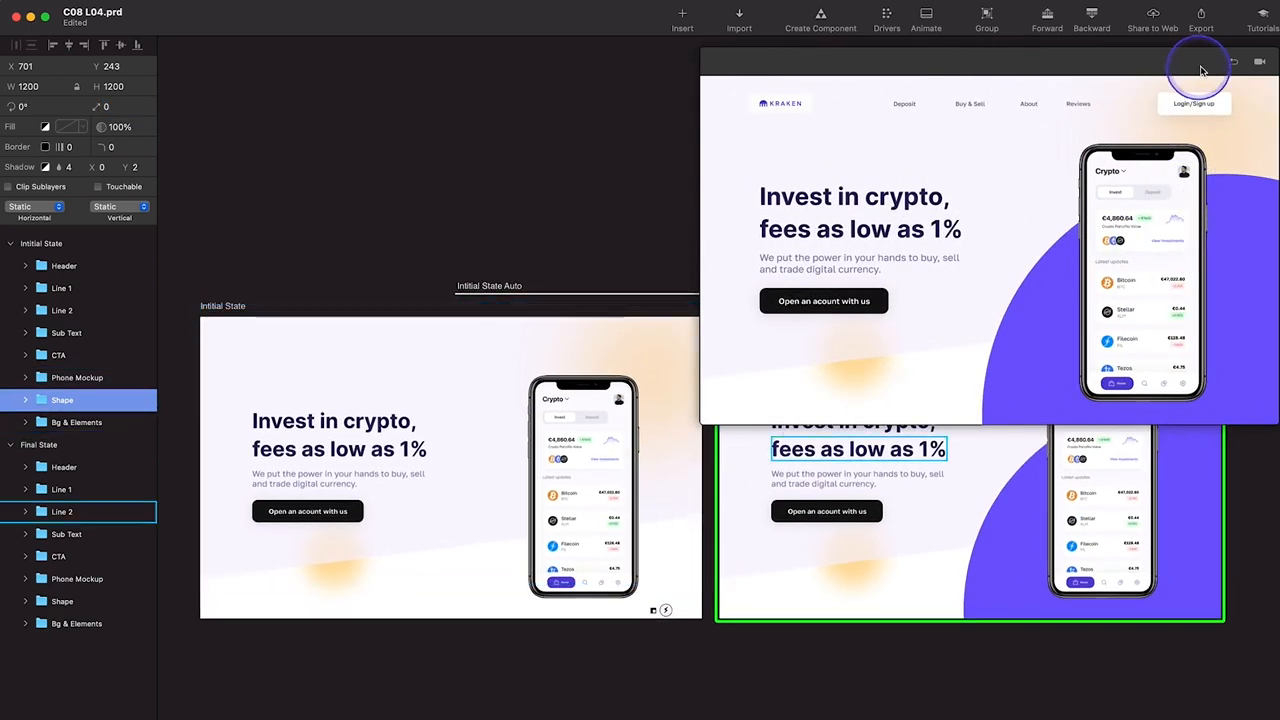
left_click(1234, 62)
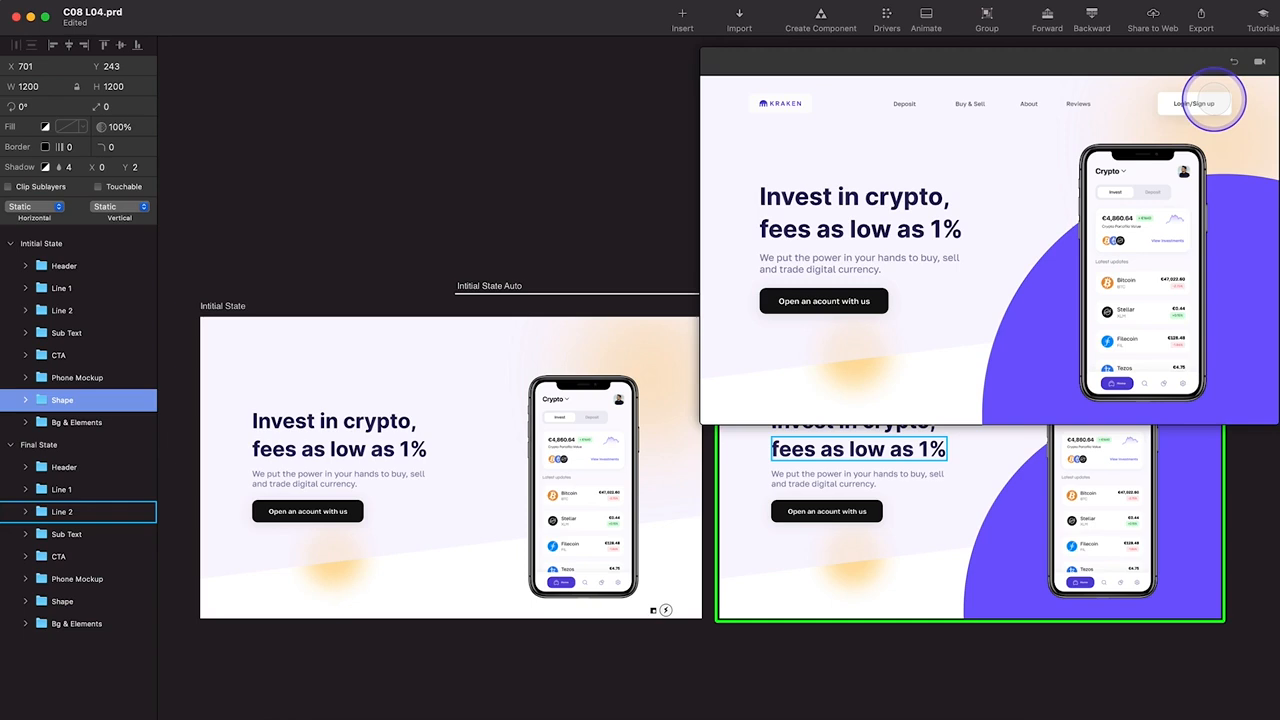
left_click(1234, 62)
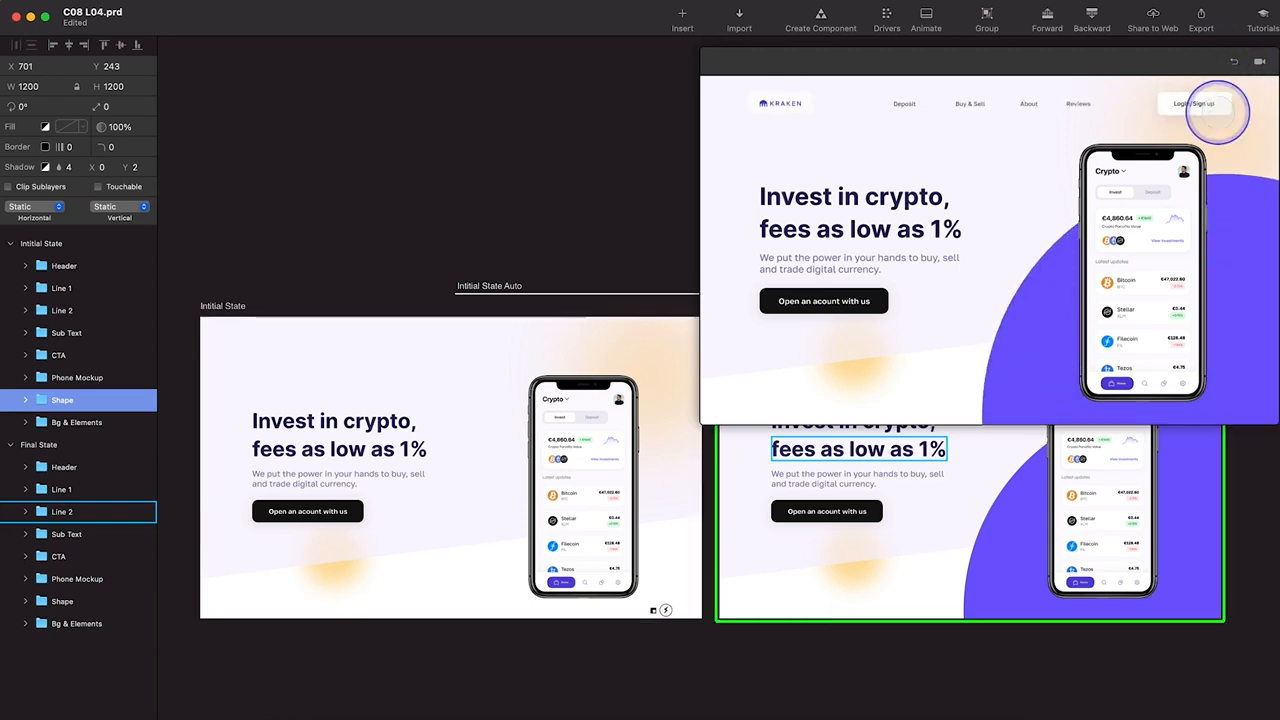
left_click(1236, 62)
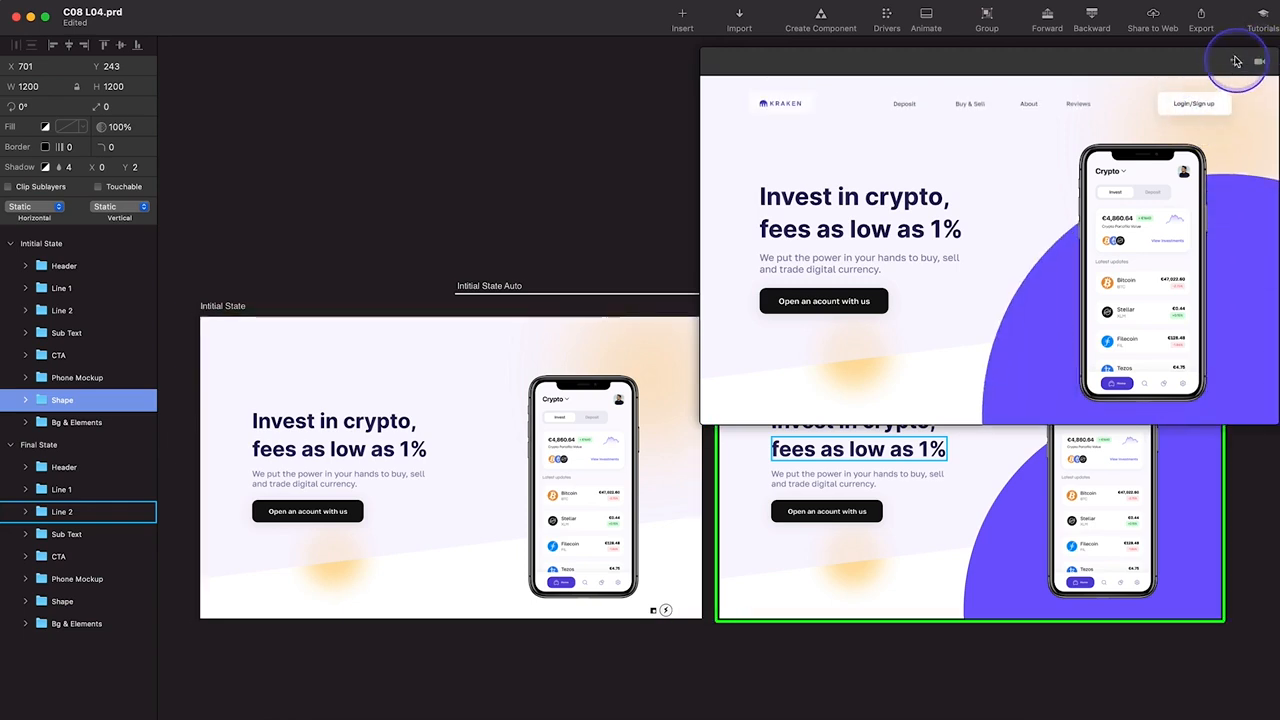
left_click(1234, 62)
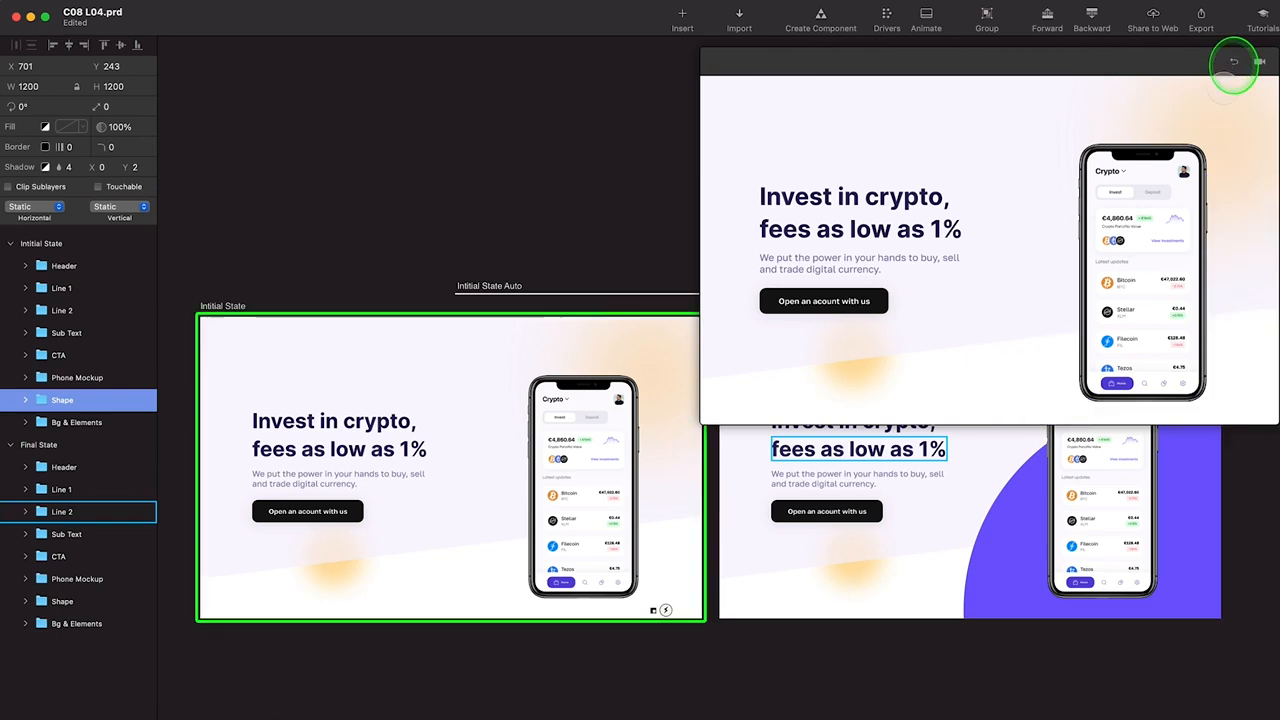
Shrink the preview, then move the Phone Mockup in the Intitial State artboard down to Y 677 and set its opacity to 0%
left_click(590, 388)
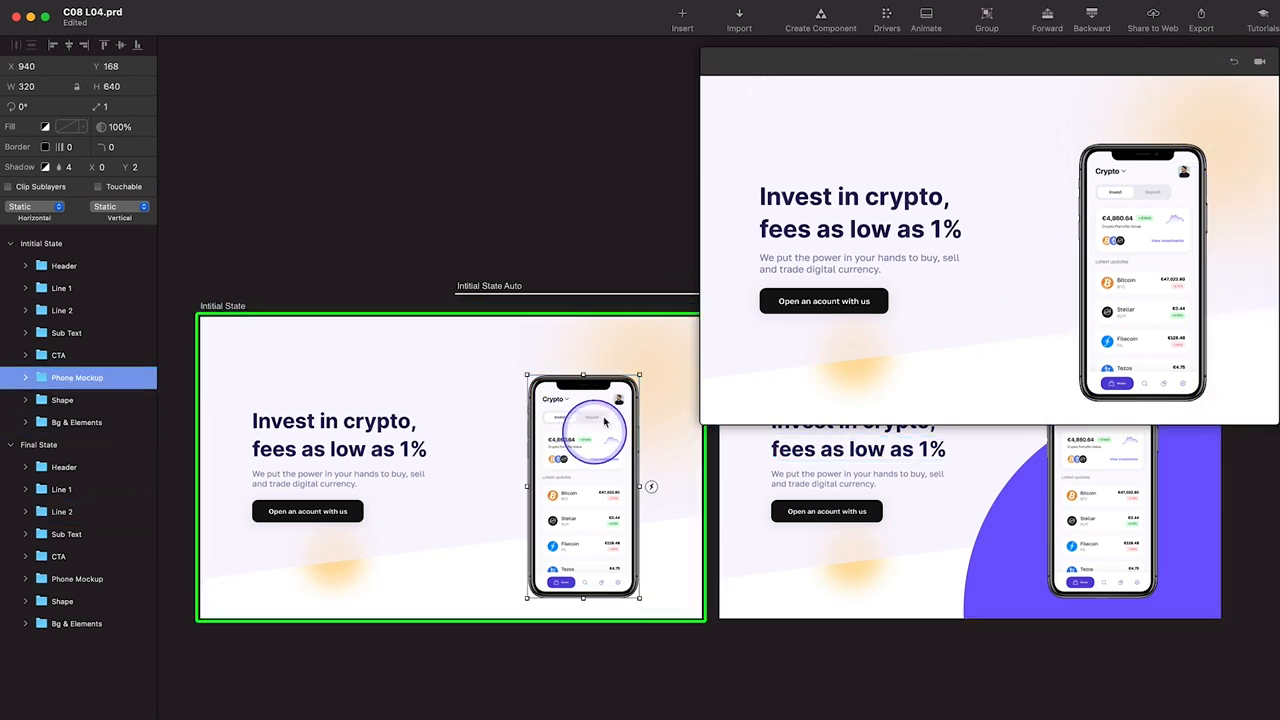
left_click_drag(700, 418, 909, 220)
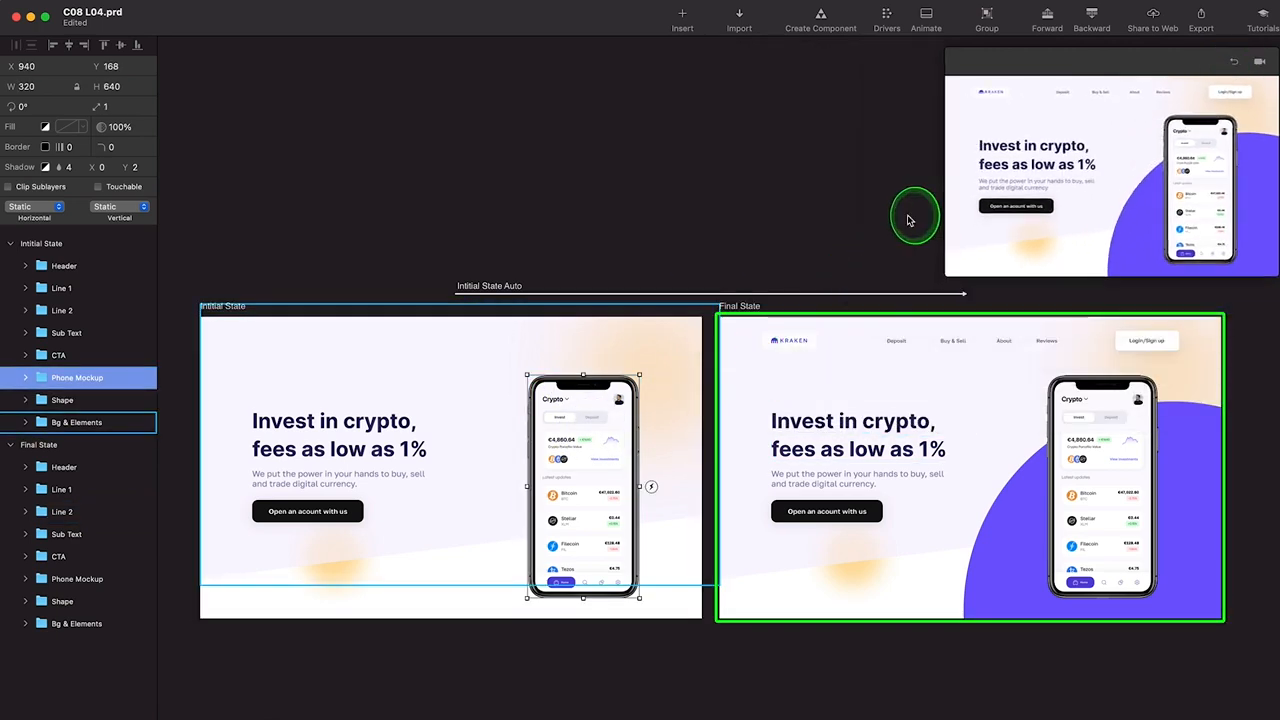
scroll(743, 429, "left", 2)
left_click(627, 467)
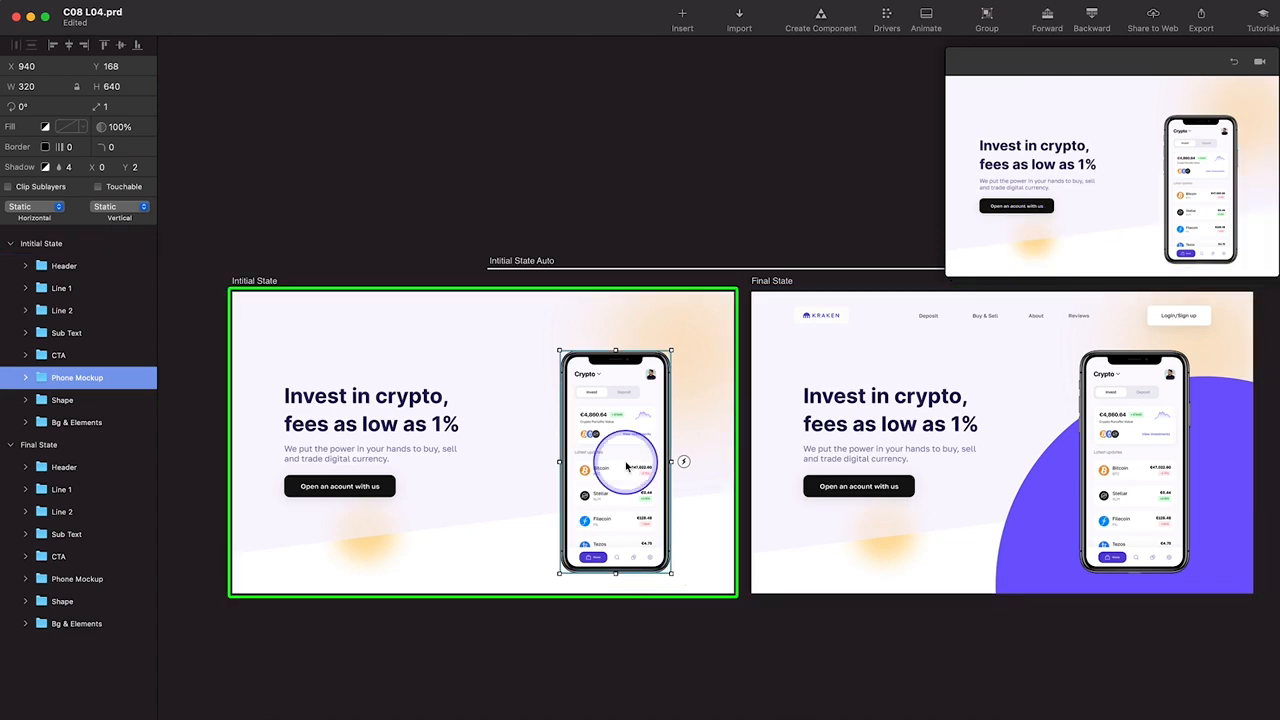
left_click(625, 440)
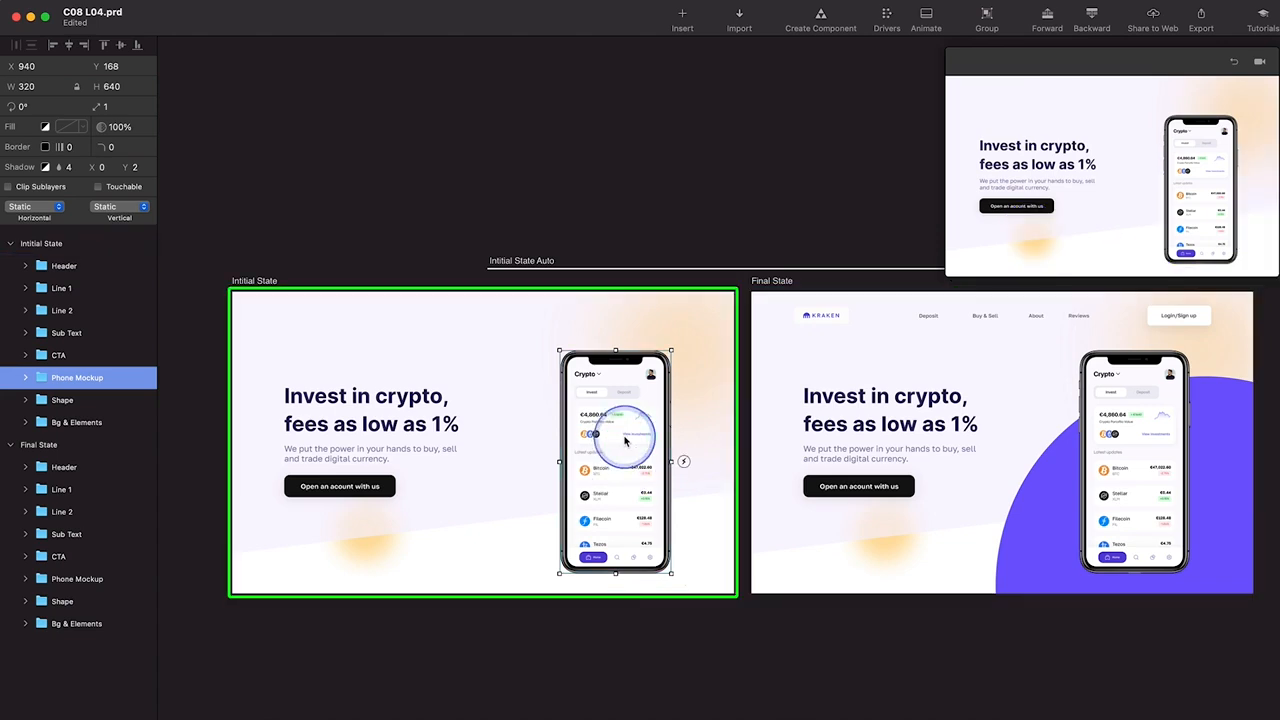
left_click(625, 419)
left_click_drag(625, 419, 622, 597)
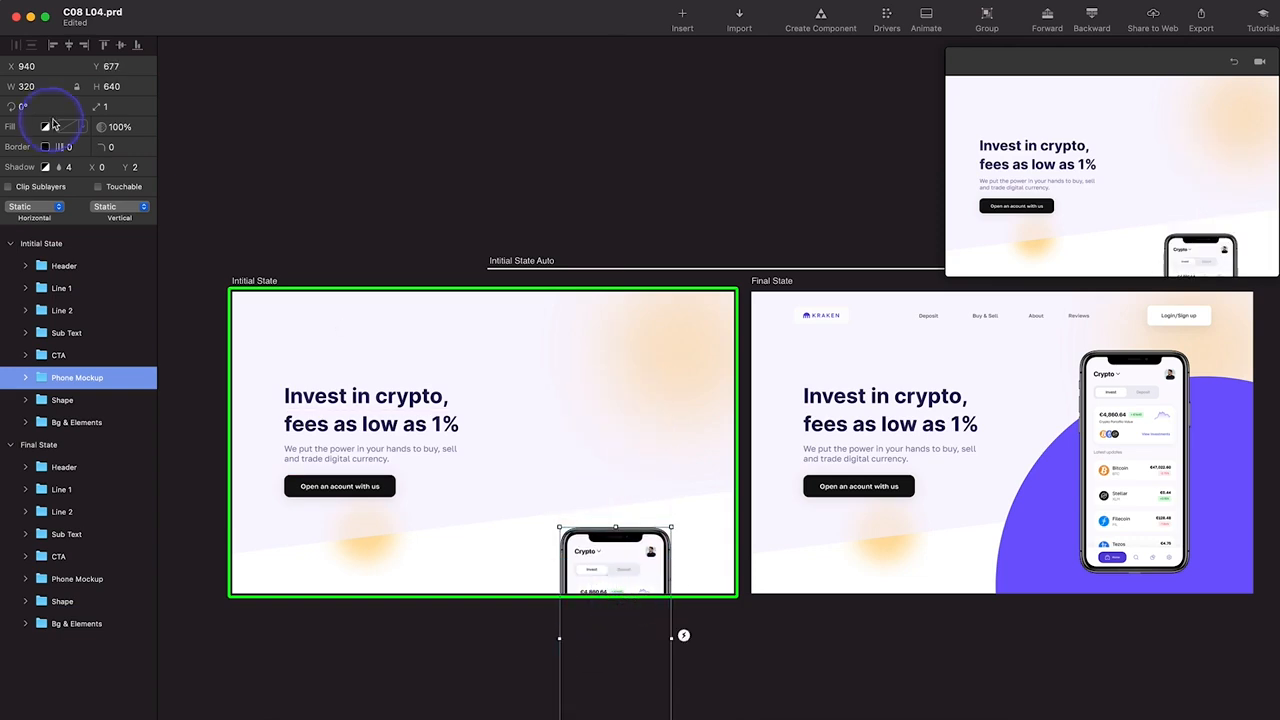
left_click_drag(103, 127, 2, 122)
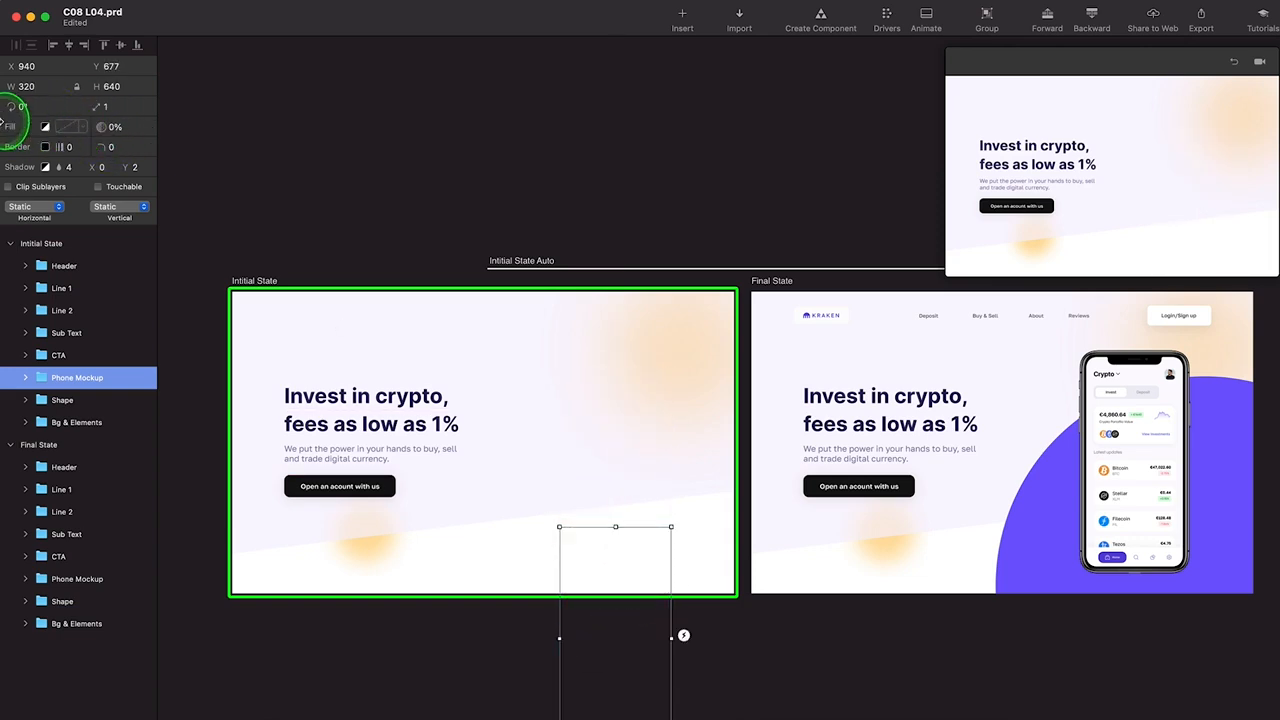
Move the Orange 1 Circle inside the Intitial State's Bg & Elements group horizontally to X 547
left_click(382, 551)
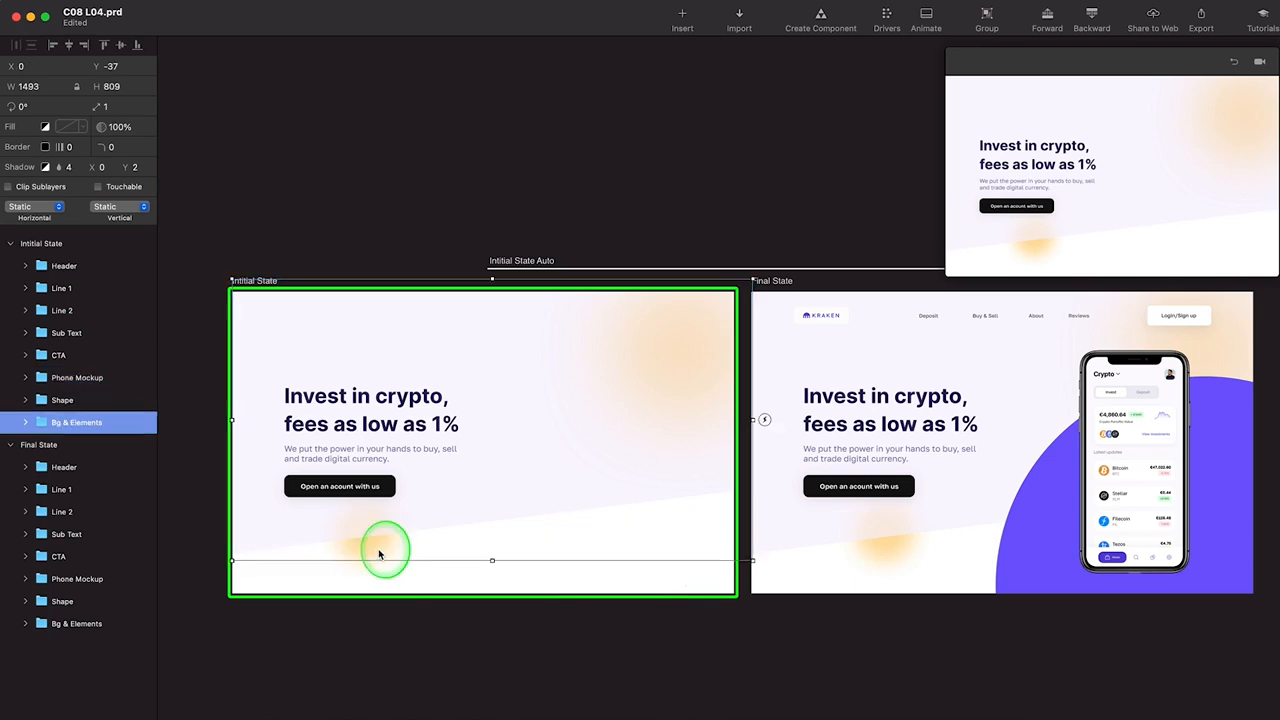
left_click(384, 575)
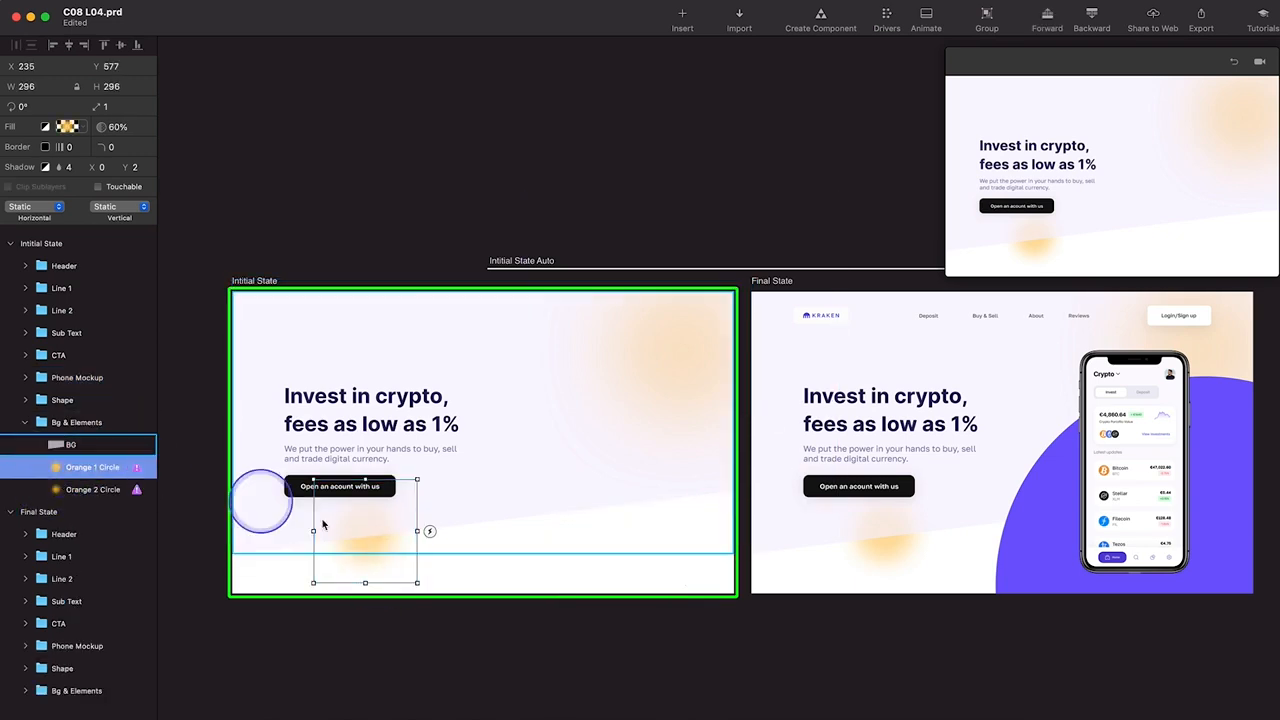
left_click_drag(366, 560, 482, 546)
Move the Intitial State's Orange 2 Circle to X 233, Y -314 and set its opacity to 0%
left_click(104, 494)
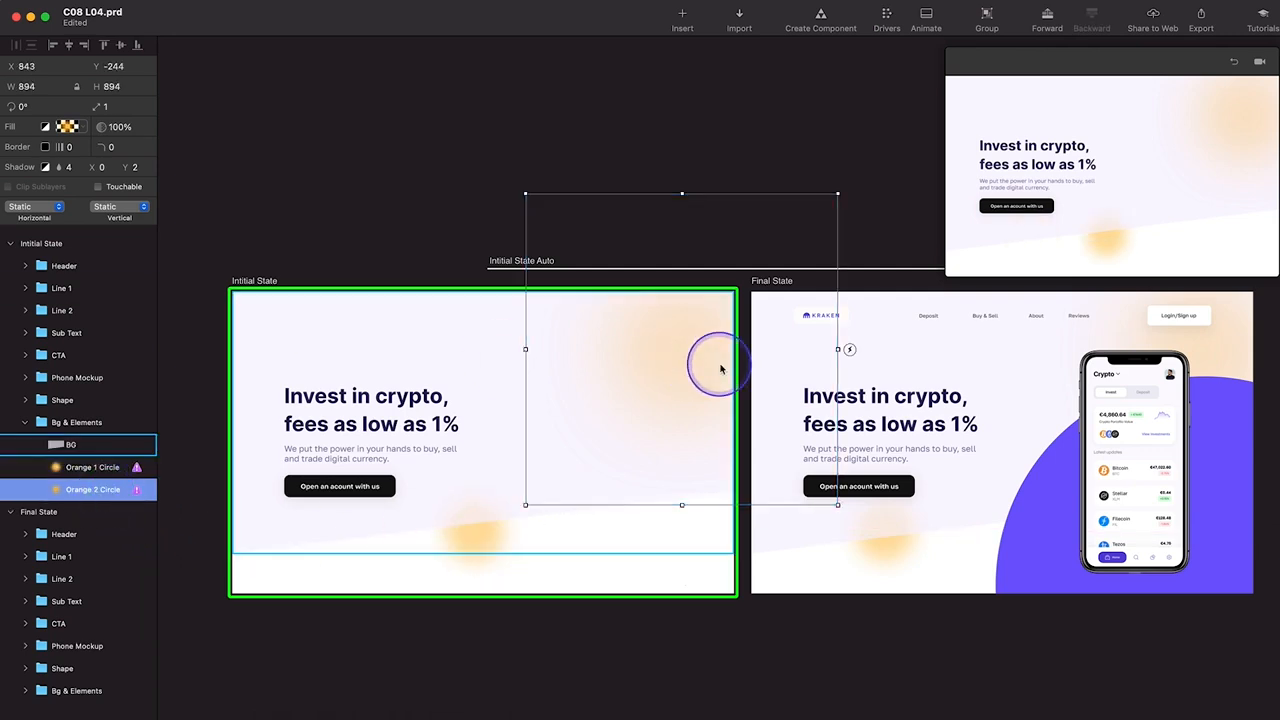
key("shift+Left")
key("shift+Left")
key("shift+Left")
key("shift+Left")
key("shift+Left")
key("shift+Left")
key("shift+Left")
key("shift+Left")
key("shift+Left")
key("shift+Left")
key("shift+Left")
key("shift+Left")
key("shift+Left")
key("shift+Left")
key("shift+Left")
key("shift+Left")
key("shift+Left")
key("shift+Left")
key("shift+Left")
key("shift+Left")
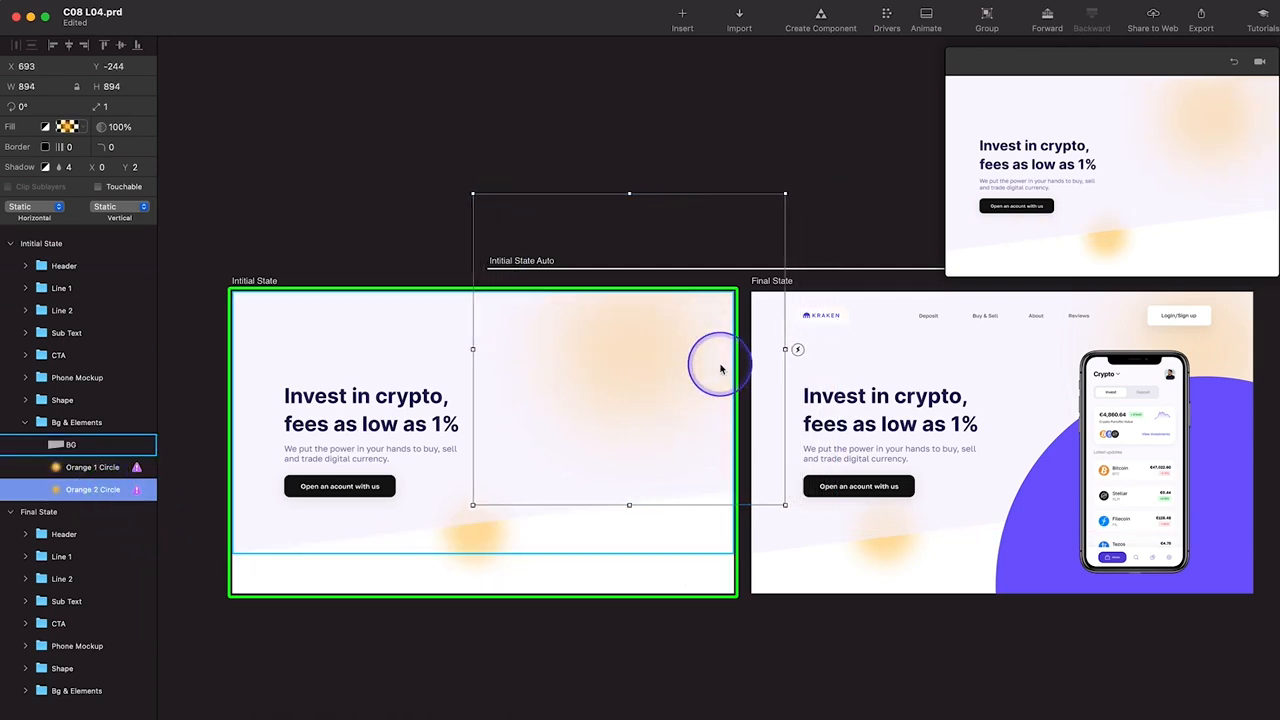
key("shift+Left")
key("shift+Left")
key("shift+Left")
key("shift+Left")
key("shift+Left")
key("shift+Left")
key("shift+Left")
key("shift+Left")
key("shift+Left")
key("shift+Left")
key("shift+Left")
key("shift+Left")
key("shift+Left")
key("shift+Left")
key("shift+Left")
key("shift+Left")
key("shift+Left")
key("shift+Left")
key("shift+Left")
key("shift+Left")
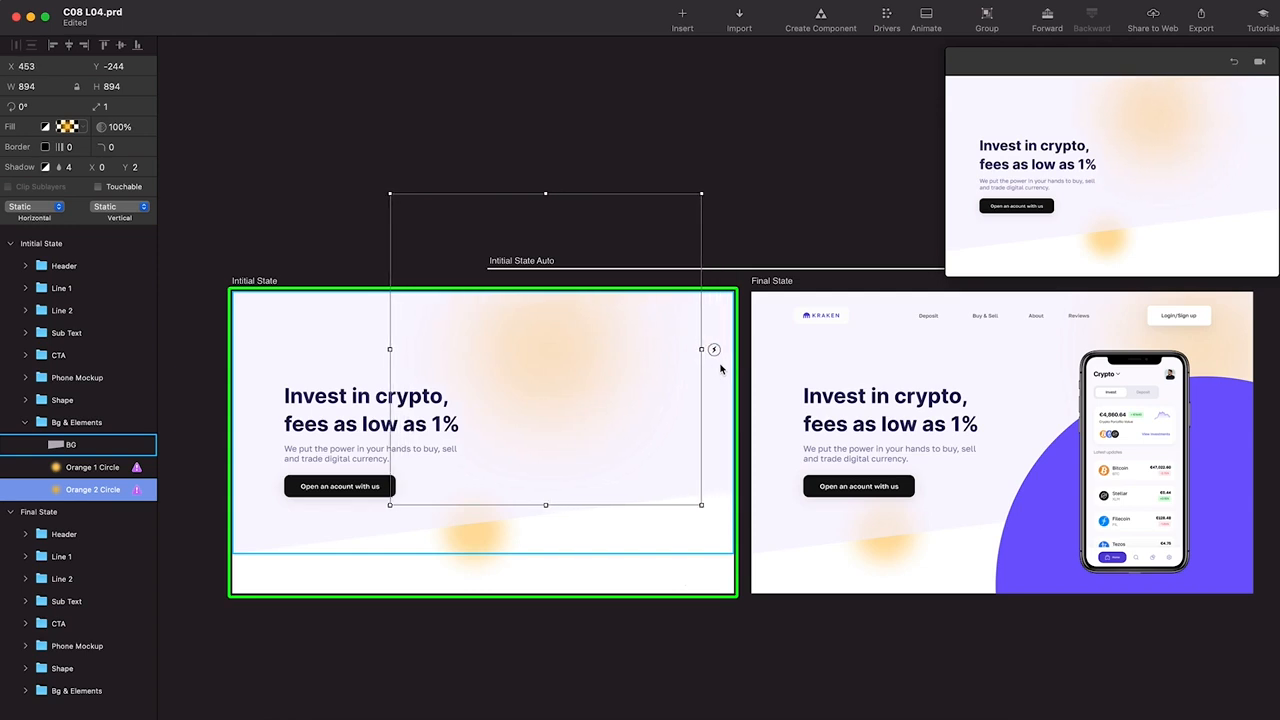
key("shift+Left")
key("shift+Left")
key("shift+Left")
key("shift+Left")
key("shift+Up")
key("shift+Up")
key("shift+Up")
key("shift+Up")
key("shift+Up")
key("shift+Up")
key("shift+Up")
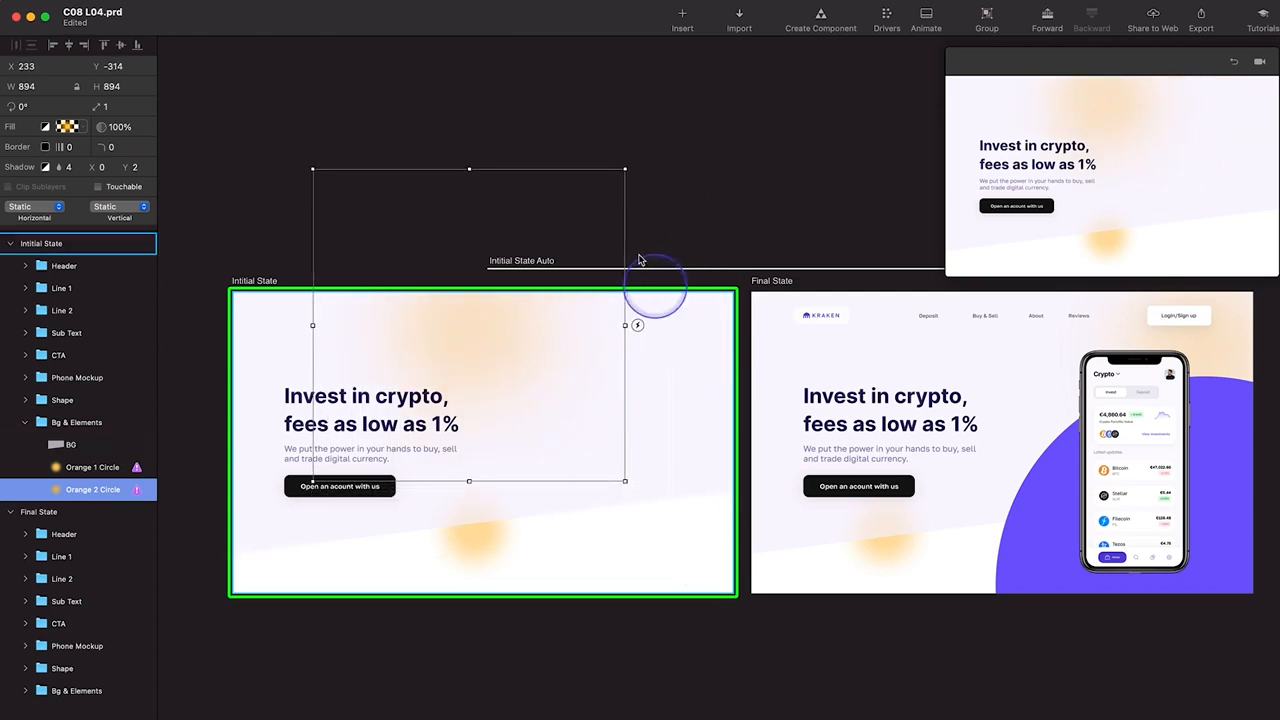
left_click_drag(107, 141, 5, 126)
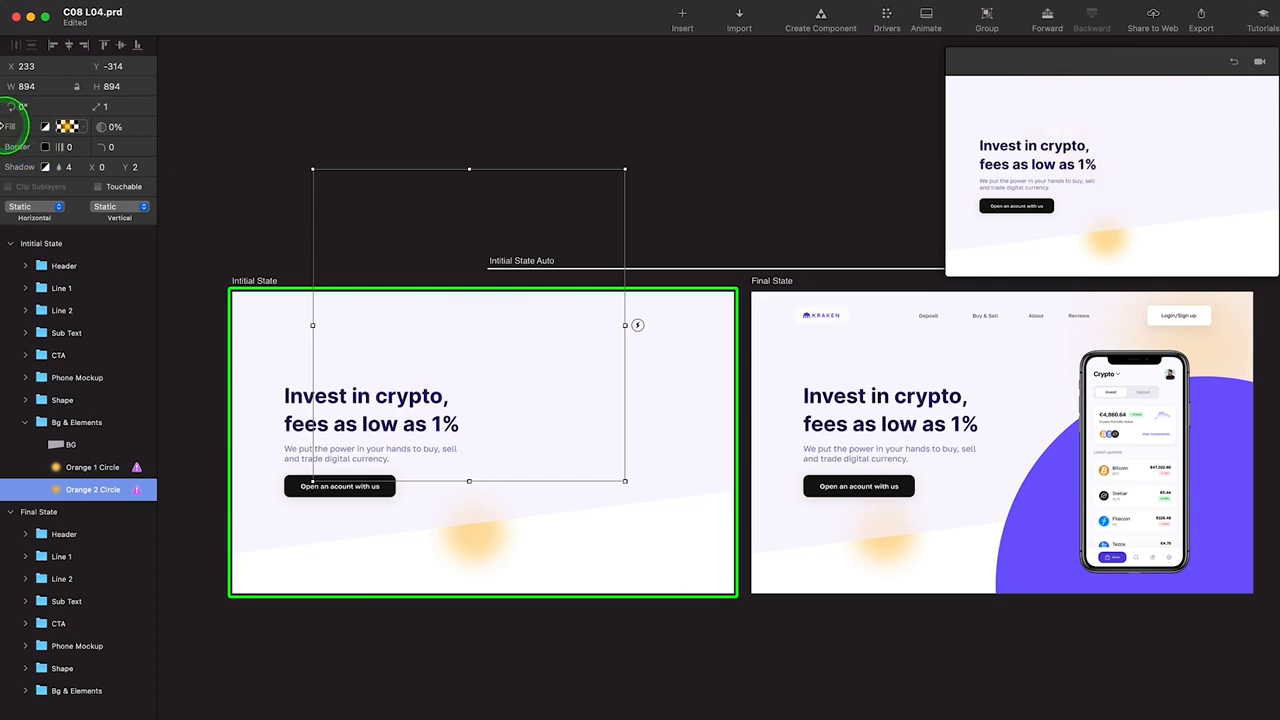
Set the opacity of the Intitial State's Orange 1 Circle to 0% and replay the transition in the preview
left_click(90, 467)
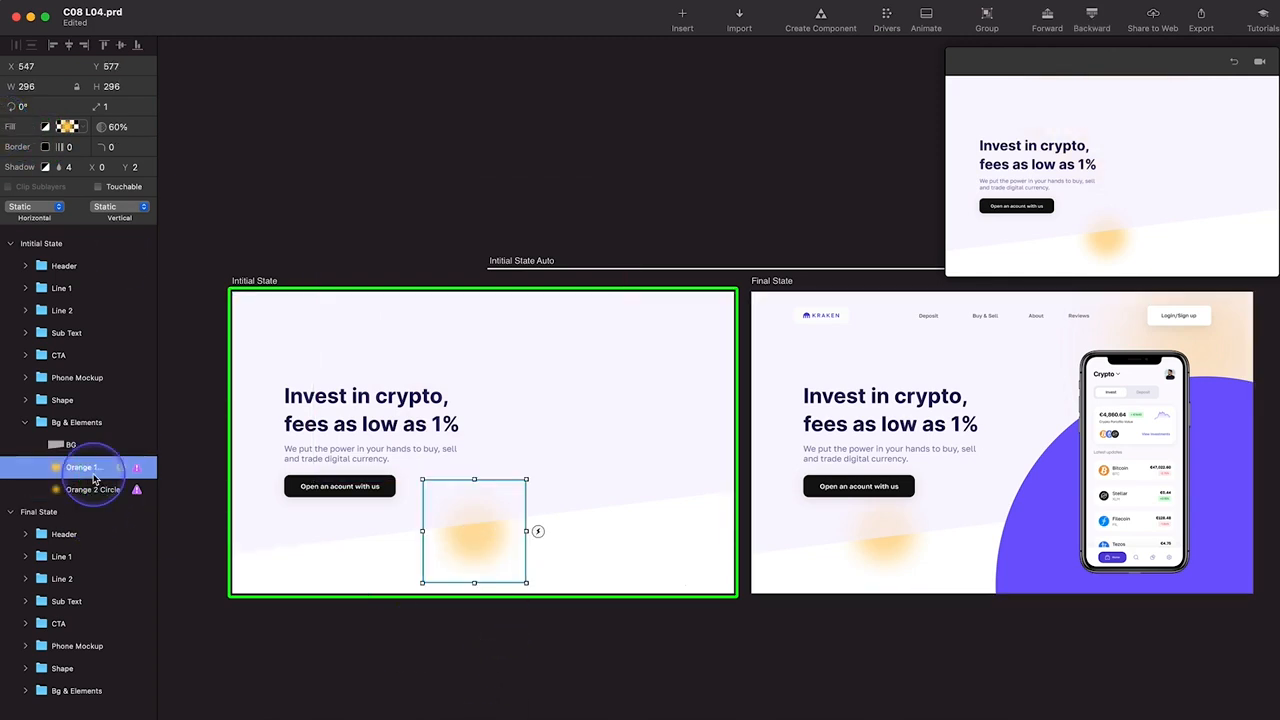
left_click_drag(106, 118, 5, 126)
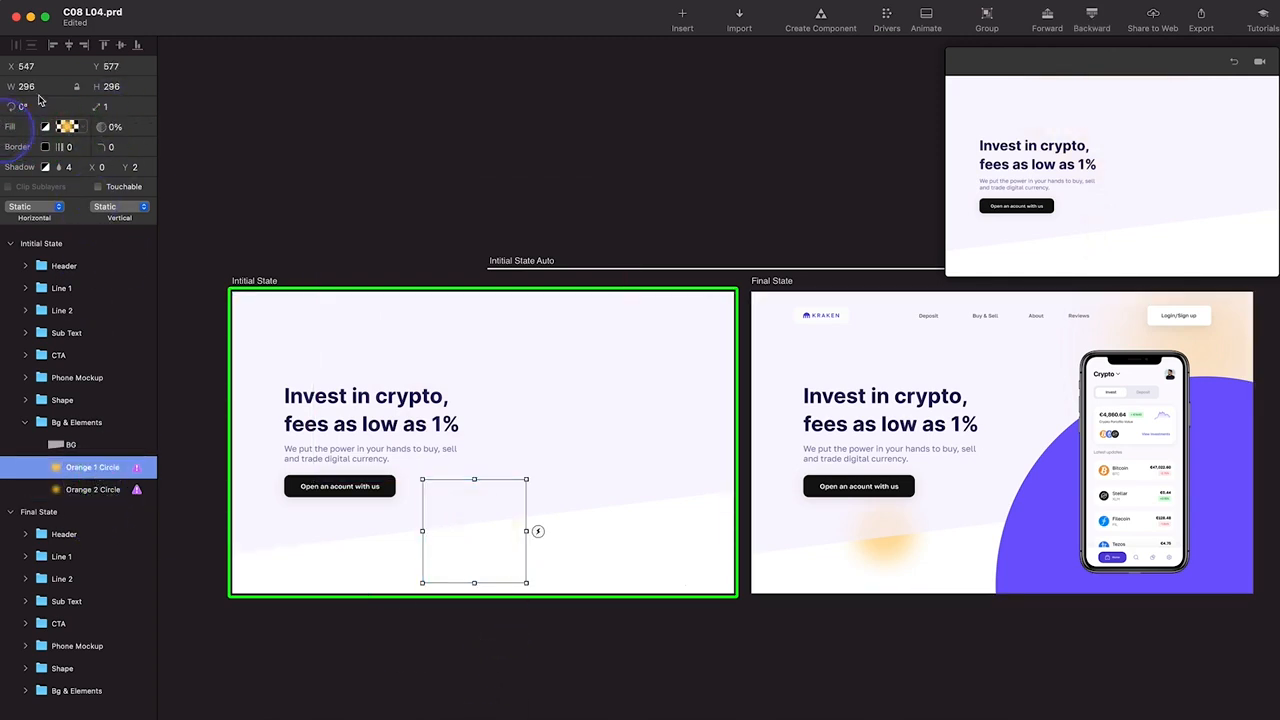
left_click(1234, 63)
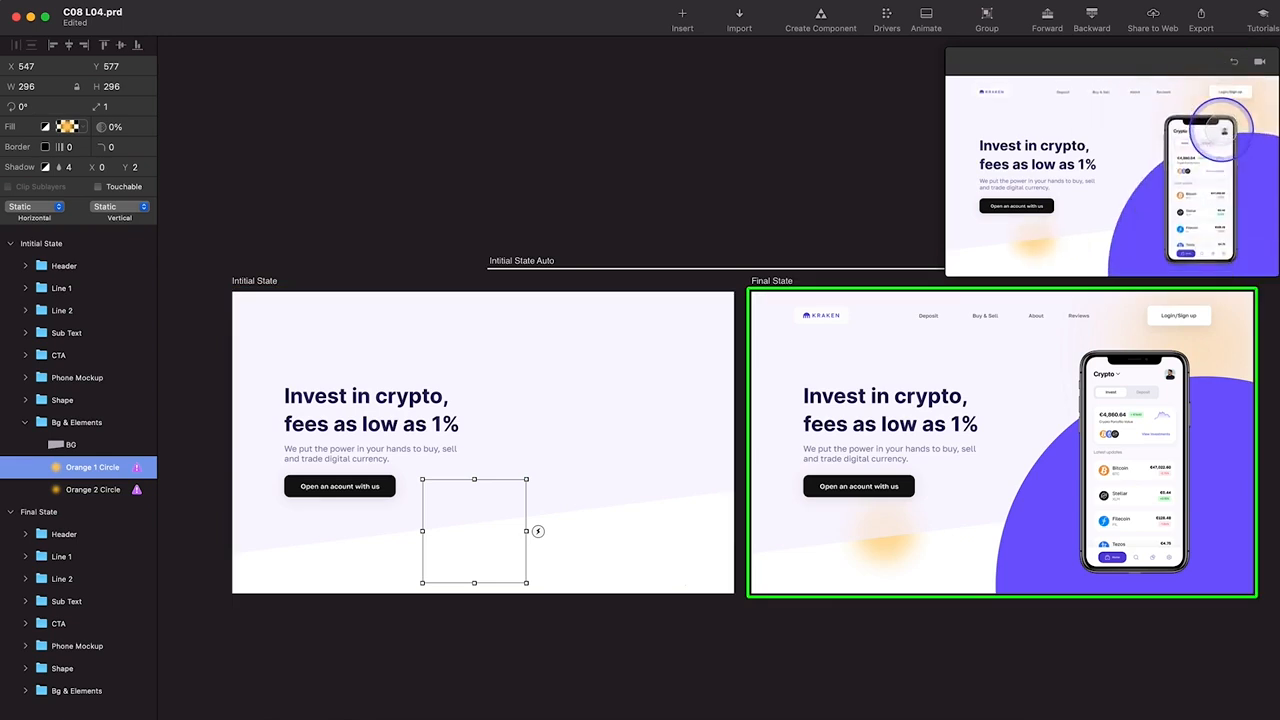
left_click(1228, 59)
left_click(1233, 66)
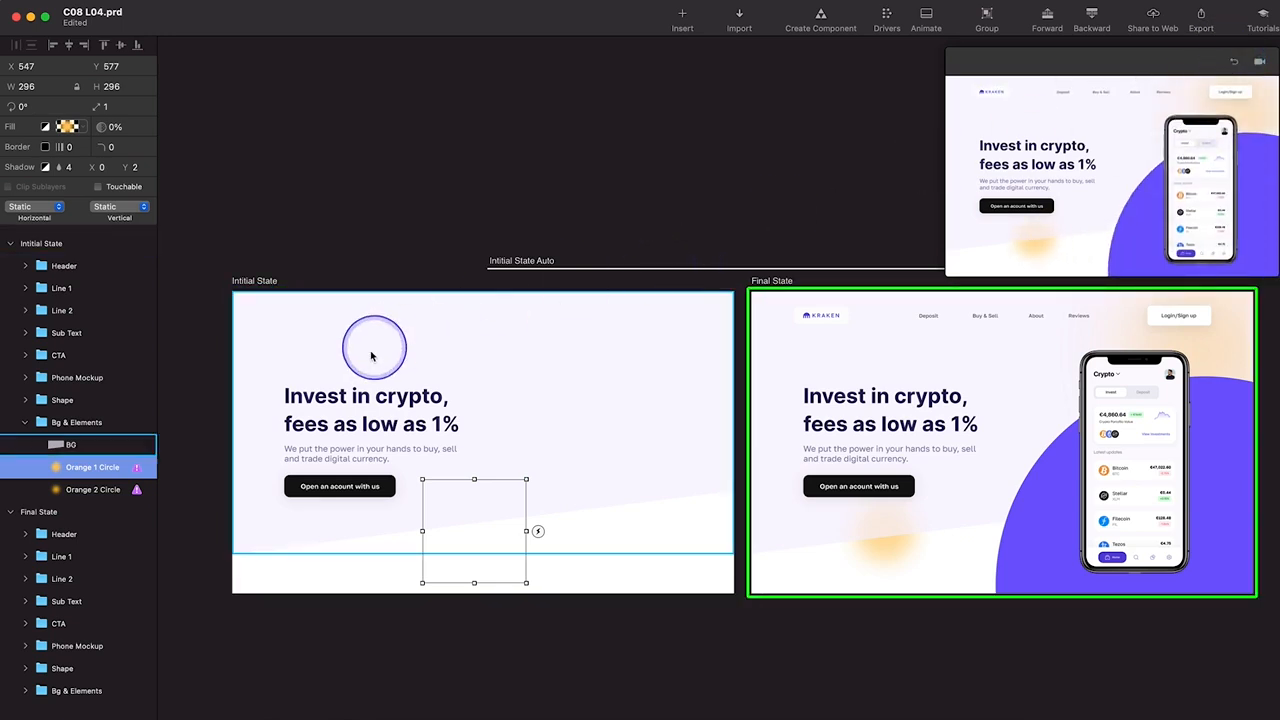
Set the opacity of the BG shape in the Intitial State artboard to 0% and replay the preview
left_click(574, 440)
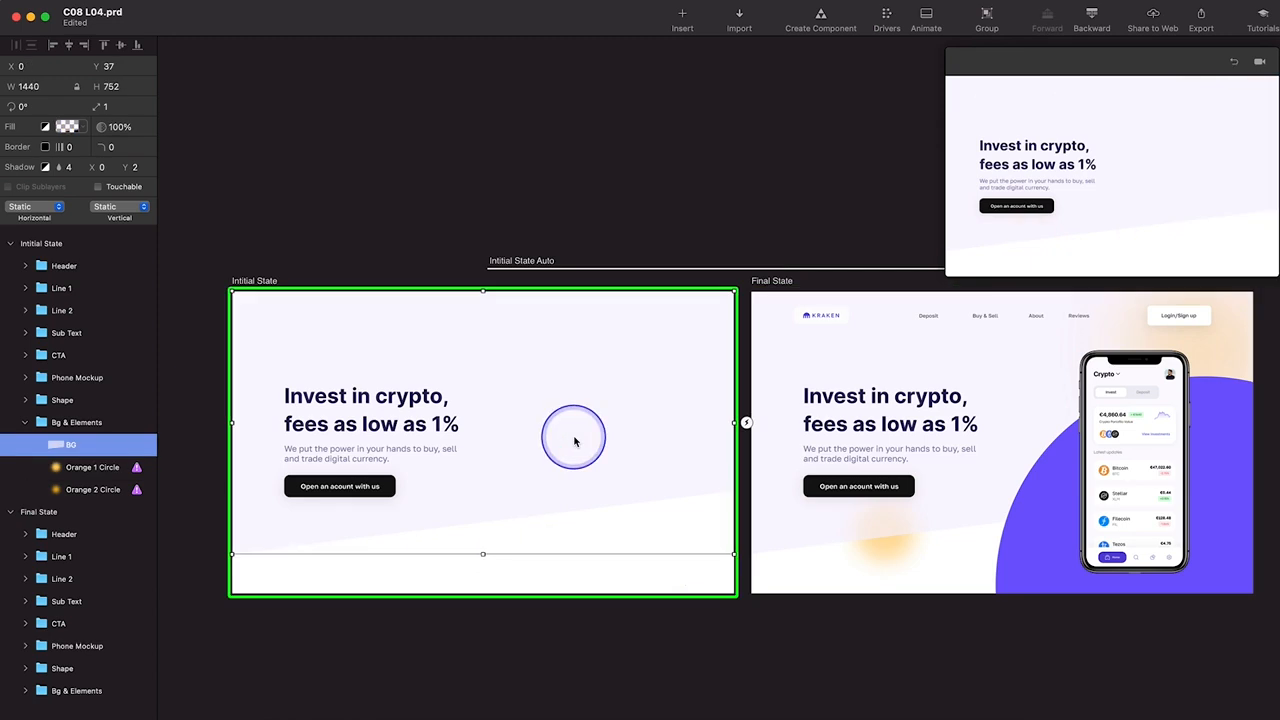
left_click_drag(97, 127, 10, 133)
left_click(1235, 62)
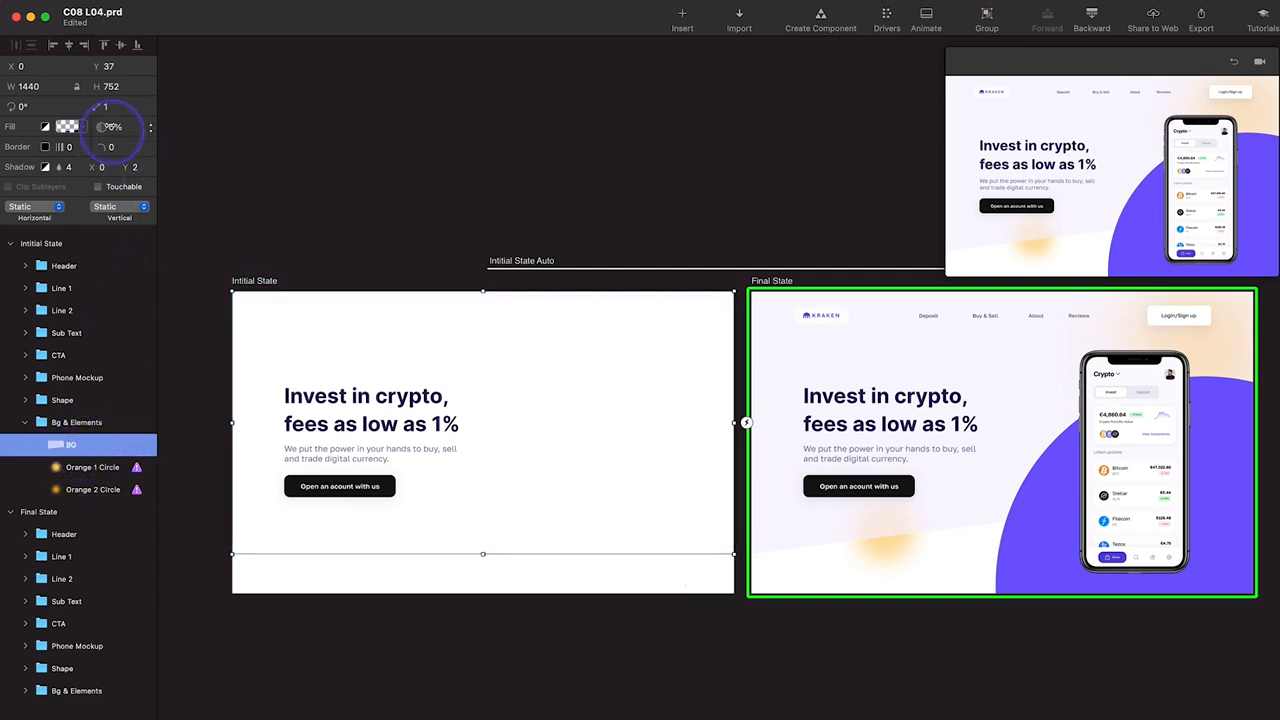
Move the Intitial State's BG shape up to Y -293 and replay the transition in the preview
key("shift+Up")
key("shift+Up")
key("shift+Up")
key("shift+Up")
key("shift+Up")
key("shift+Up")
key("shift+Up")
key("shift+Up")
key("shift+Up")
key("shift+Up")
key("shift+Up")
key("shift+Up")
key("shift+Up")
key("shift+Up")
key("shift+Up")
key("shift+Up")
key("shift+Up")
key("shift+Up")
key("shift+Up")
key("shift+Up")
key("shift+Up")
key("shift+Up")
key("shift+Up")
key("shift+Up")
key("shift+Up")
key("shift+Up")
key("shift+Up")
key("shift+Up")
key("shift+Up")
key("shift+Up")
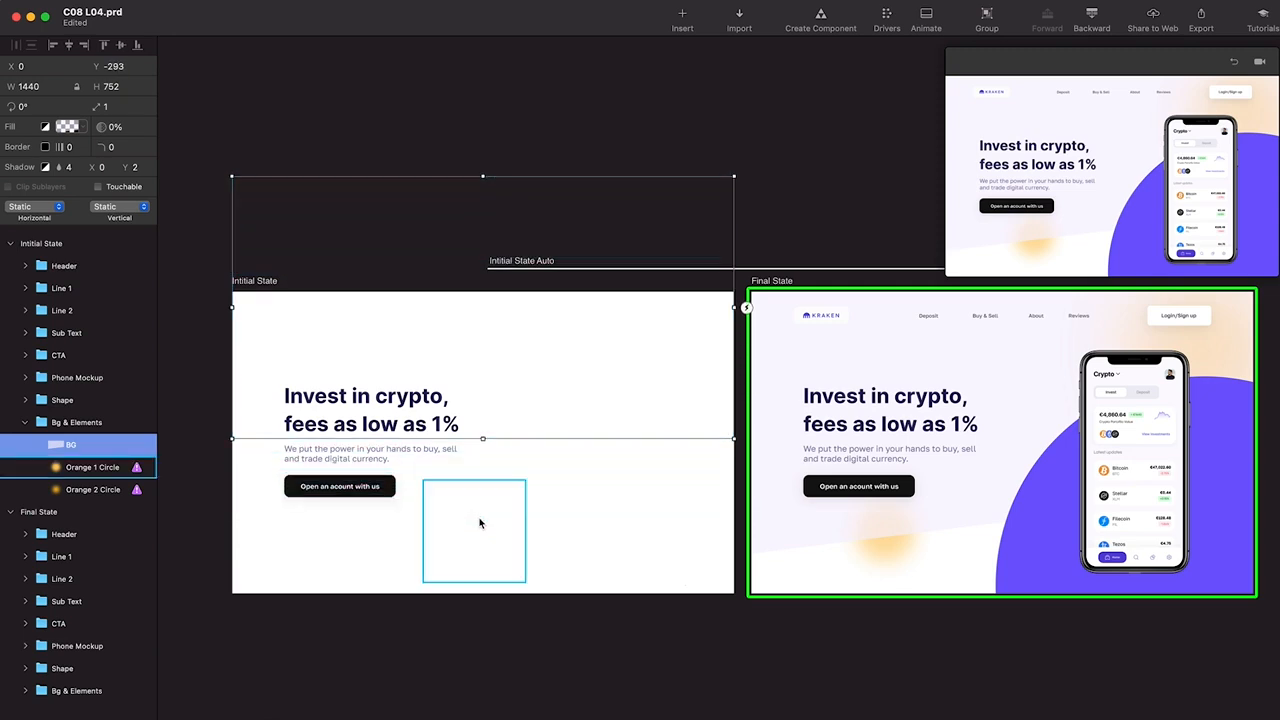
left_click(1236, 63)
left_click(1232, 64)
Open and enlarge the timeline of the Intitial State Auto transition, and extend all its animated properties to end at 1.40 s
left_click(777, 267)
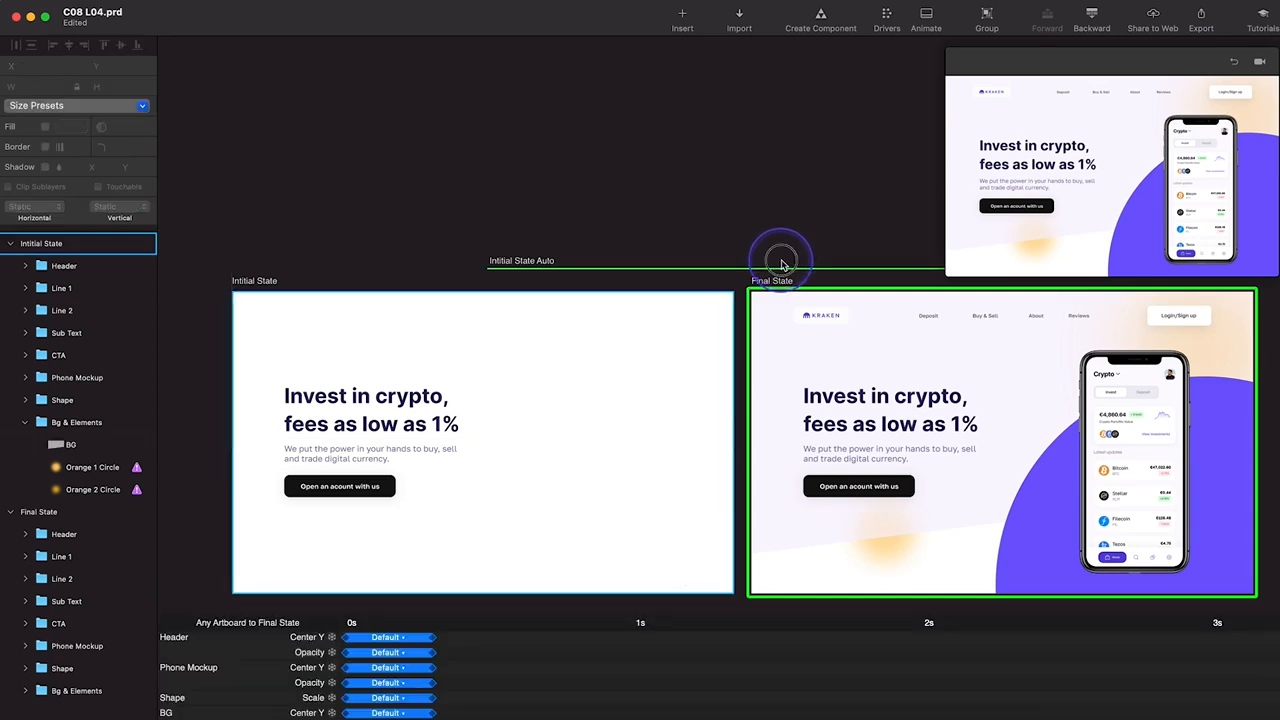
scroll(716, 399, "down", 3)
left_click_drag(669, 621, 669, 398)
left_click(423, 429)
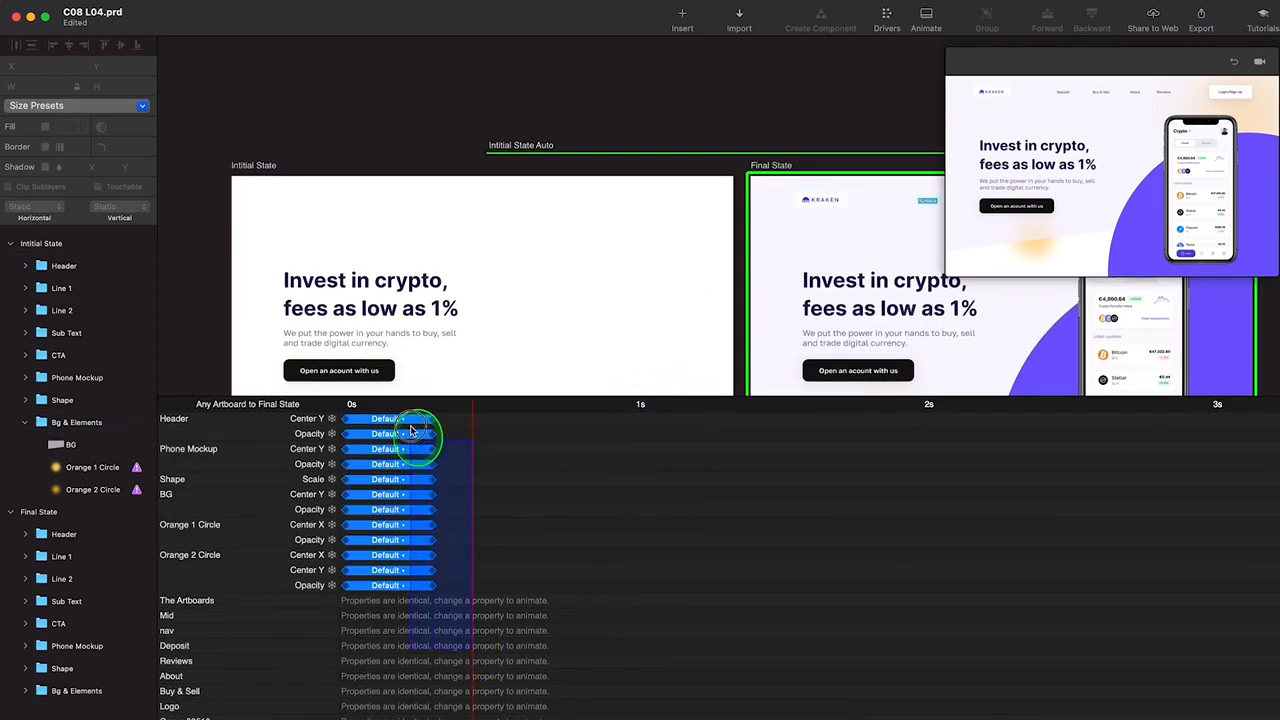
left_click_drag(429, 420, 758, 427)
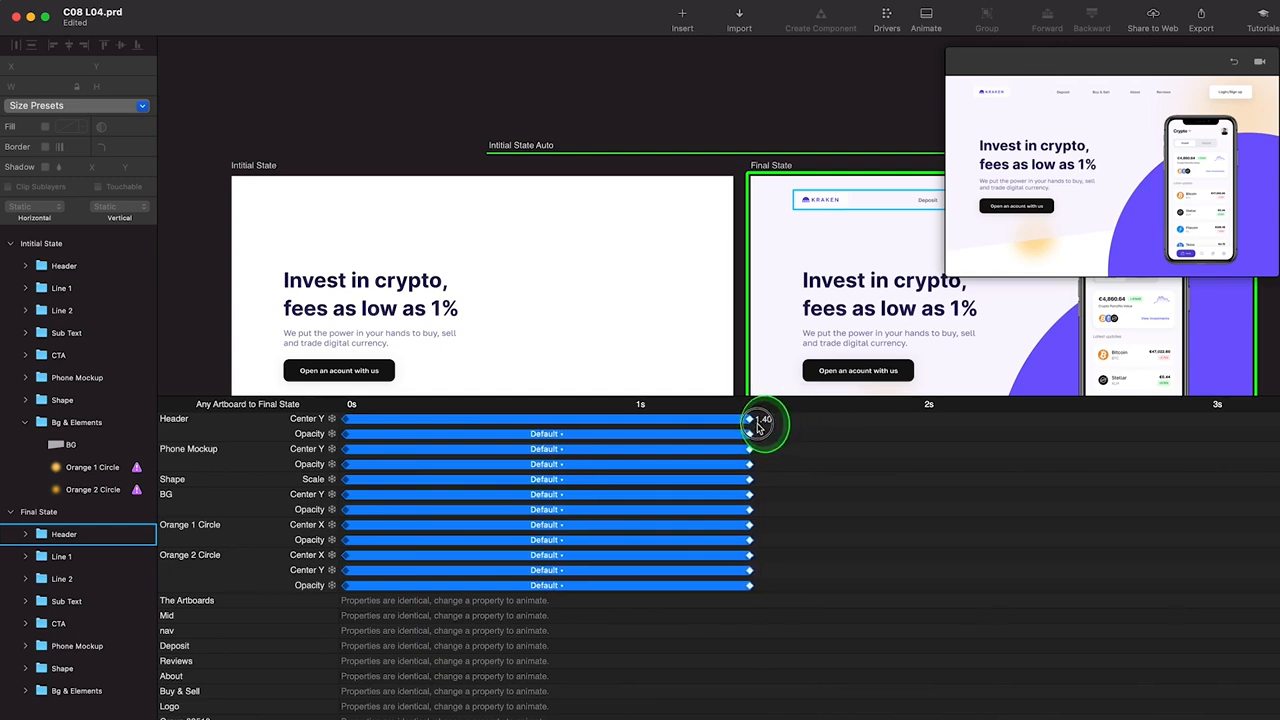
left_click(826, 440)
Replay the transition in the preview to check the longer animation timing
left_click(1234, 62)
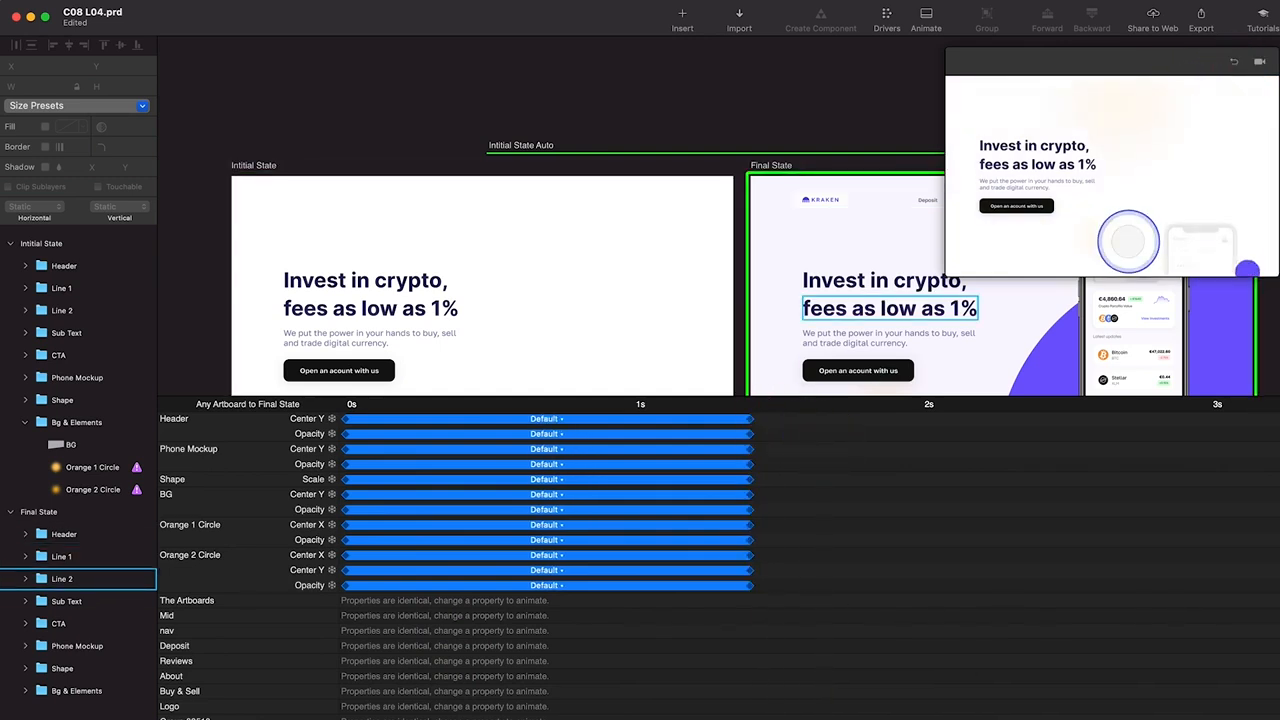
left_click(1233, 62)
left_click(1234, 62)
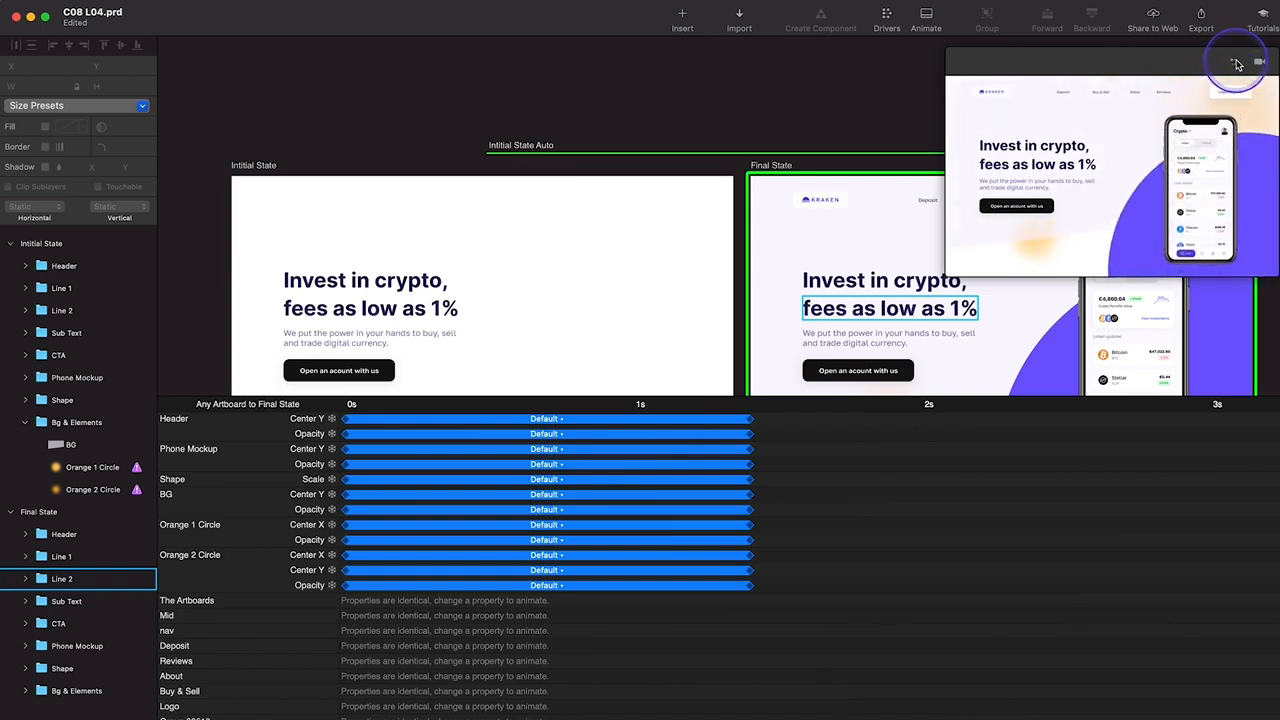
Delay the Phone Mockup's Center Y and Opacity animations to start at 0.30 s, and replay the transition in the preview
left_click(908, 589)
left_click_drag(617, 514, 472, 453)
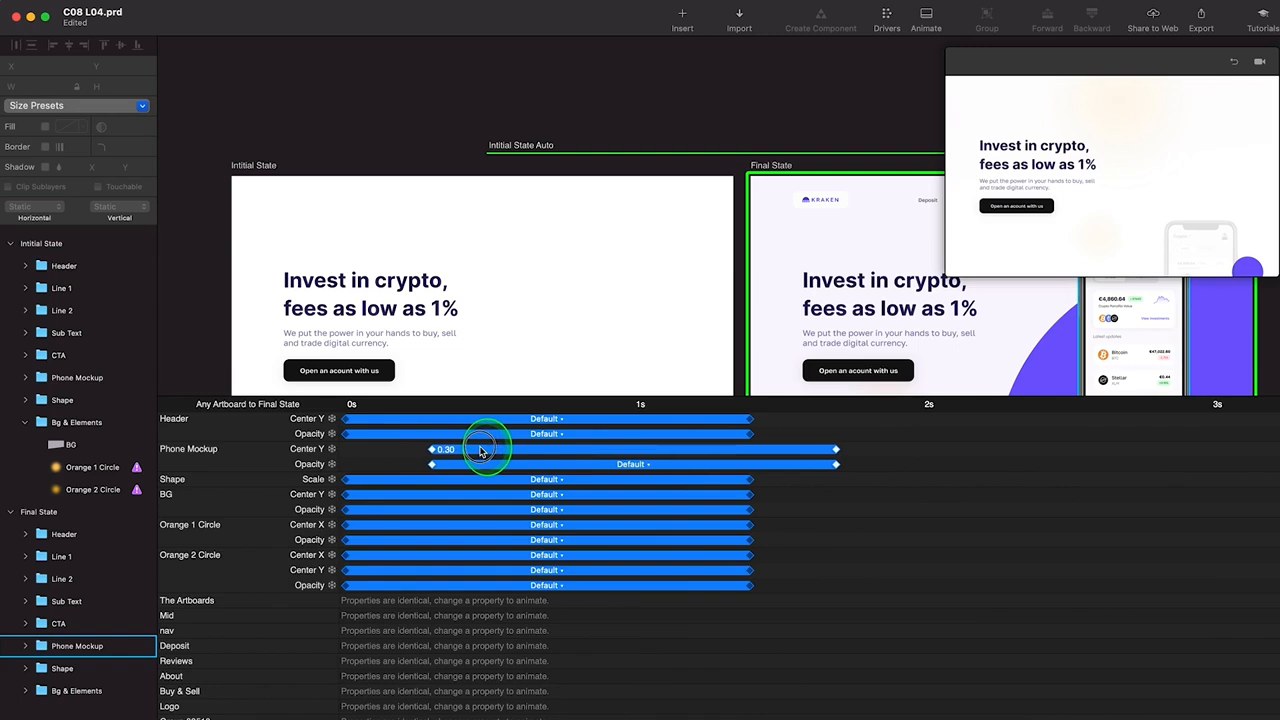
left_click(1234, 62)
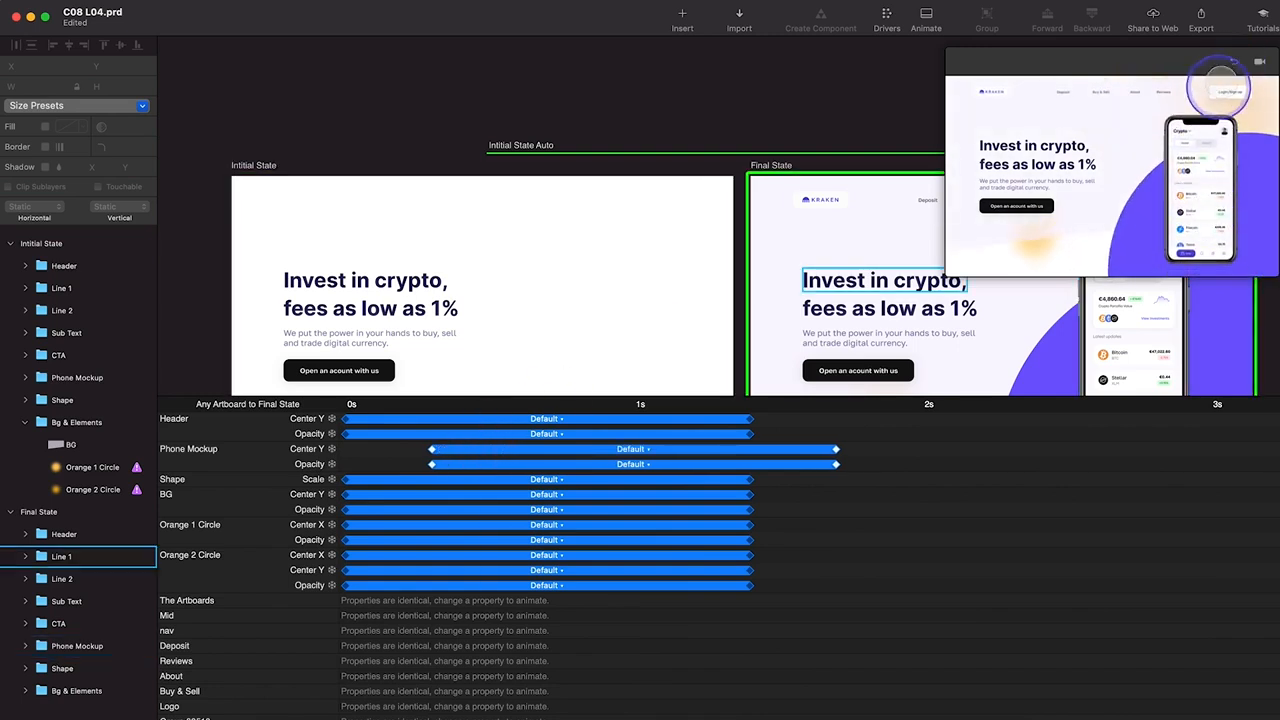
left_click(1234, 62)
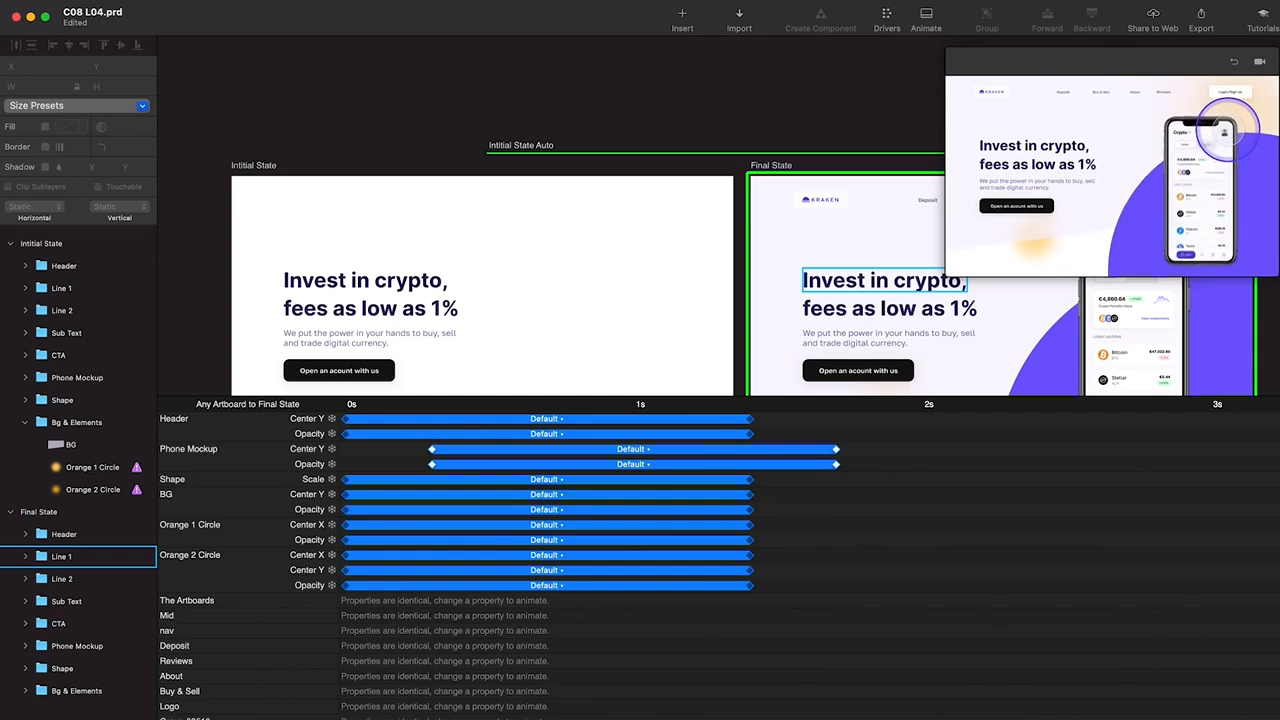
left_click(1234, 64)
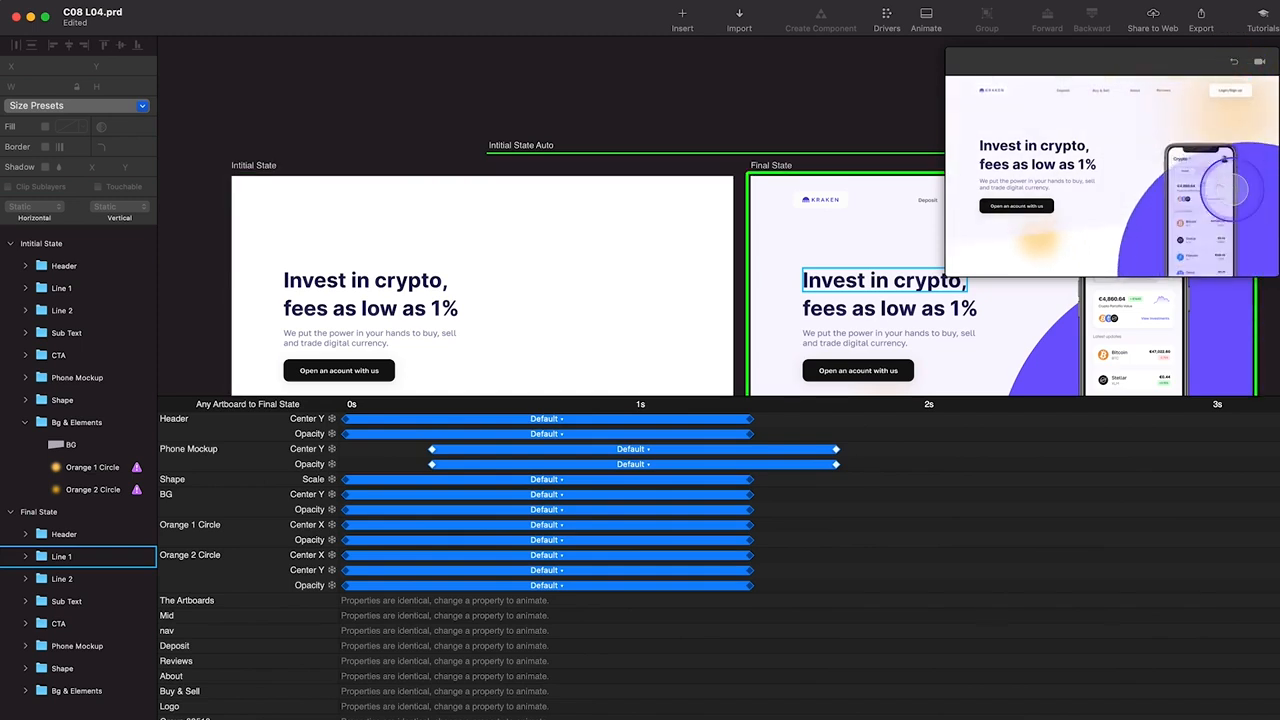
left_click(503, 470)
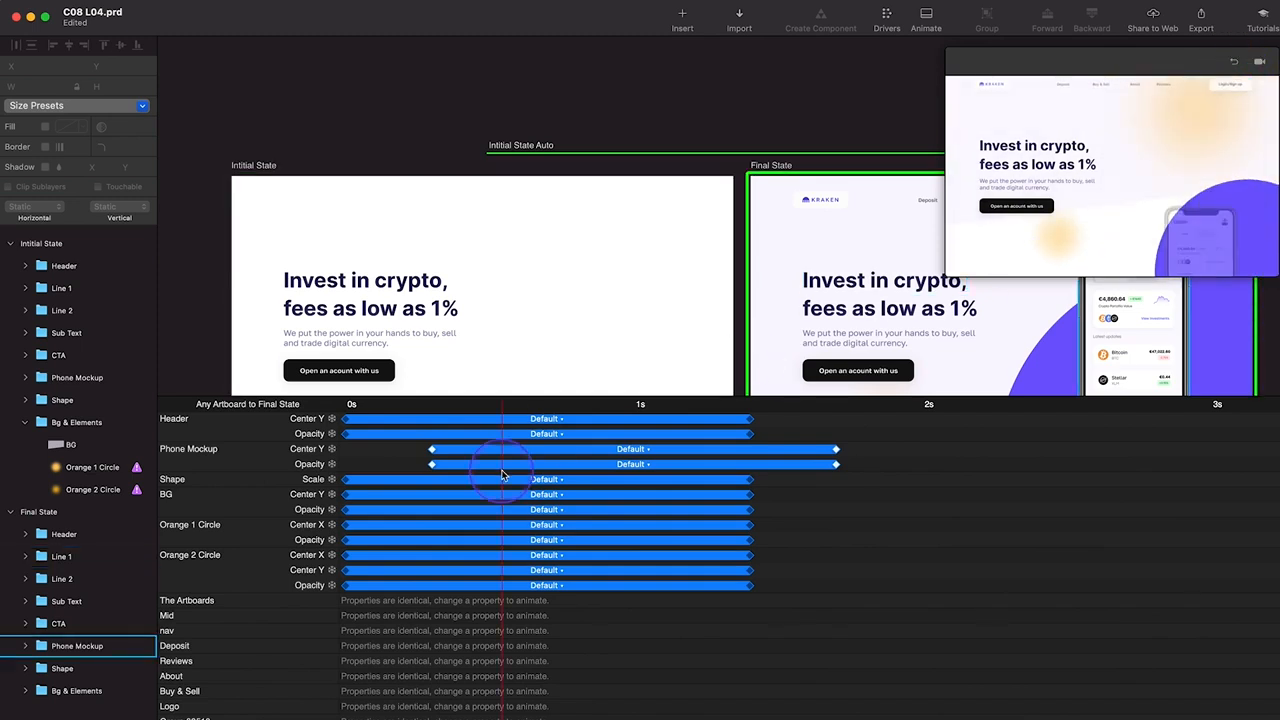
left_click_drag(503, 476, 364, 465)
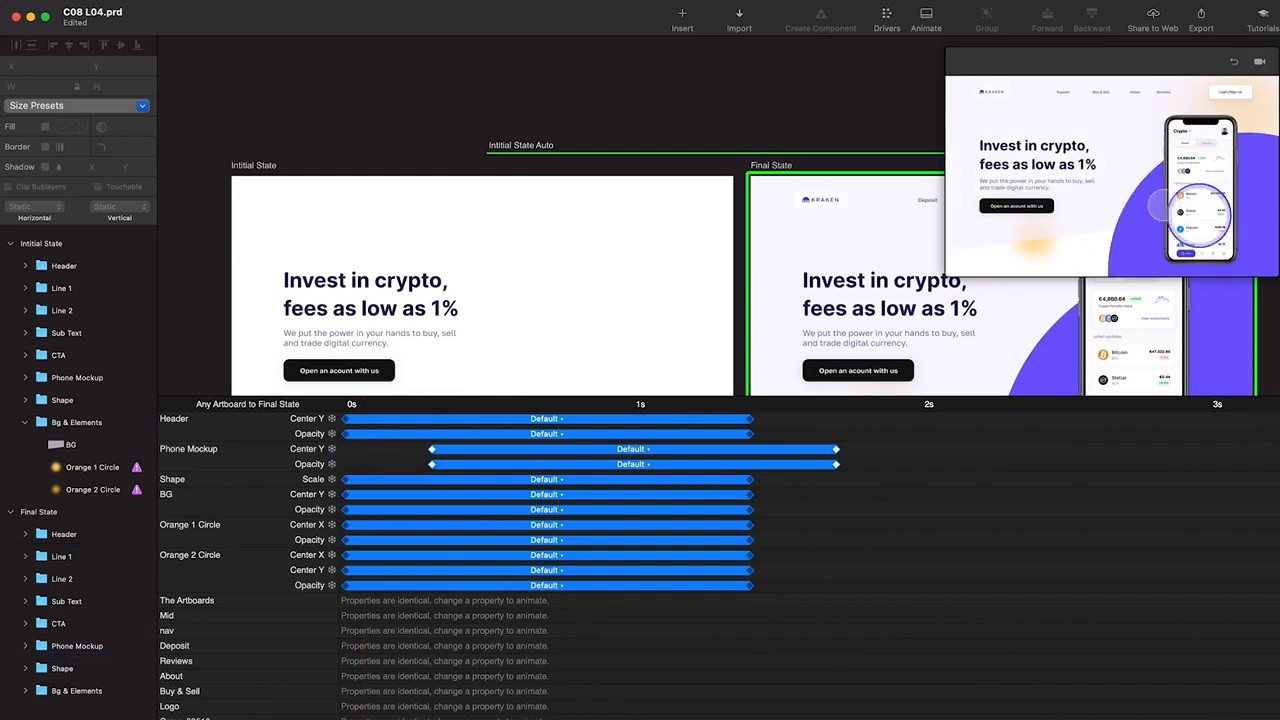
Make the Shape's Scale animation start slightly before the Phone Mockup's and end at 2.00 s, and replay the transition in the preview
left_click_drag(777, 477, 432, 482)
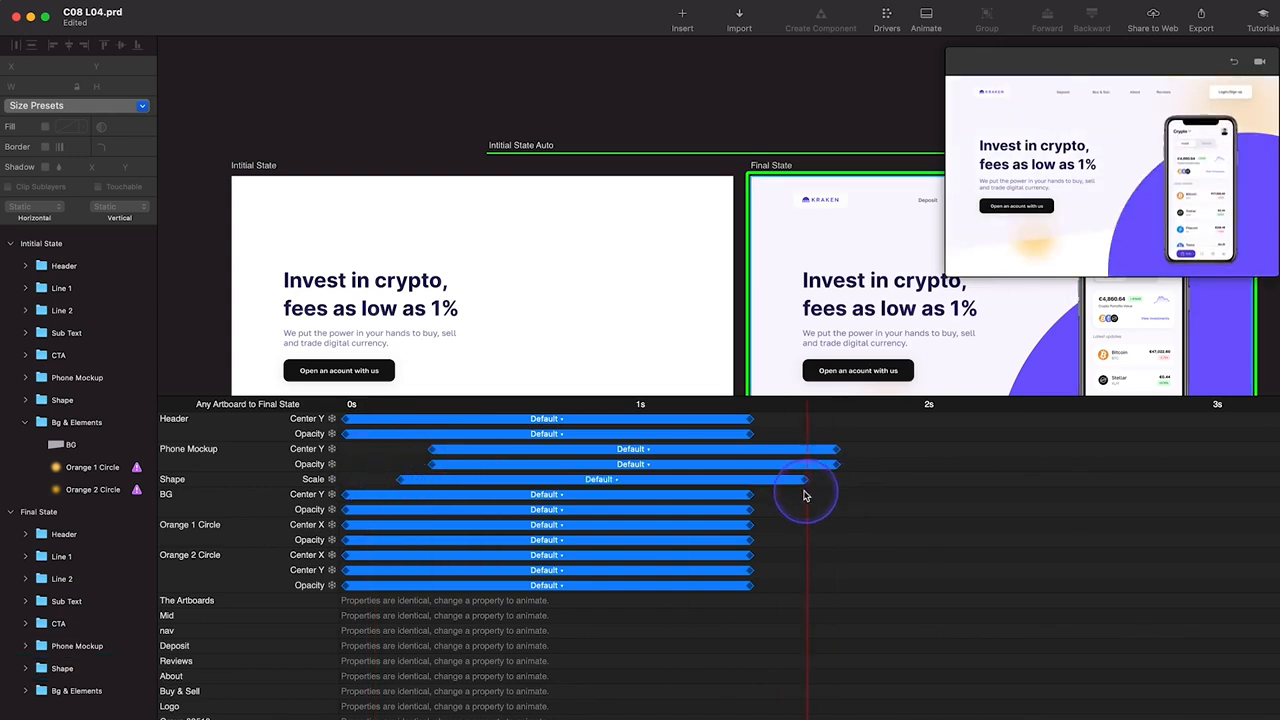
left_click_drag(806, 481, 877, 481)
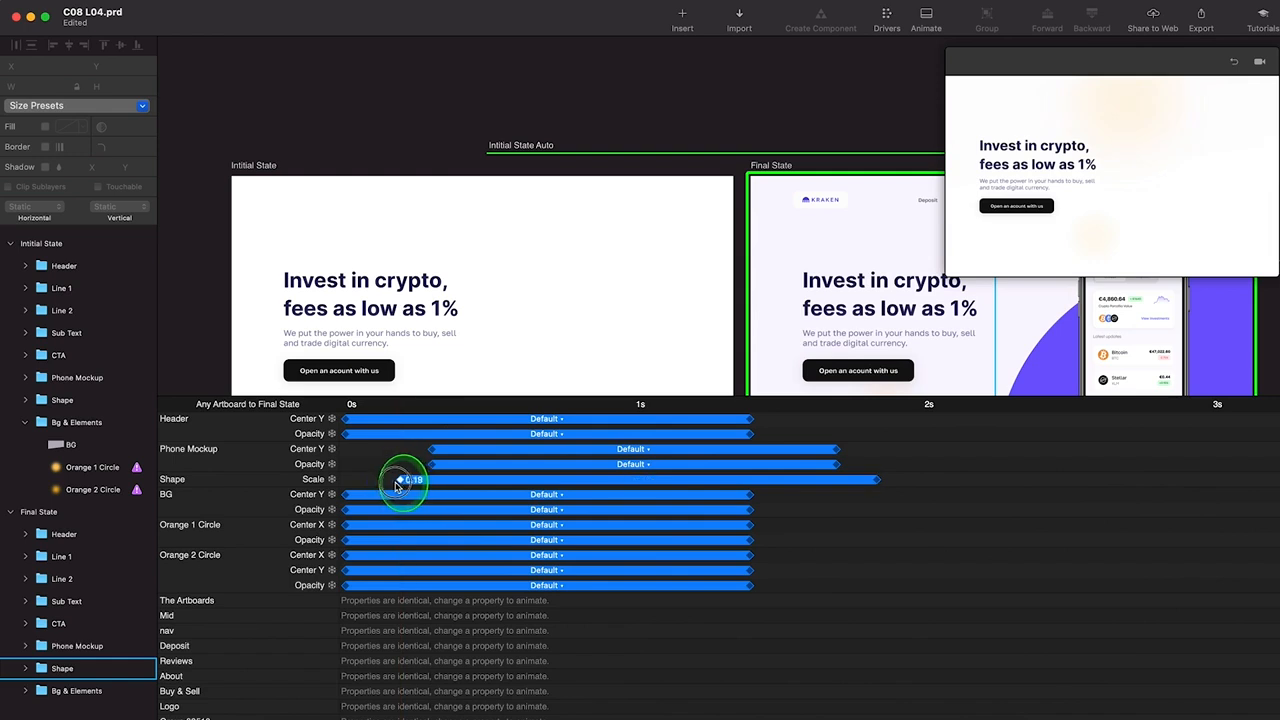
left_click_drag(395, 483, 392, 483)
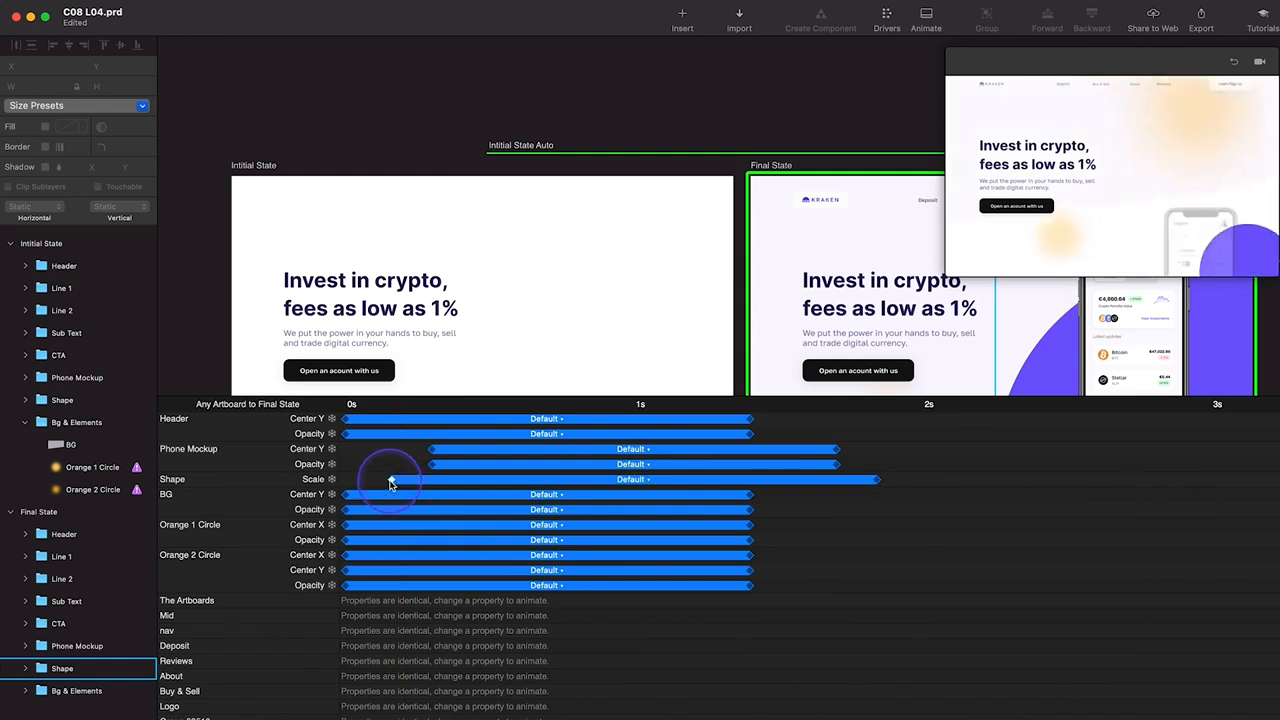
left_click_drag(880, 484, 930, 484)
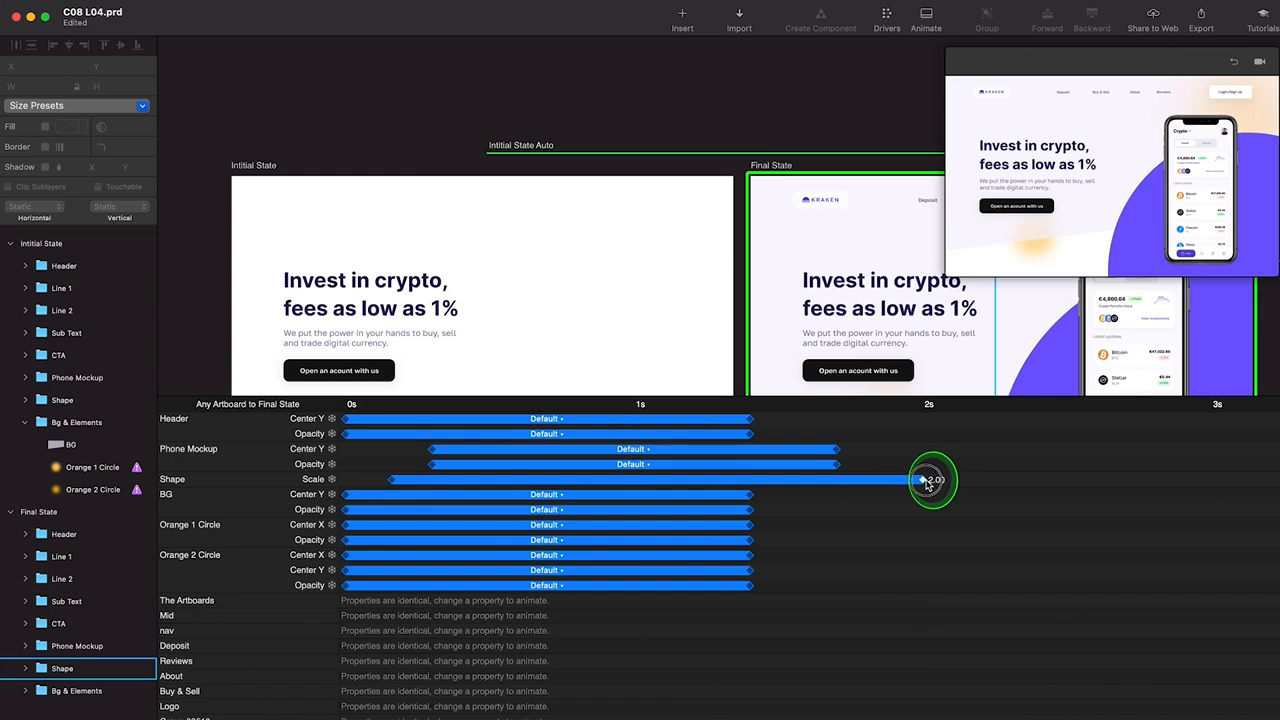
left_click_drag(926, 484, 926, 484)
left_click(1190, 190)
left_click(1232, 64)
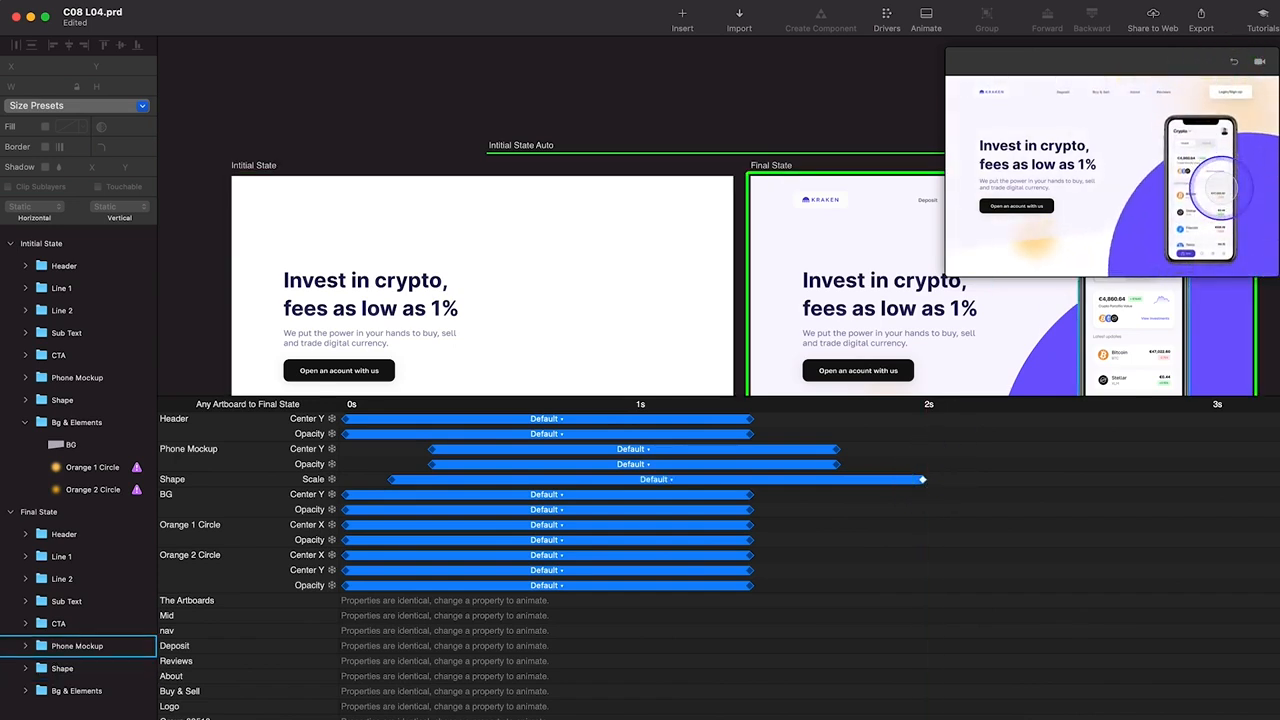
left_click(1234, 65)
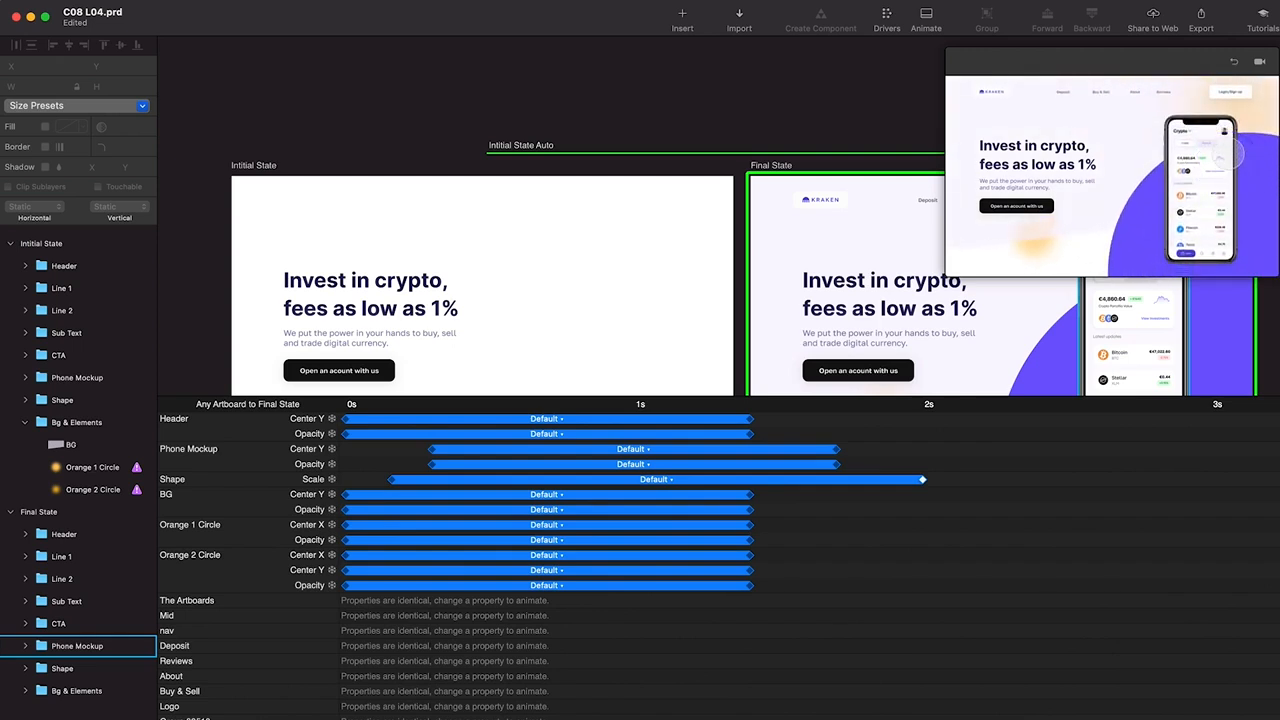
left_click(1234, 66)
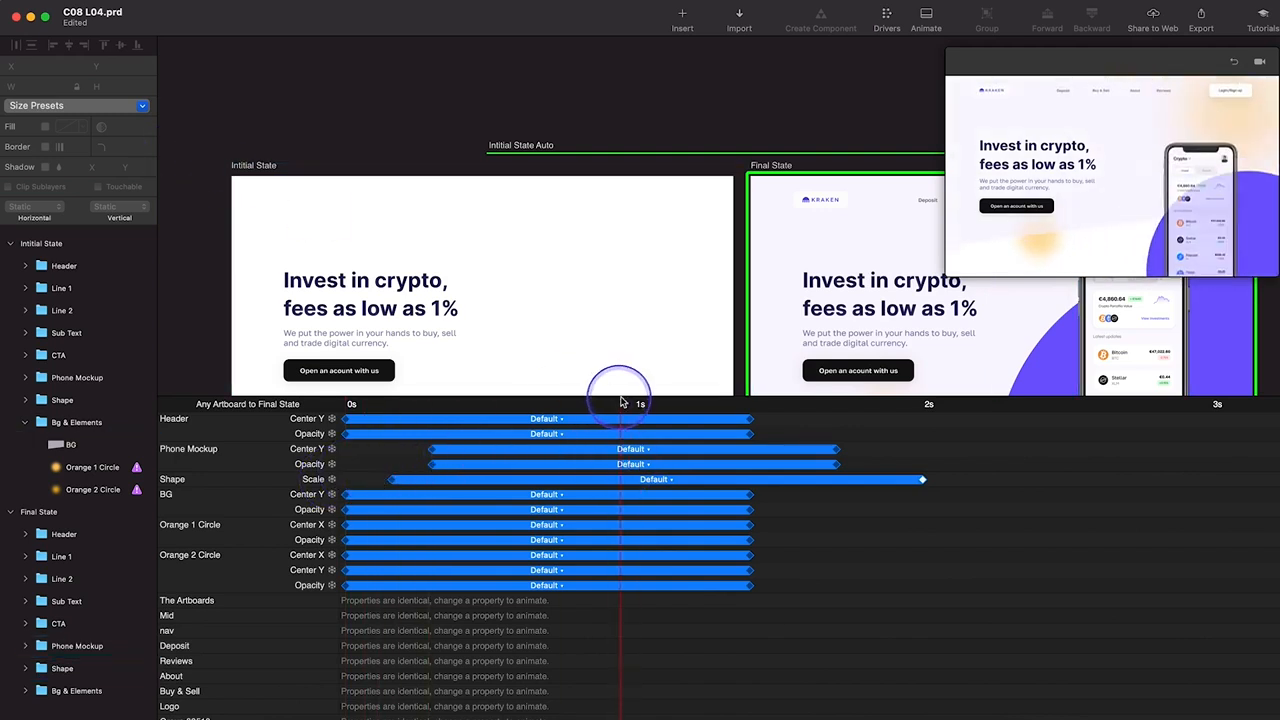
Set the opacity of the Phone Mockup in the Intitial State artboard to 100%
scroll(686, 308, "down", 3)
scroll(686, 308, "down", 3)
left_click(614, 320)
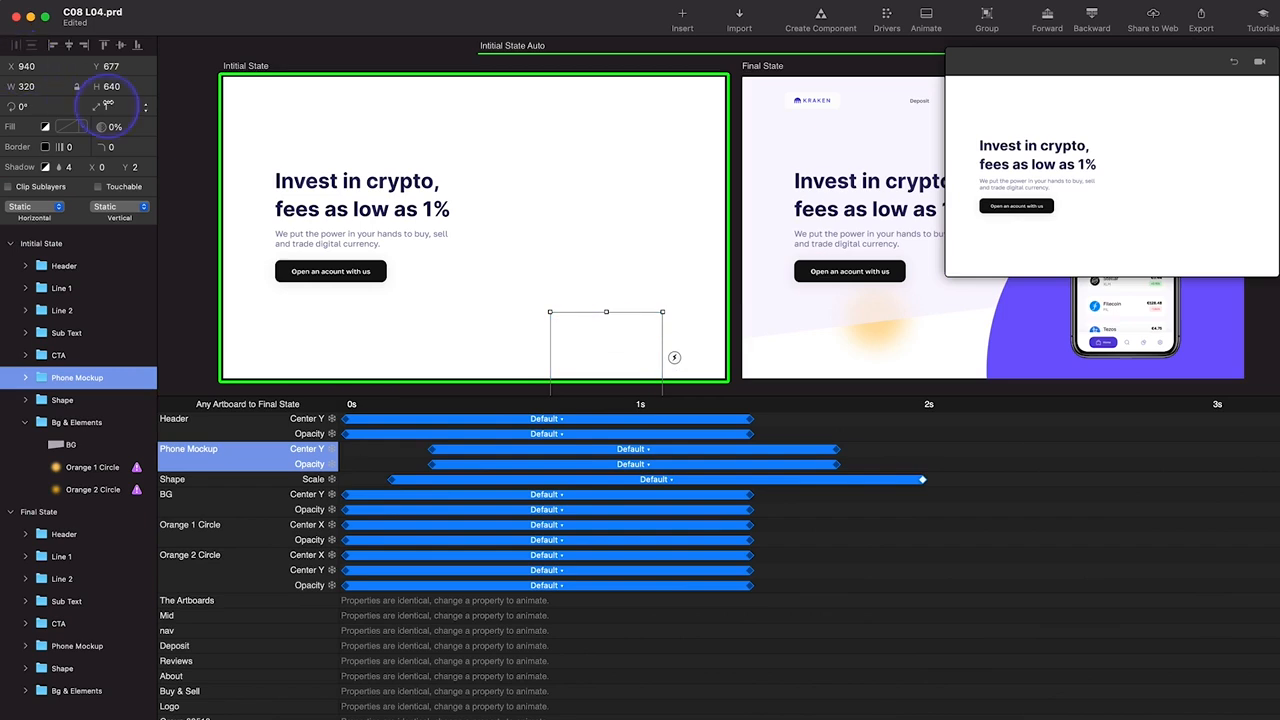
left_click_drag(101, 120, 224, 114)
Move the Intitial State's Phone Mockup down to Y 877, below the artboard, and replay the transition in the preview
left_click(645, 338)
key("shift+Down")
key("shift+Down")
key("shift+Down")
key("shift+Down")
key("shift+Down")
key("shift+Down")
key("shift+Down")
key("shift+Down")
key("shift+Down")
key("shift+Down")
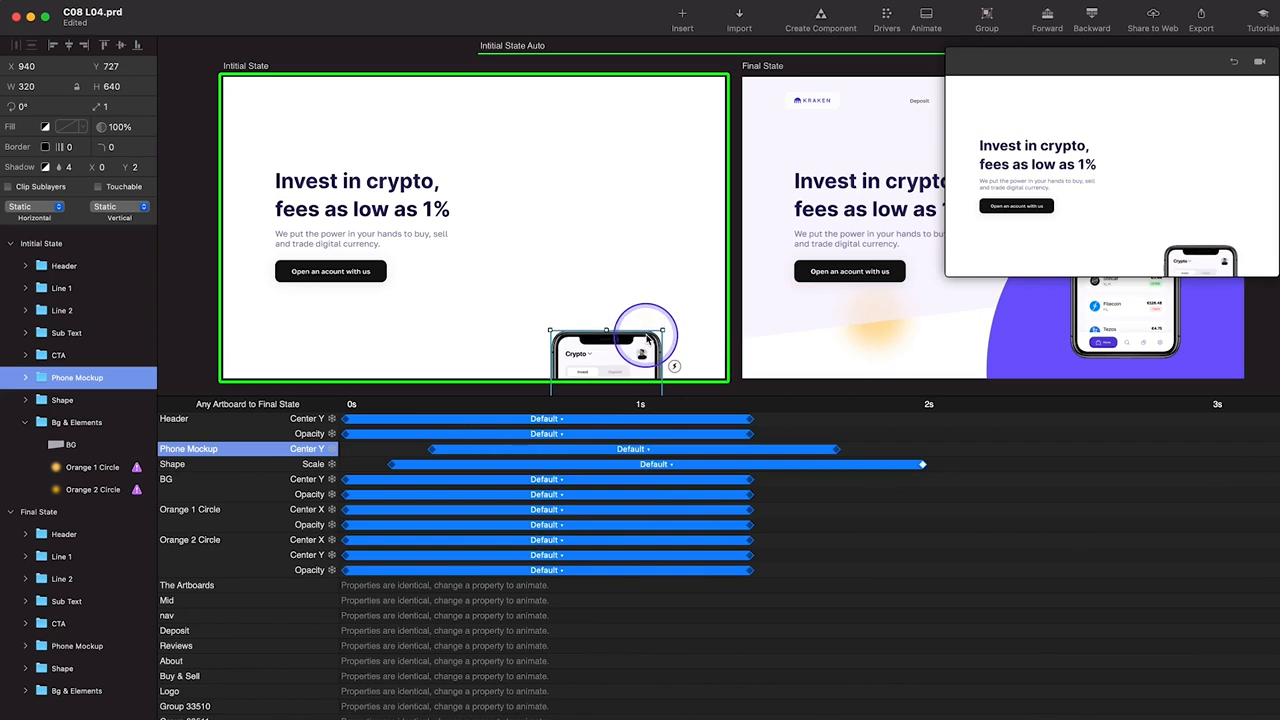
key("shift+Down")
key("shift+Down")
key("shift+Down")
key("shift+Down")
key("shift+Down")
key("shift+Down")
key("shift+Down")
key("shift+Down")
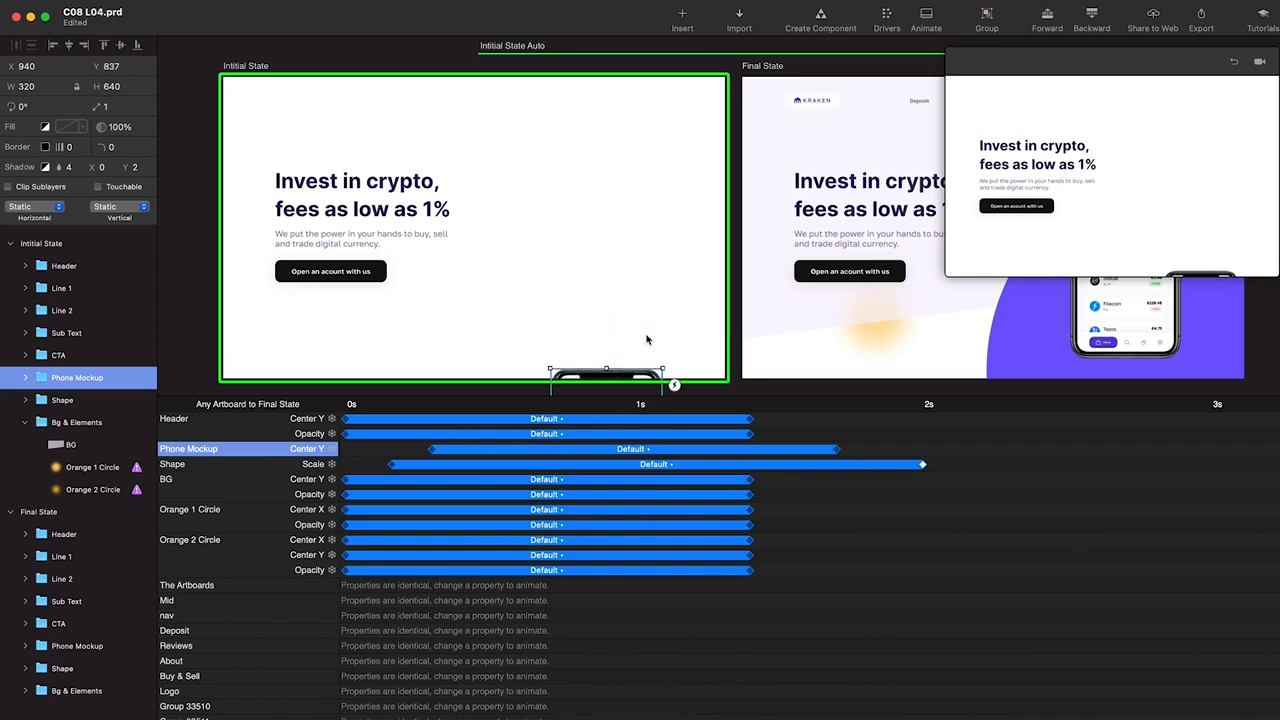
left_click(1234, 63)
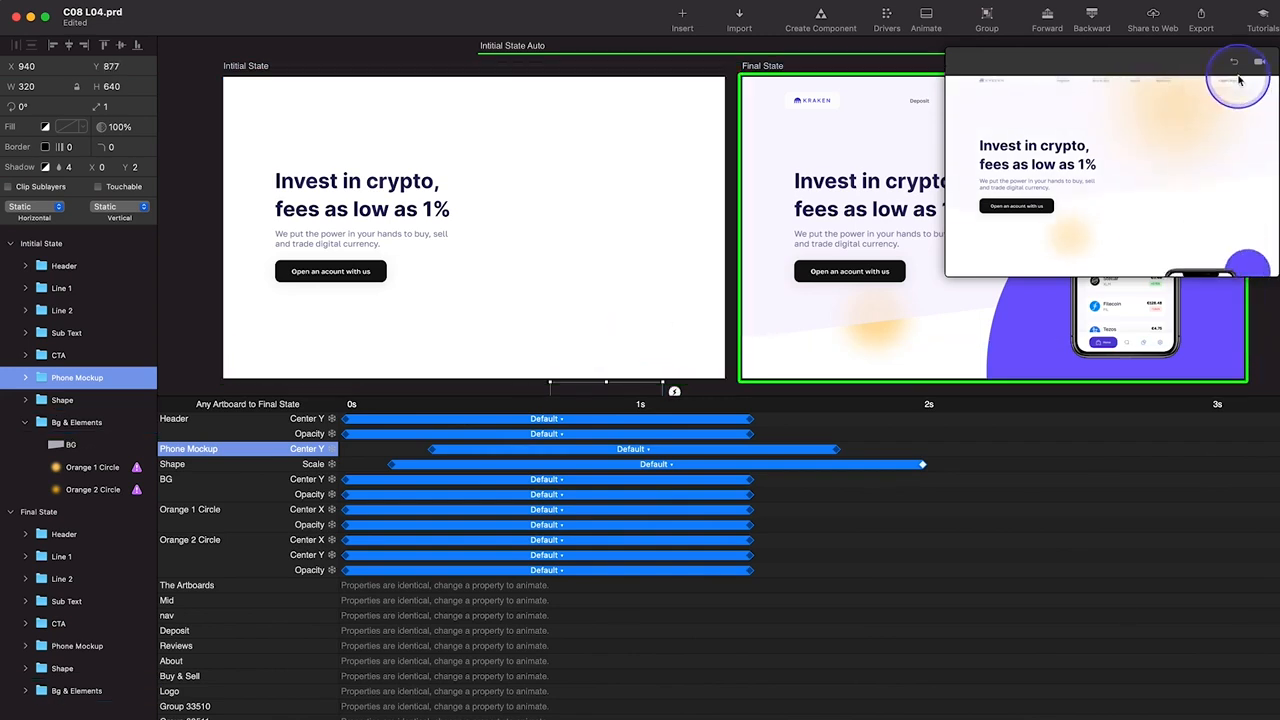
left_click(1234, 63)
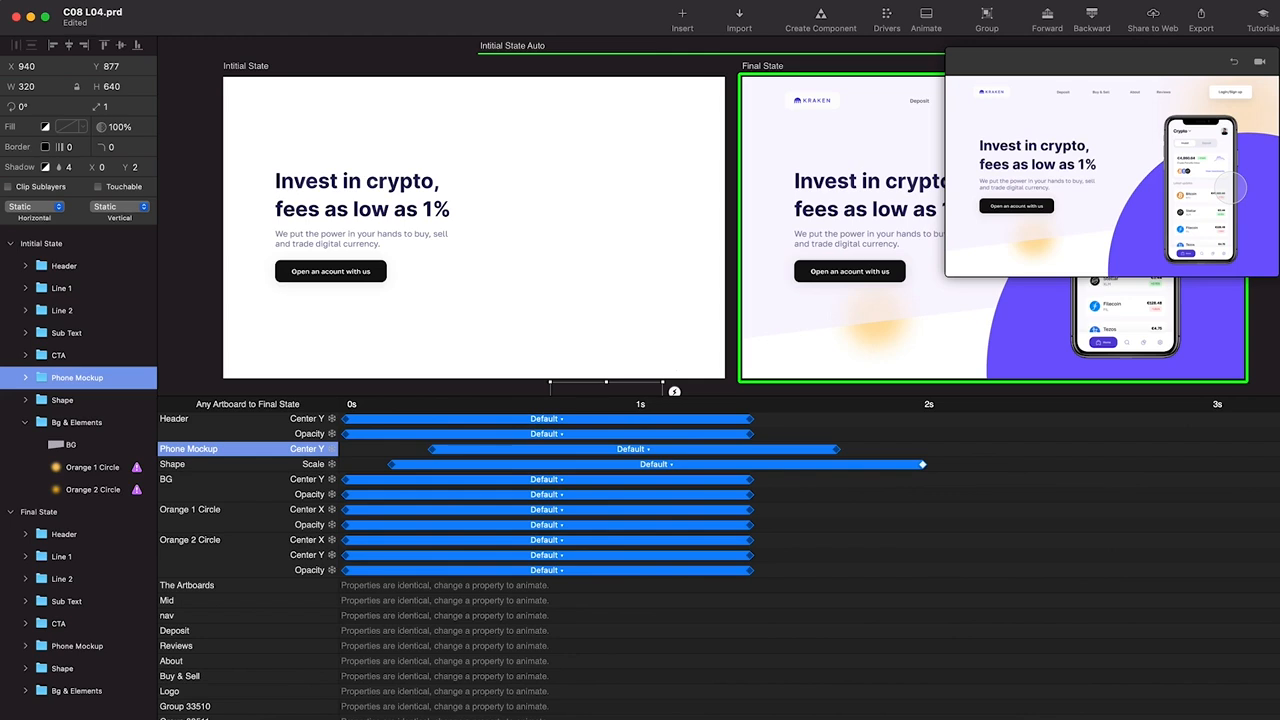
left_click(1233, 66)
left_click(1236, 65)
left_click(1238, 65)
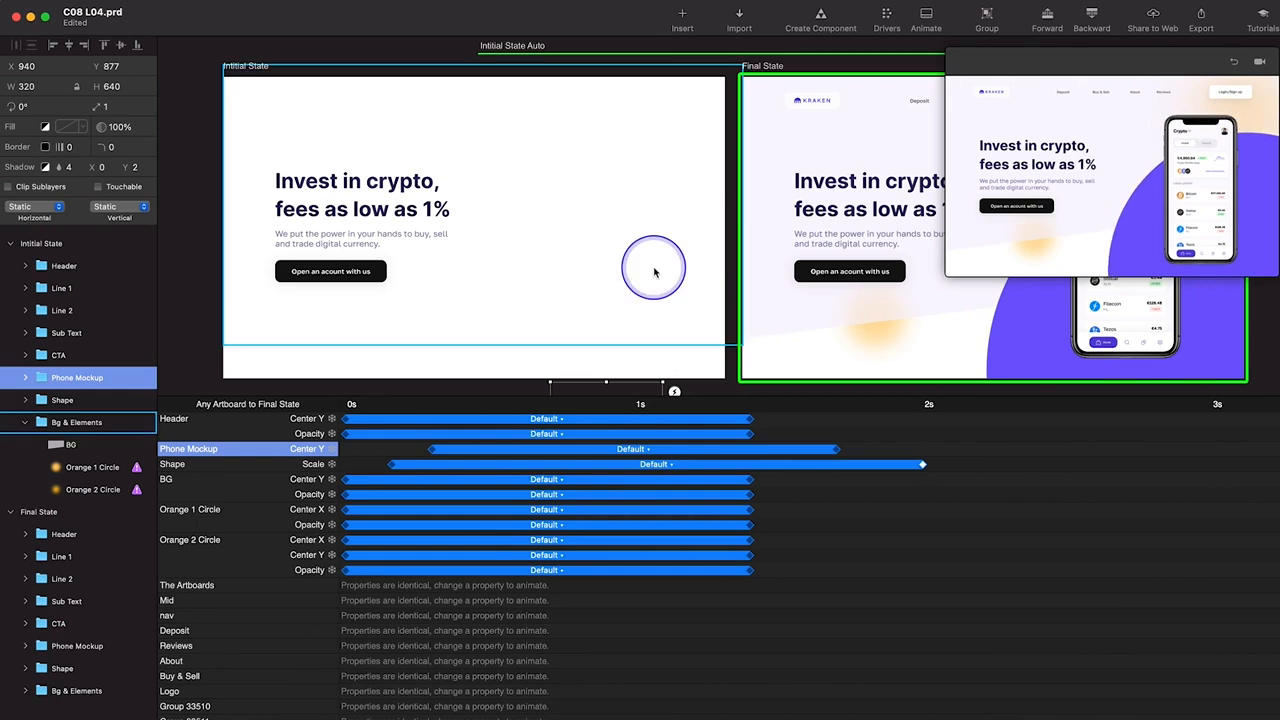
Close the animation timeline and shrink the preview window to free up the canvas around the artboards
scroll(655, 272, "down", 2)
scroll(655, 272, "right", 2)
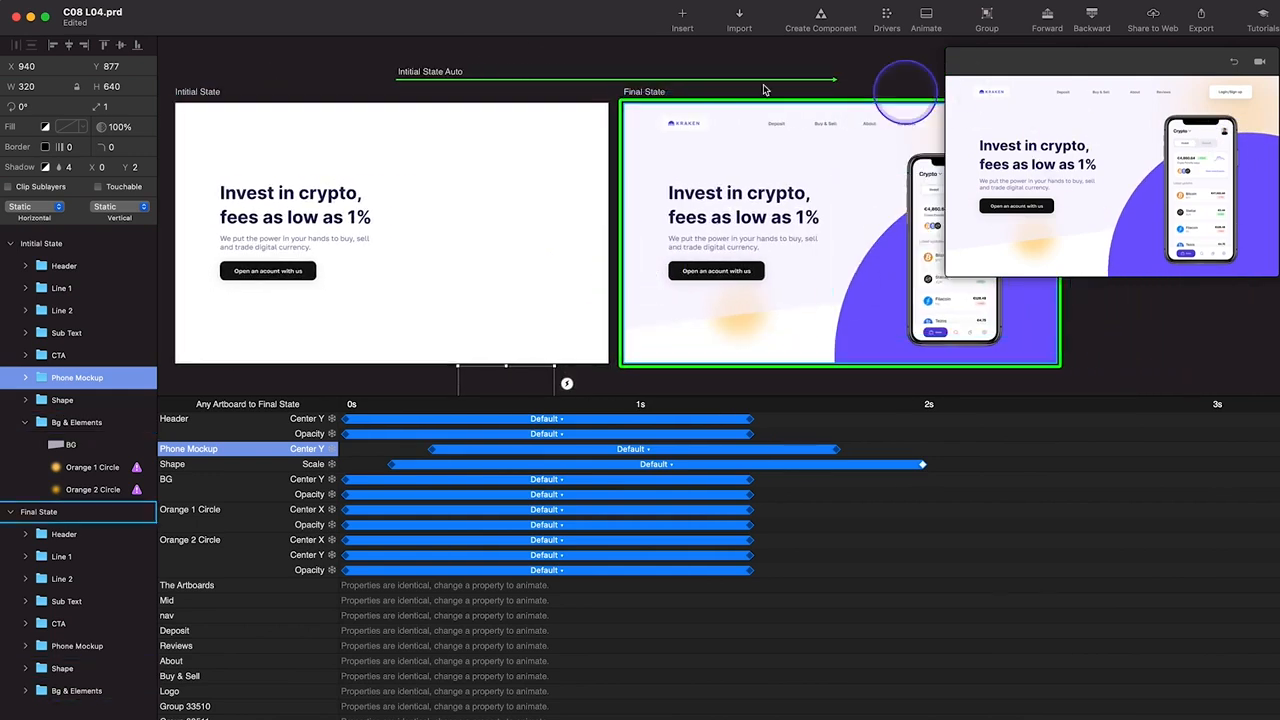
left_click(926, 20)
left_click(742, 271)
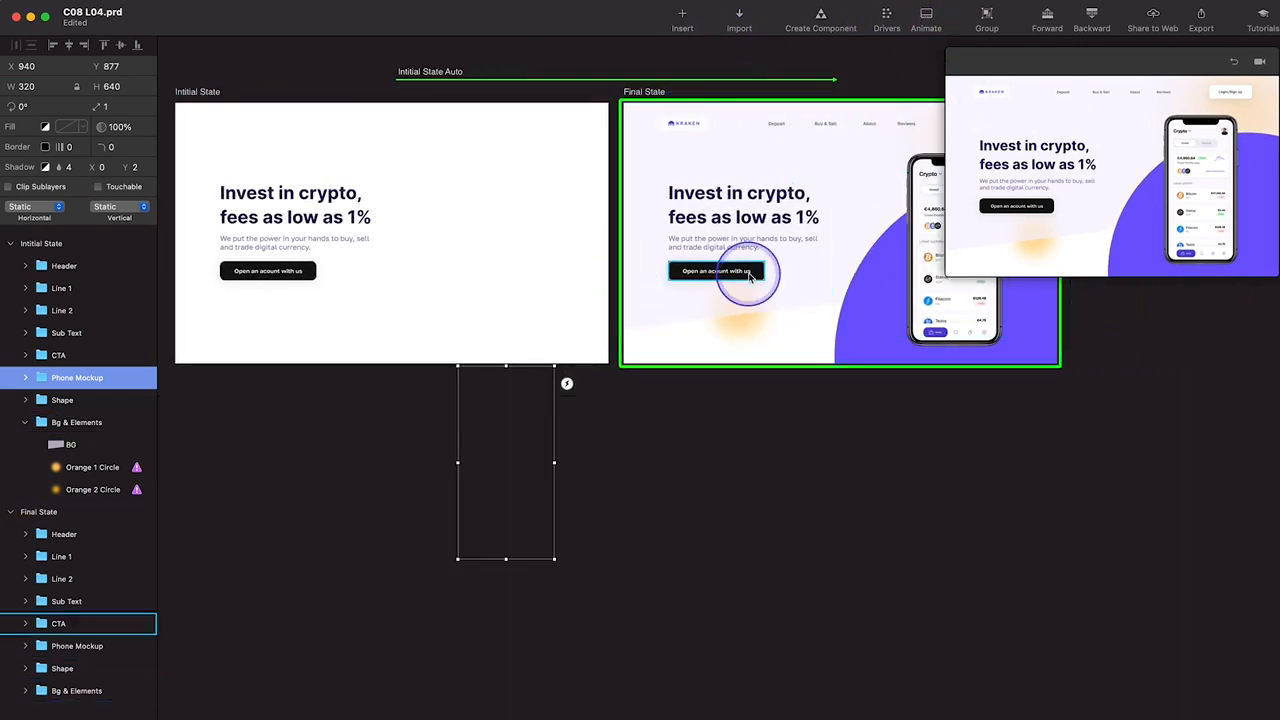
scroll(694, 309, "up", 3)
left_click(694, 309)
scroll(694, 318, "left", 4)
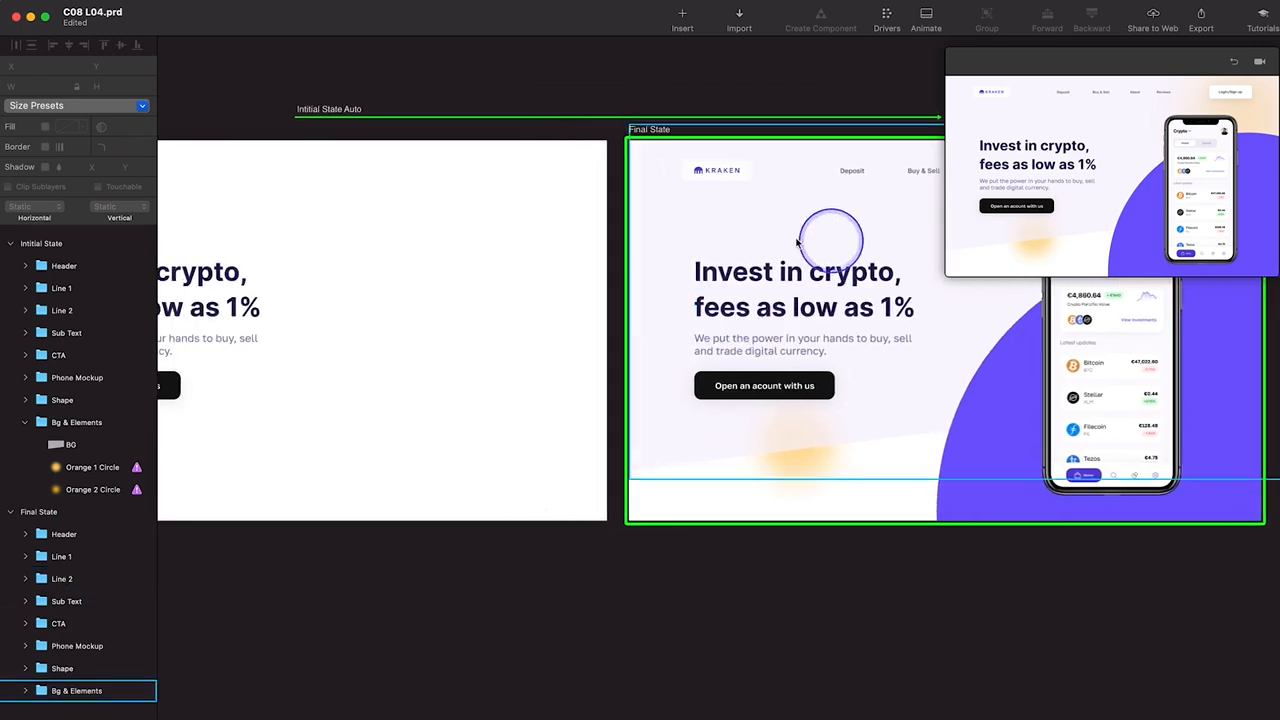
scroll(822, 308, "right", 2)
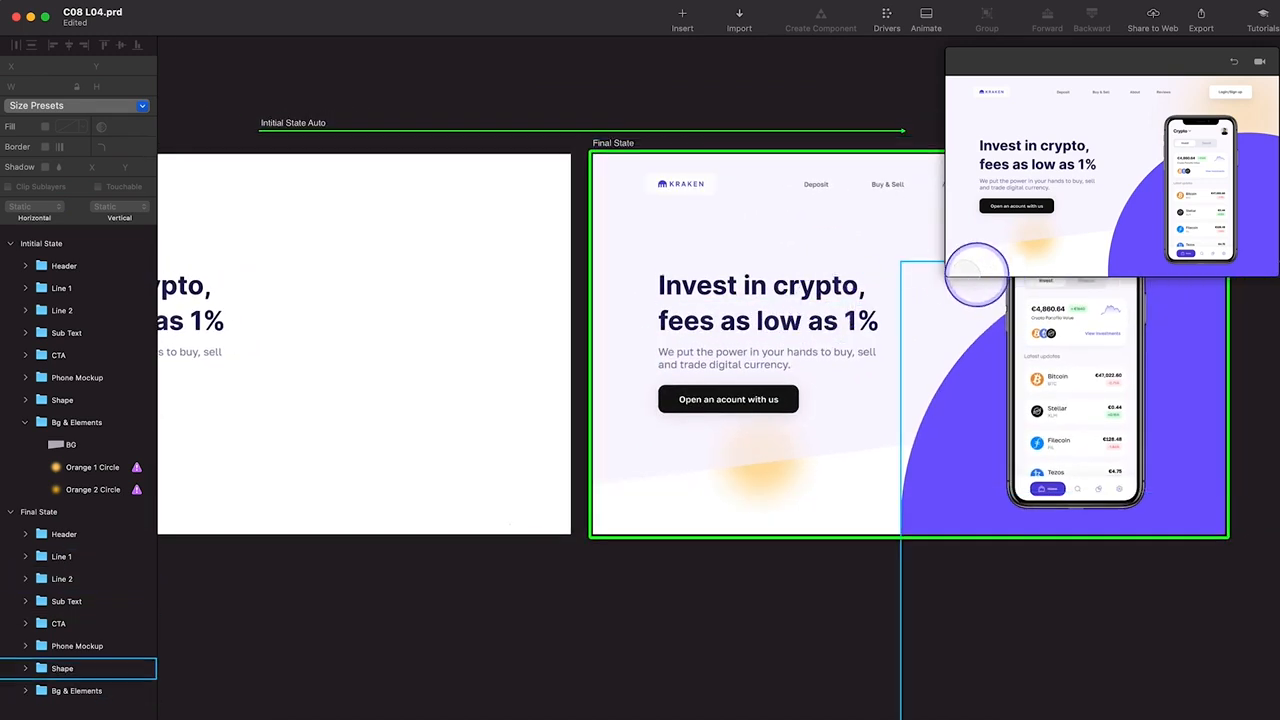
left_click_drag(947, 275, 1022, 187)
scroll(654, 371, "left", 10)
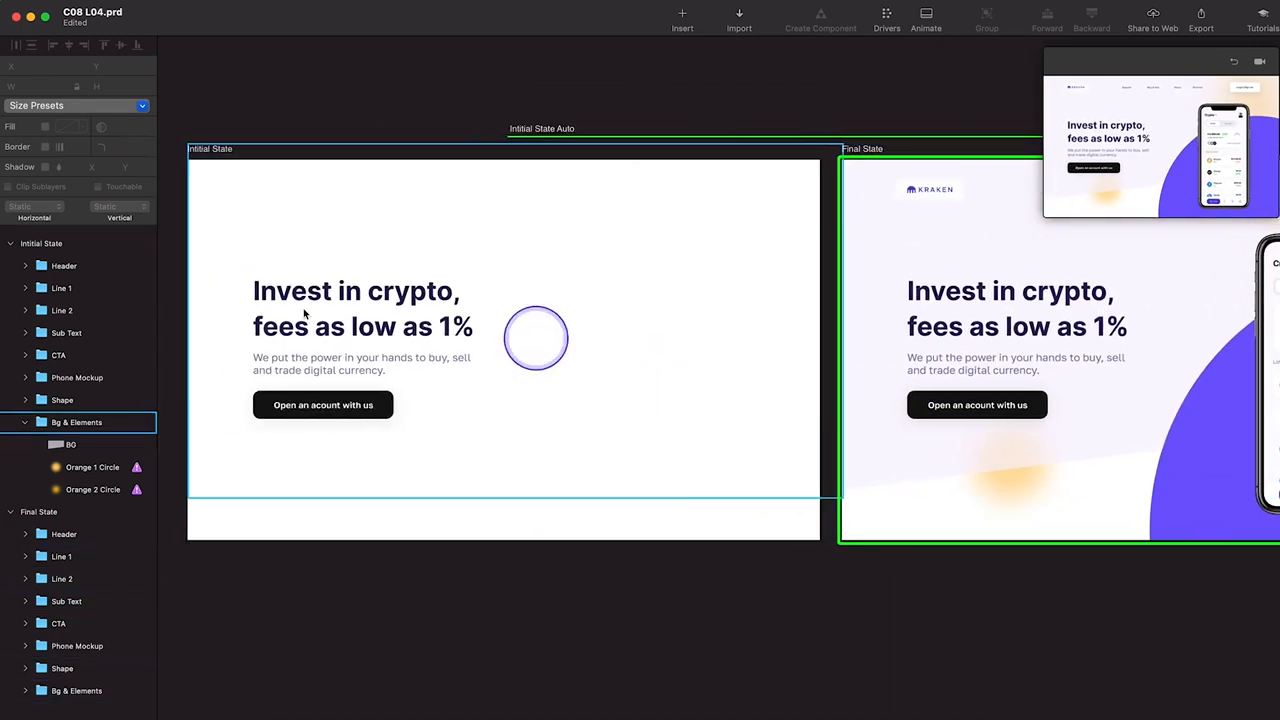
Turn on Clip Sublayers for the Sub Text, Line 2 and Line 1 groups in the Intitial State artboard
left_click(445, 290)
left_click(444, 296)
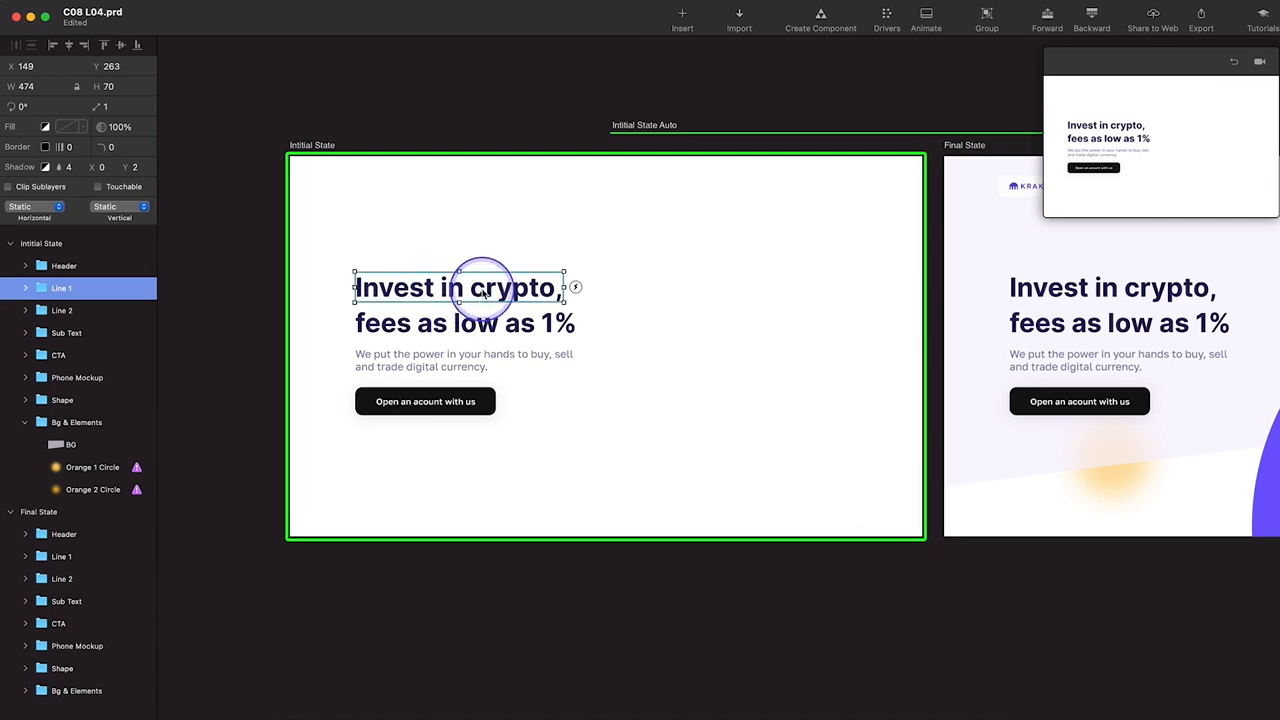
left_click(482, 318)
left_click(480, 357)
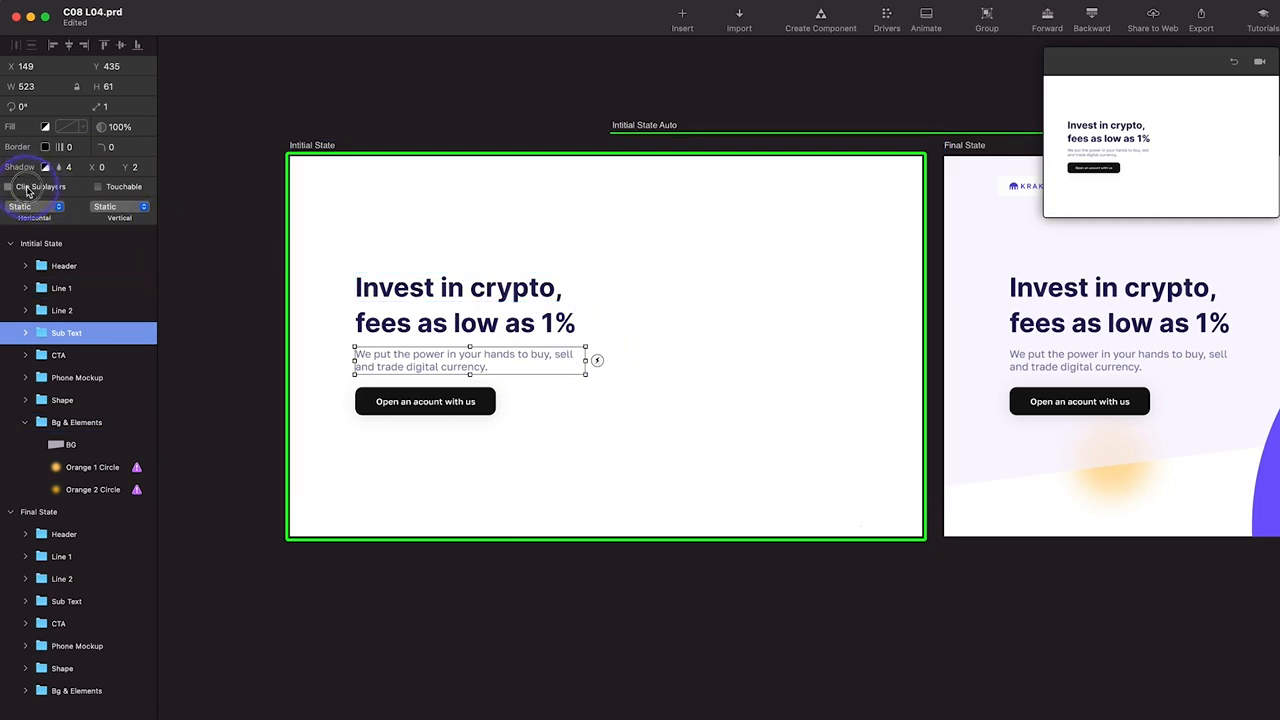
left_click(395, 328)
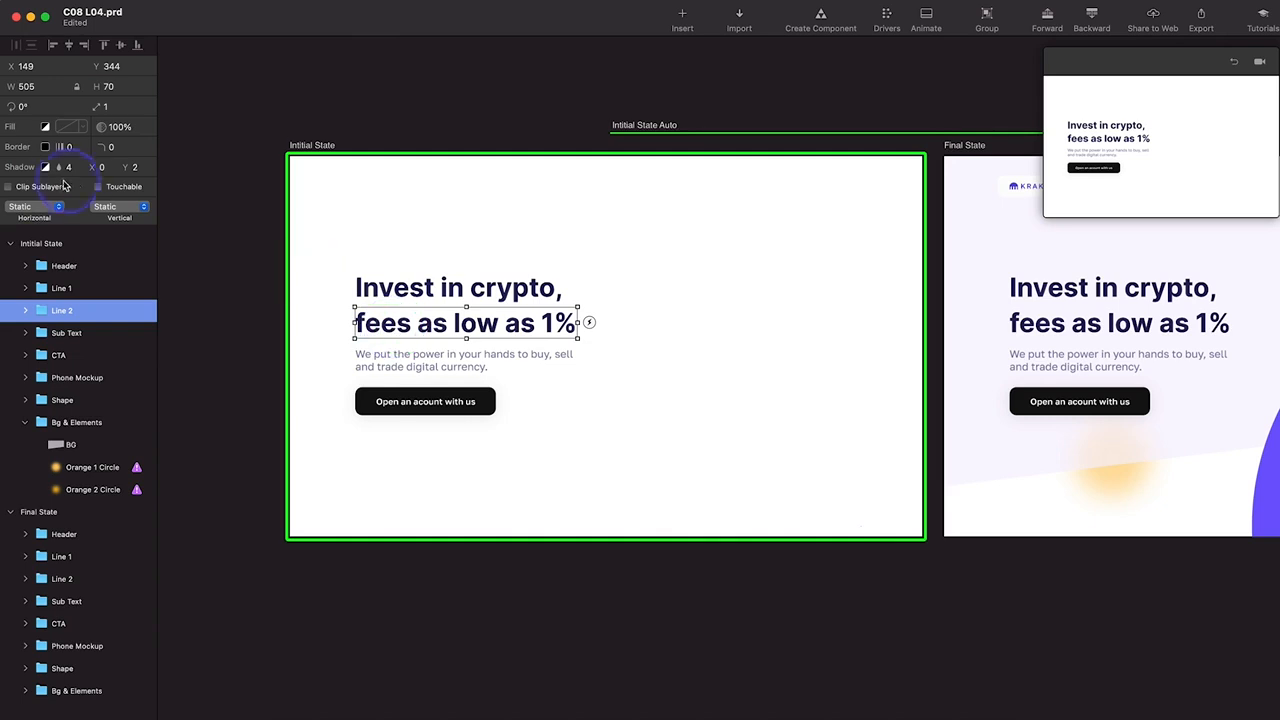
left_click(372, 289)
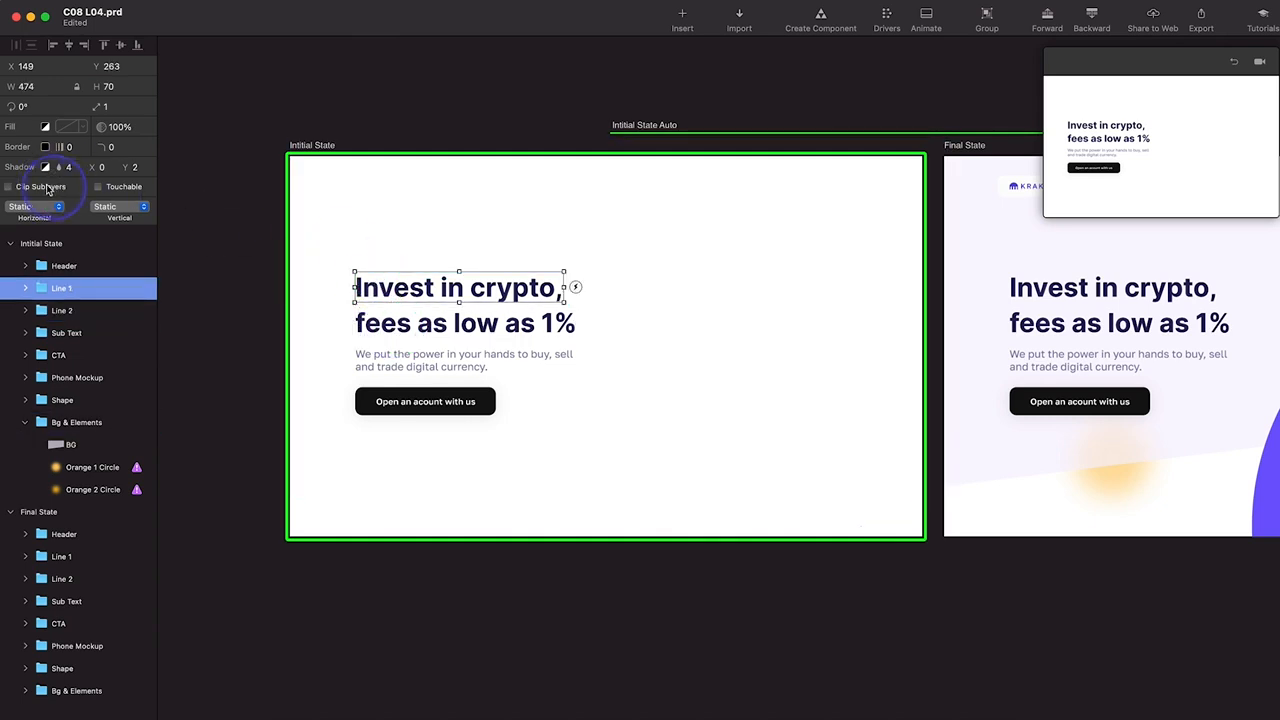
Turn on Clip Sublayers for the Line 1, Line 2 and Sub Text groups in the Final State artboard
scroll(506, 263, "right", 10)
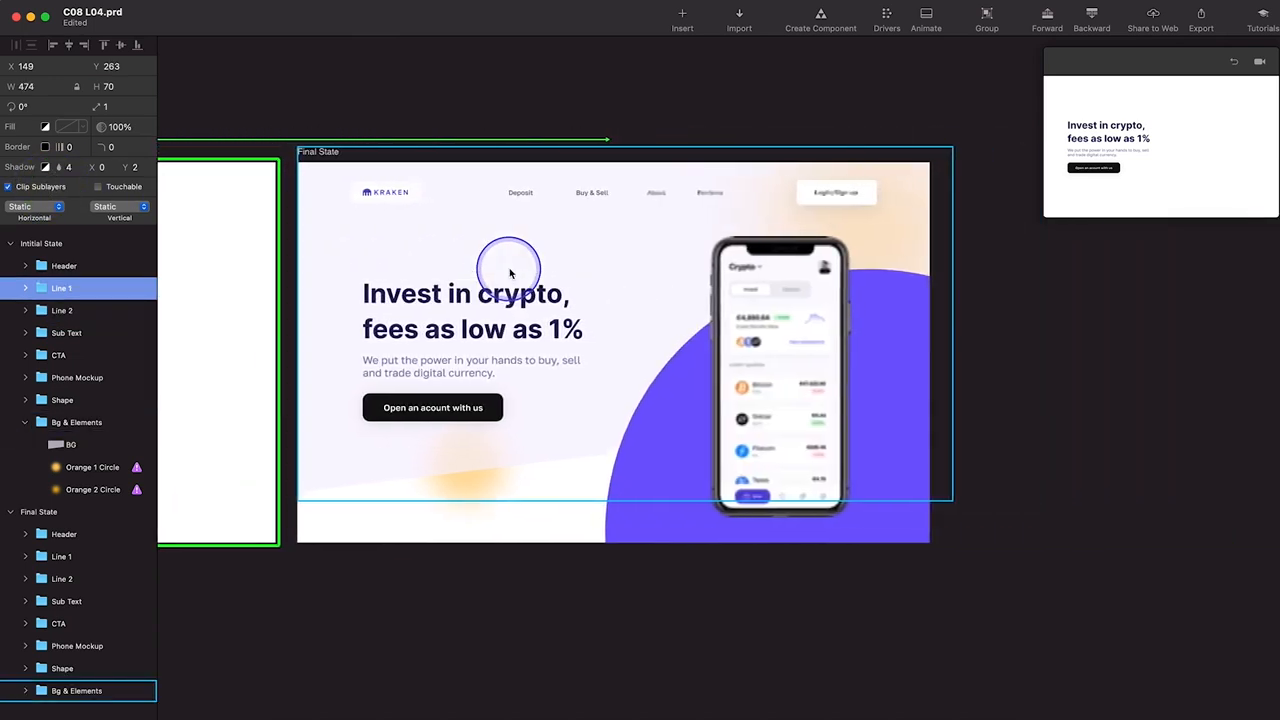
left_click(509, 302)
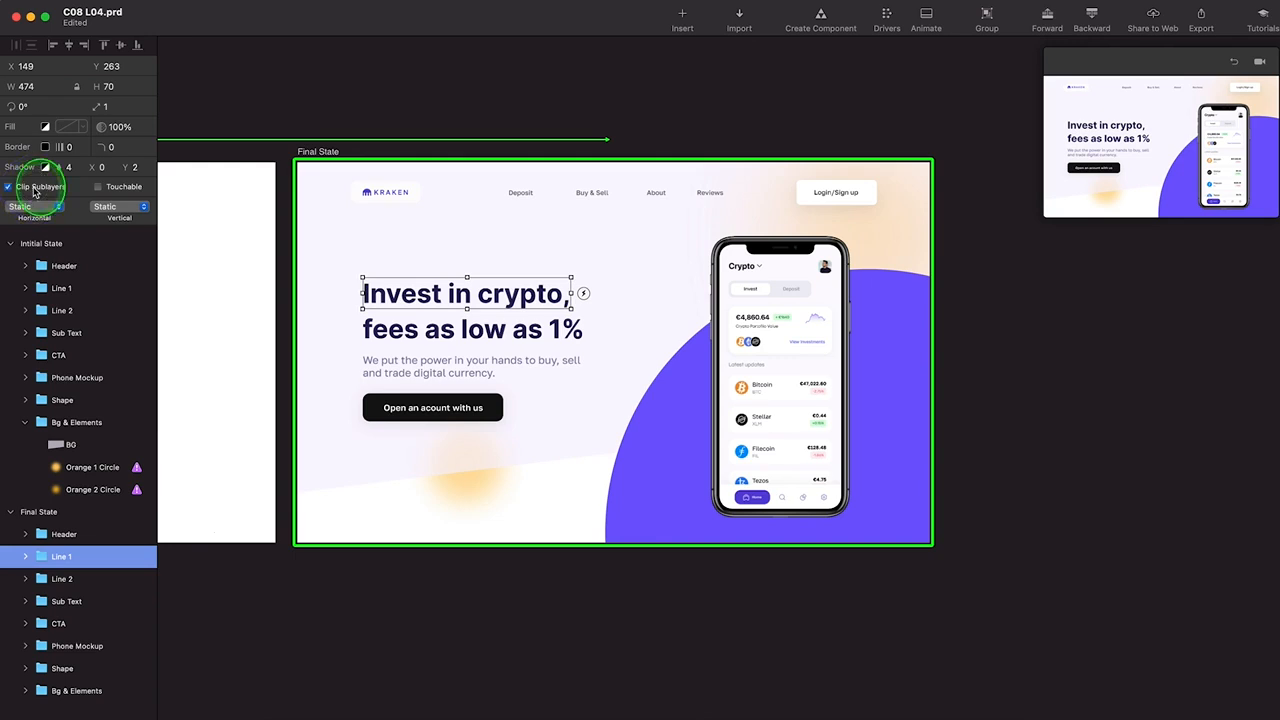
left_click(432, 337)
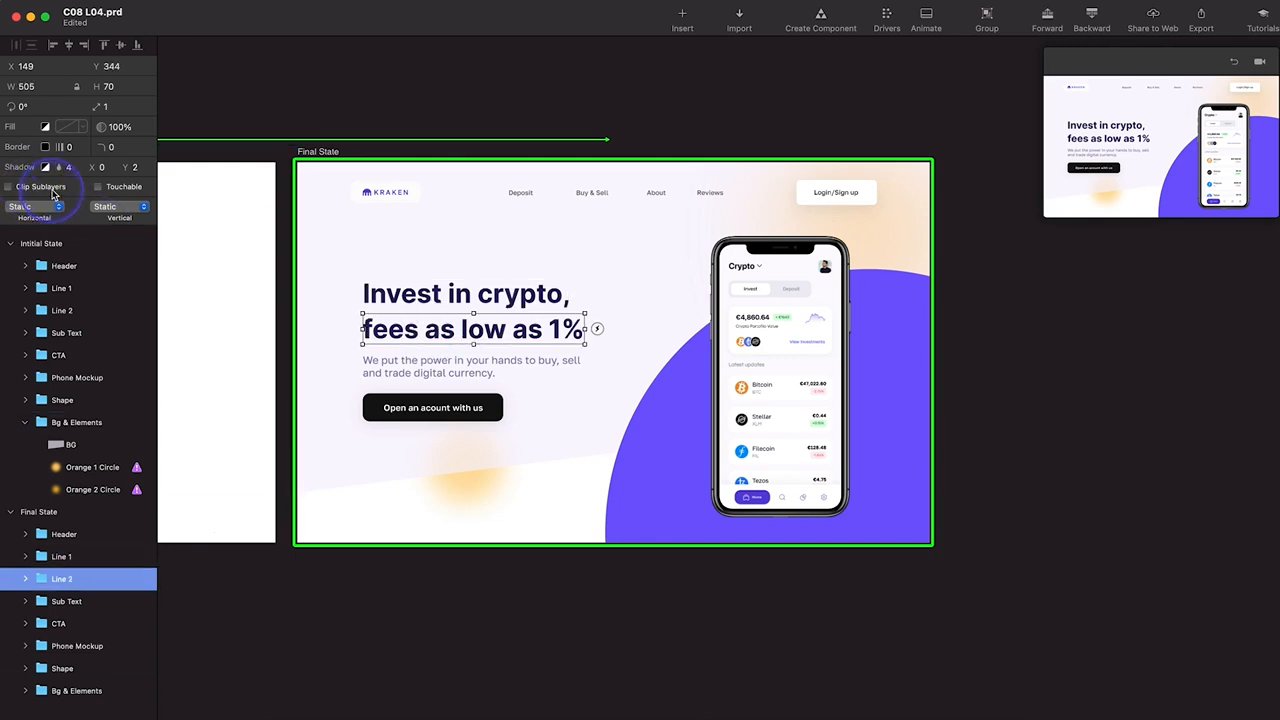
left_click(48, 188)
left_click(518, 372)
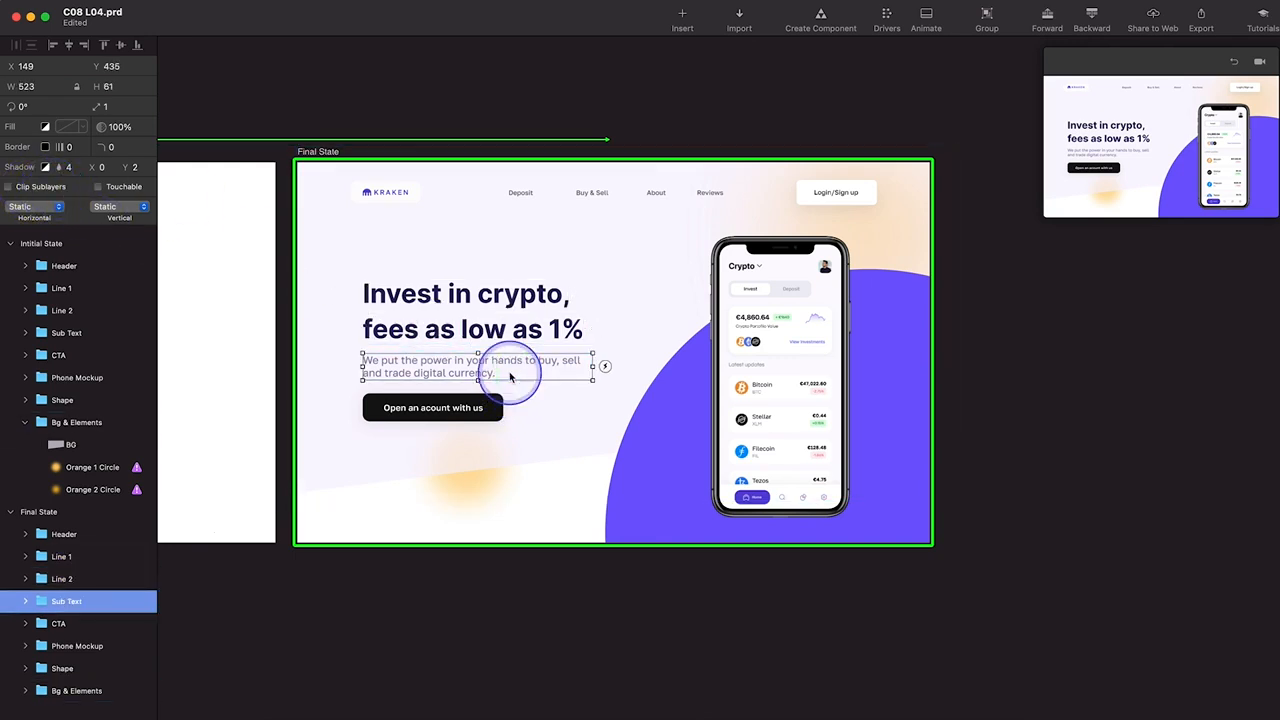
Move the "Invest in crypto," text inside the Intitial State's Line 1 group down to Y 70,87
scroll(386, 316, "left", 10)
left_click(543, 289)
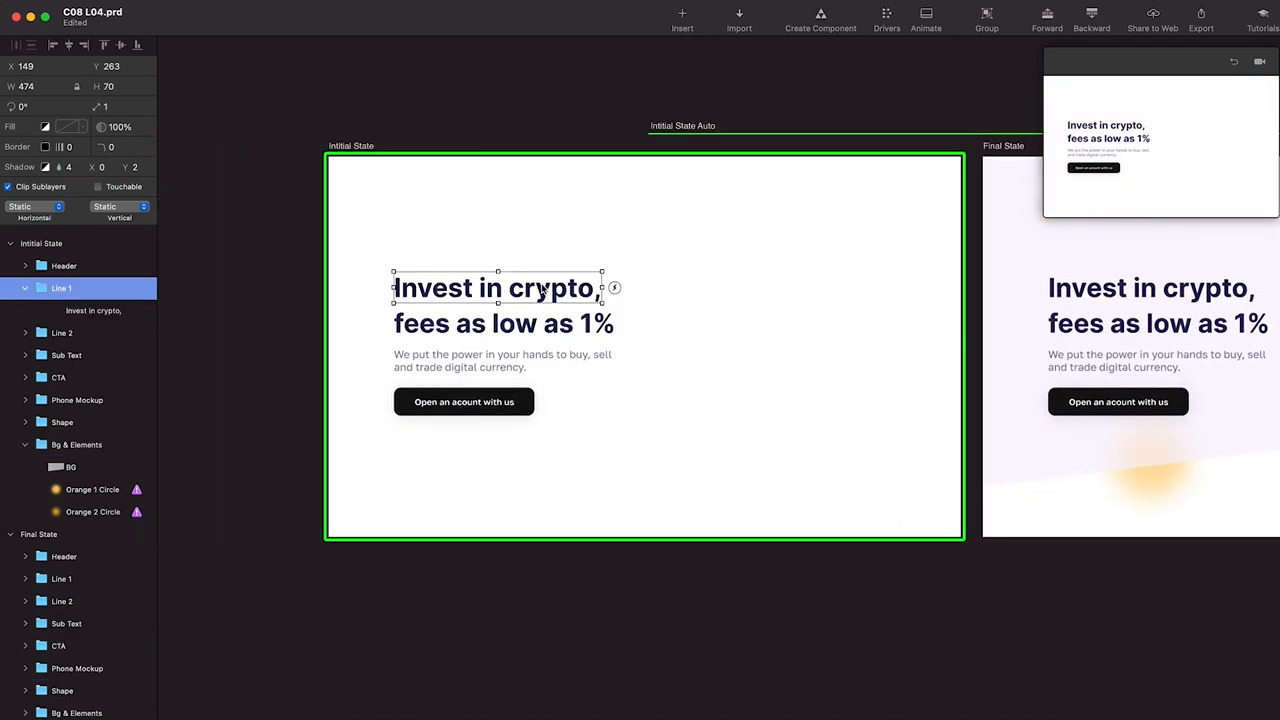
left_click(552, 289)
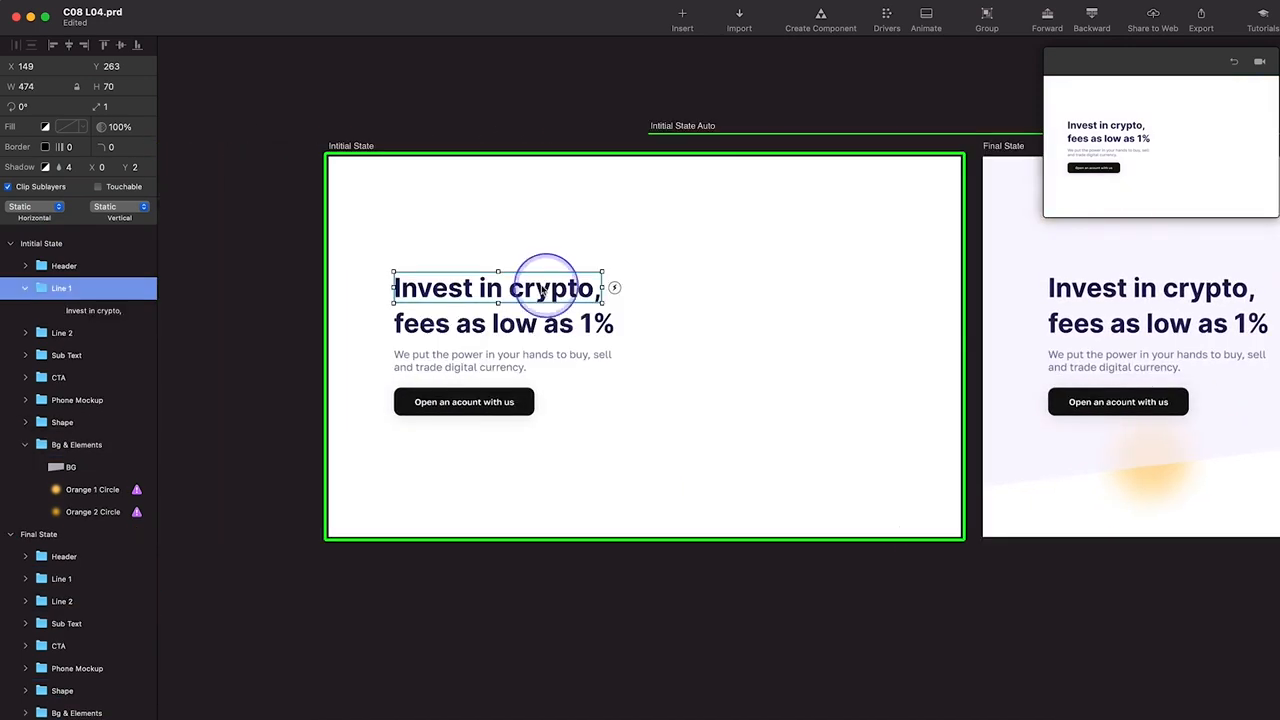
left_click(108, 311)
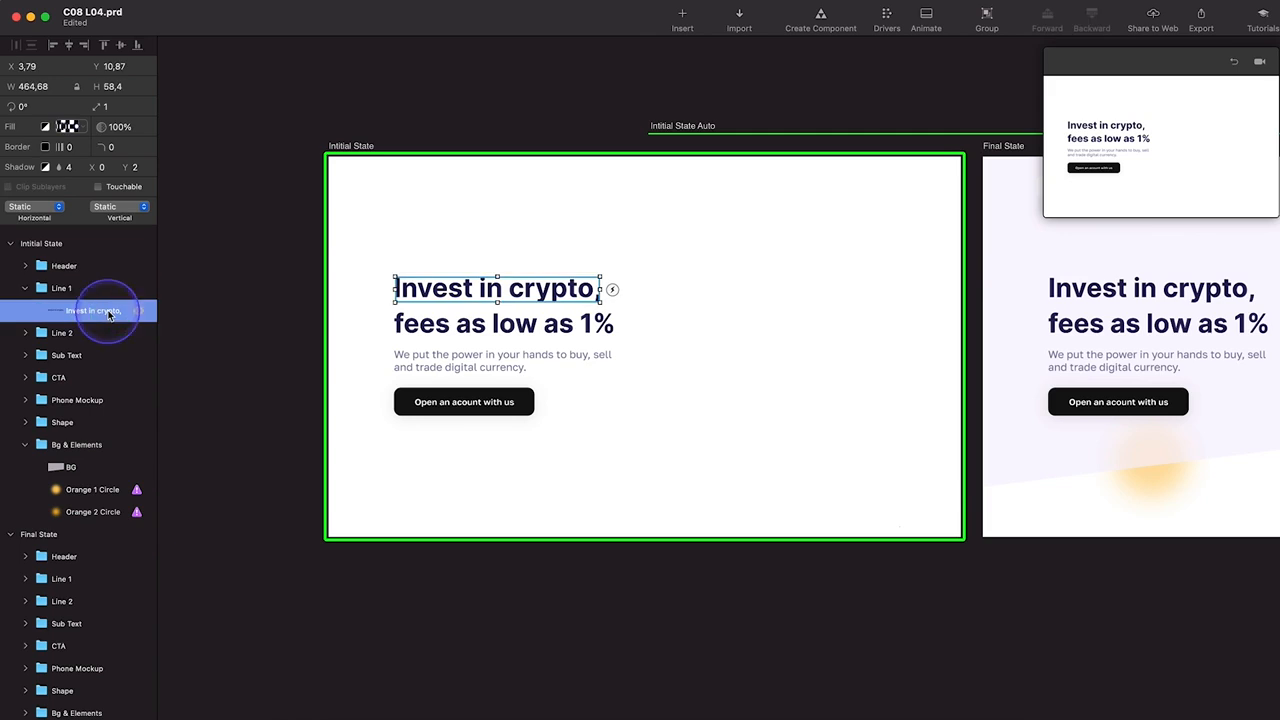
key("shift+Down")
key("shift+Down")
key("shift+Down")
key("shift+Down")
key("shift+Down")
key("shift+Down")
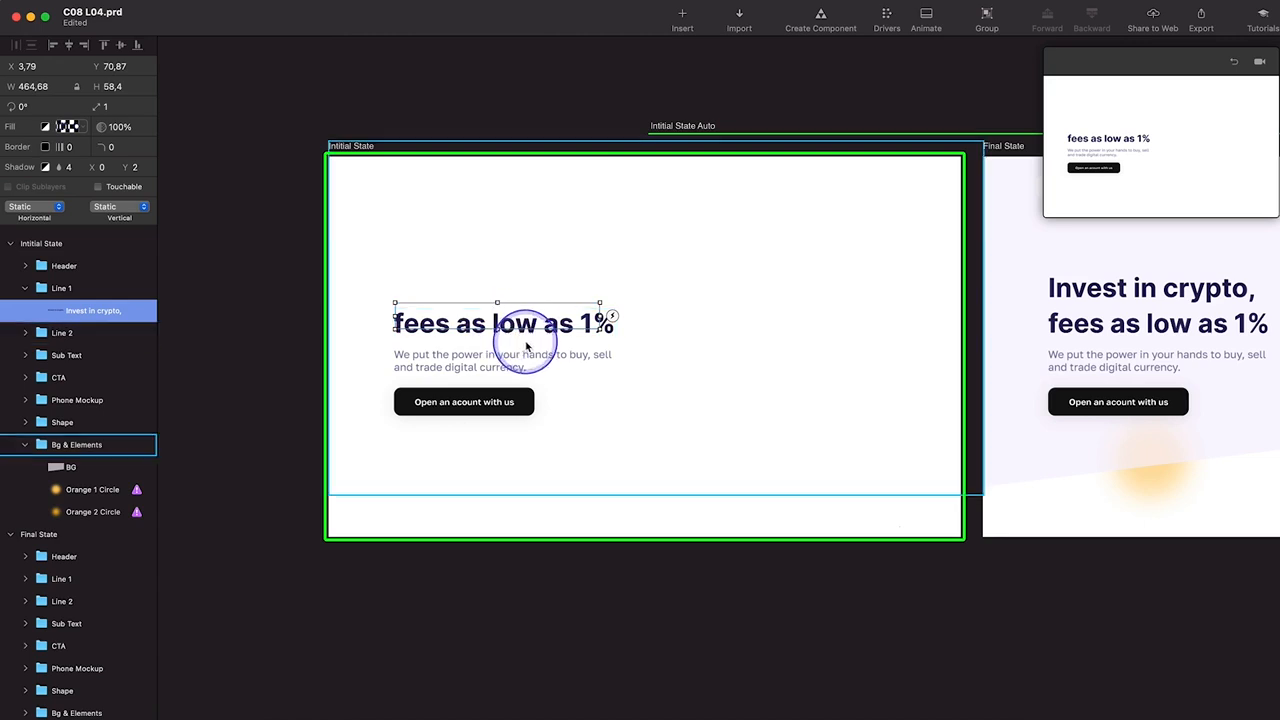
Move the "fees as low as 1%" text inside the Intitial State's Line 2 group down to Y 73,32
left_click(26, 334)
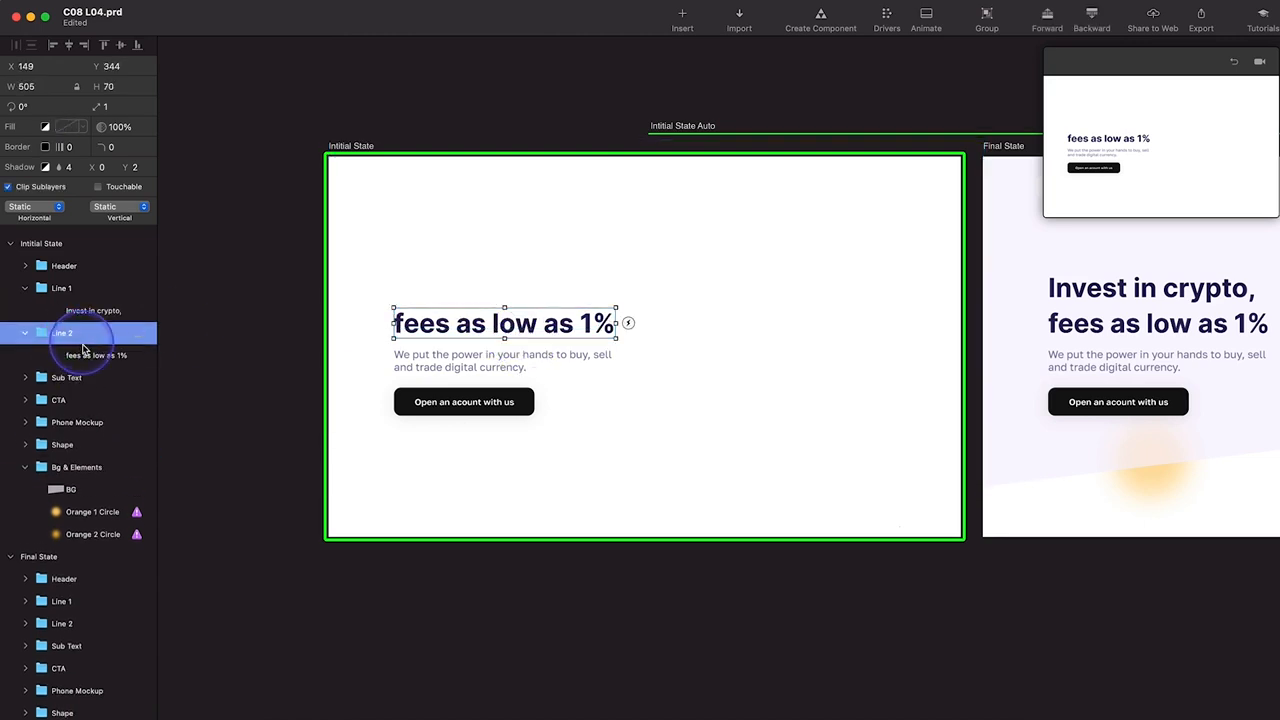
left_click(84, 355)
key("shift+Down")
key("shift+Down")
key("shift+Down")
key("shift+Down")
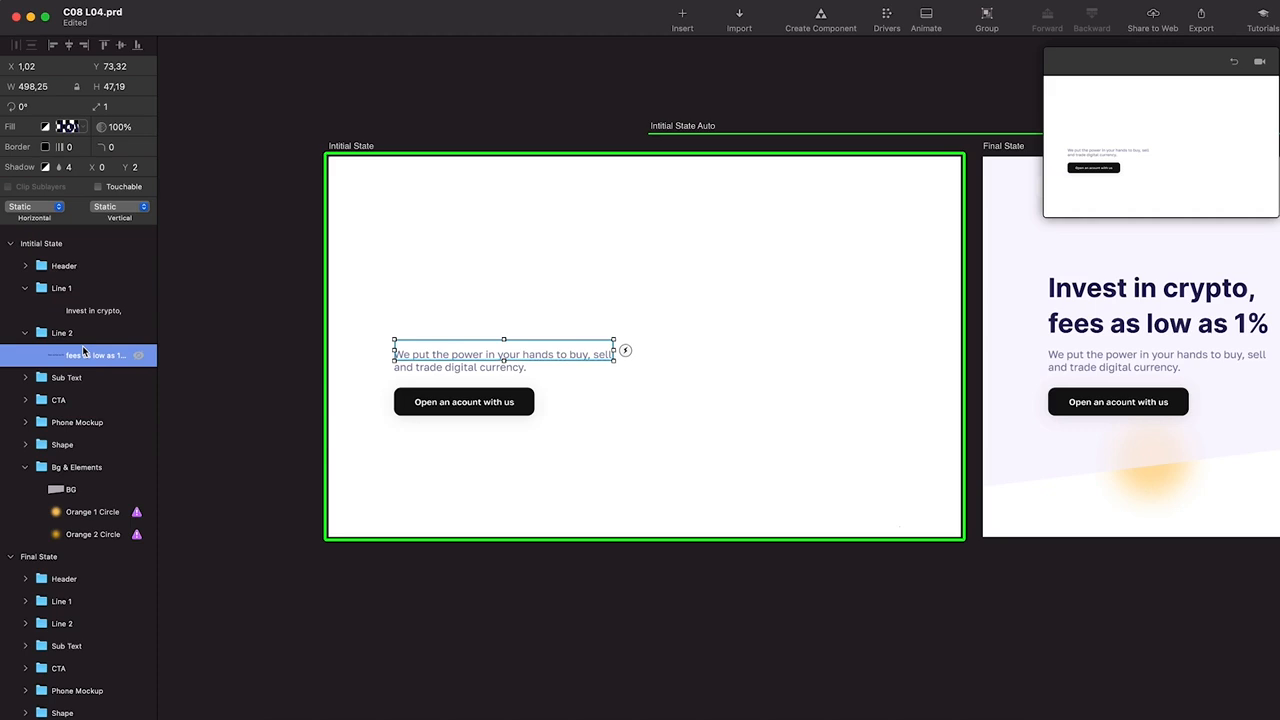
Move the paragraph inside the Intitial State's Sub Text group down to Y 66,72 and replay the transition in the preview
left_click(74, 336)
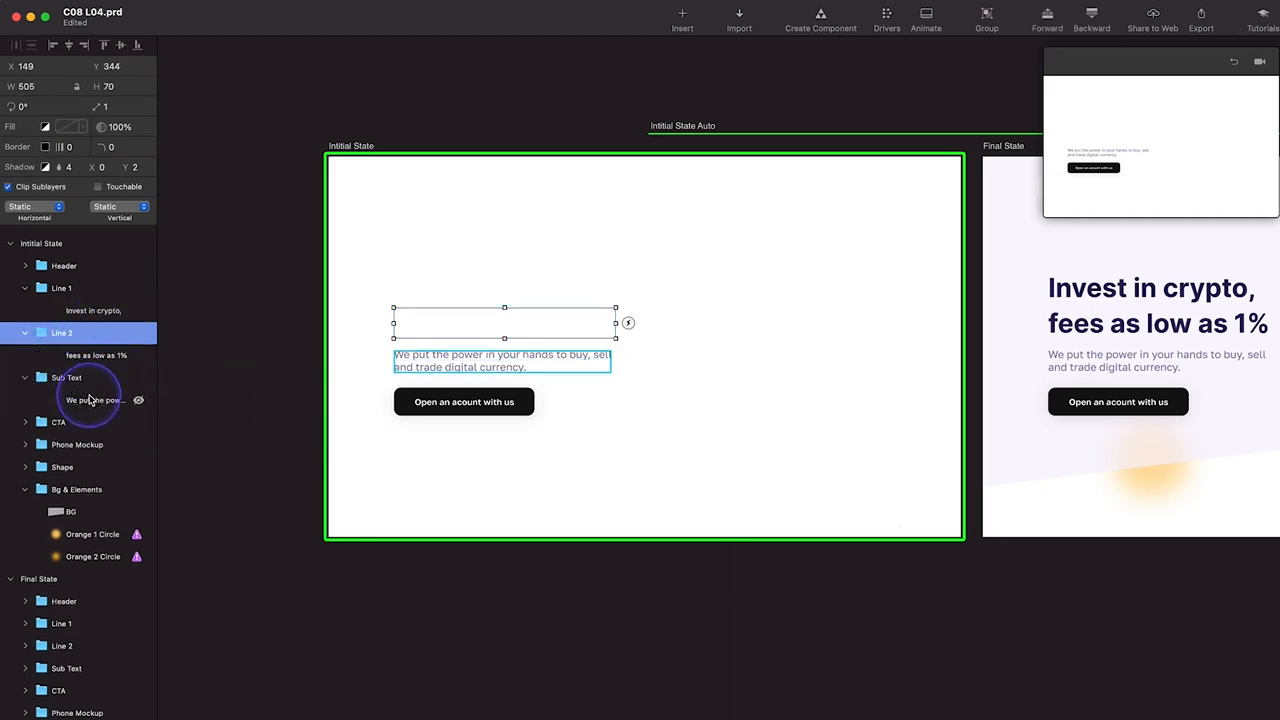
left_click(90, 400)
key("shift+Down")
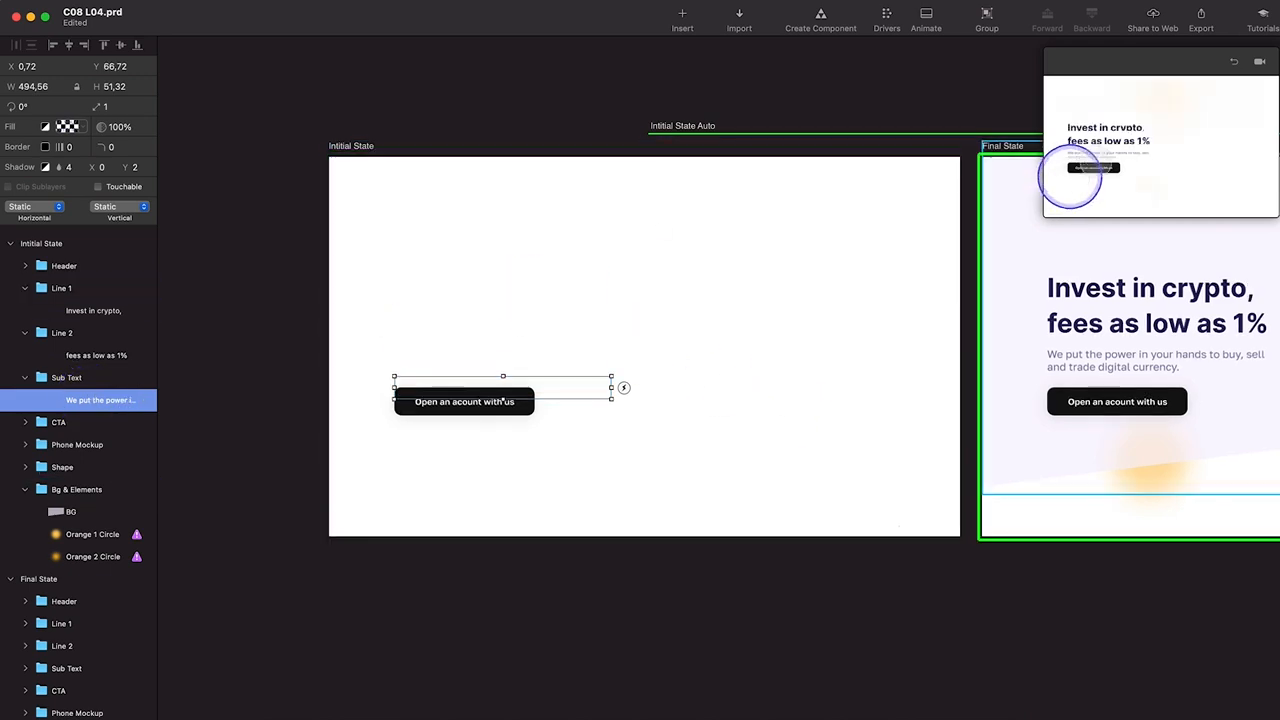
left_click(1234, 64)
left_click(1234, 64)
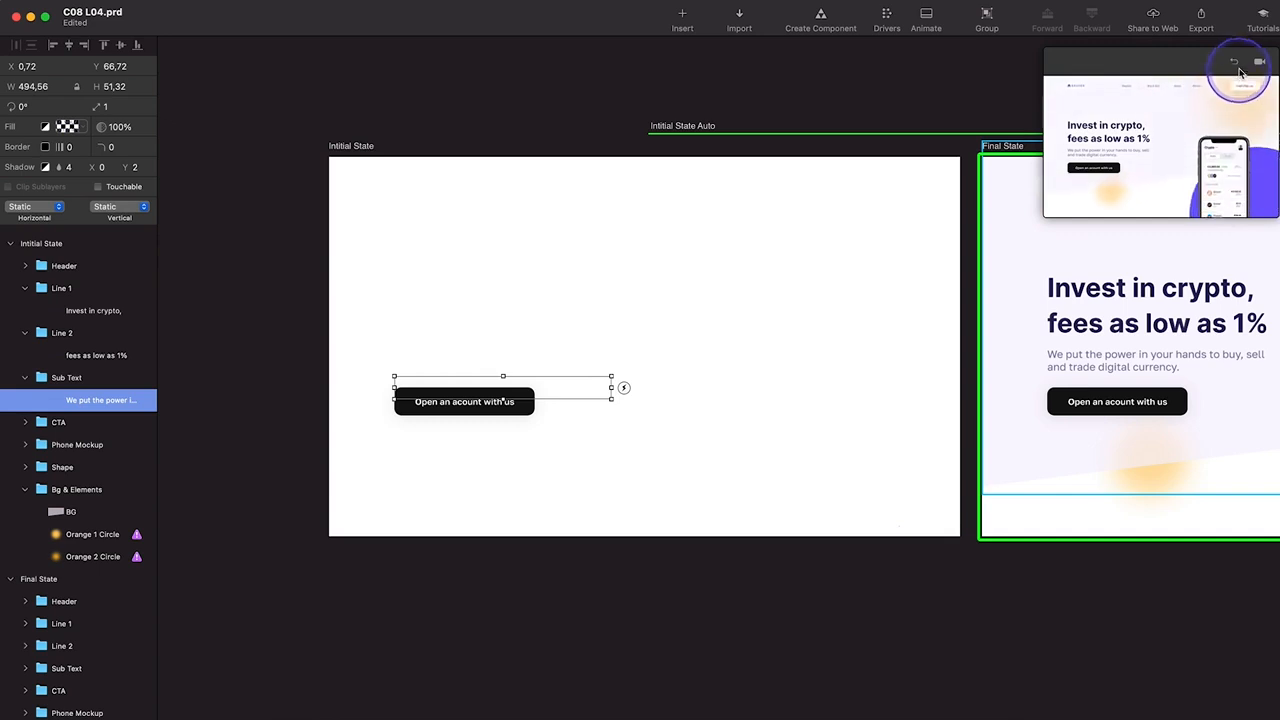
left_click(1234, 64)
Move the Intitial State's CTA group down to Y 576 and set its opacity to 0%
left_click(481, 410)
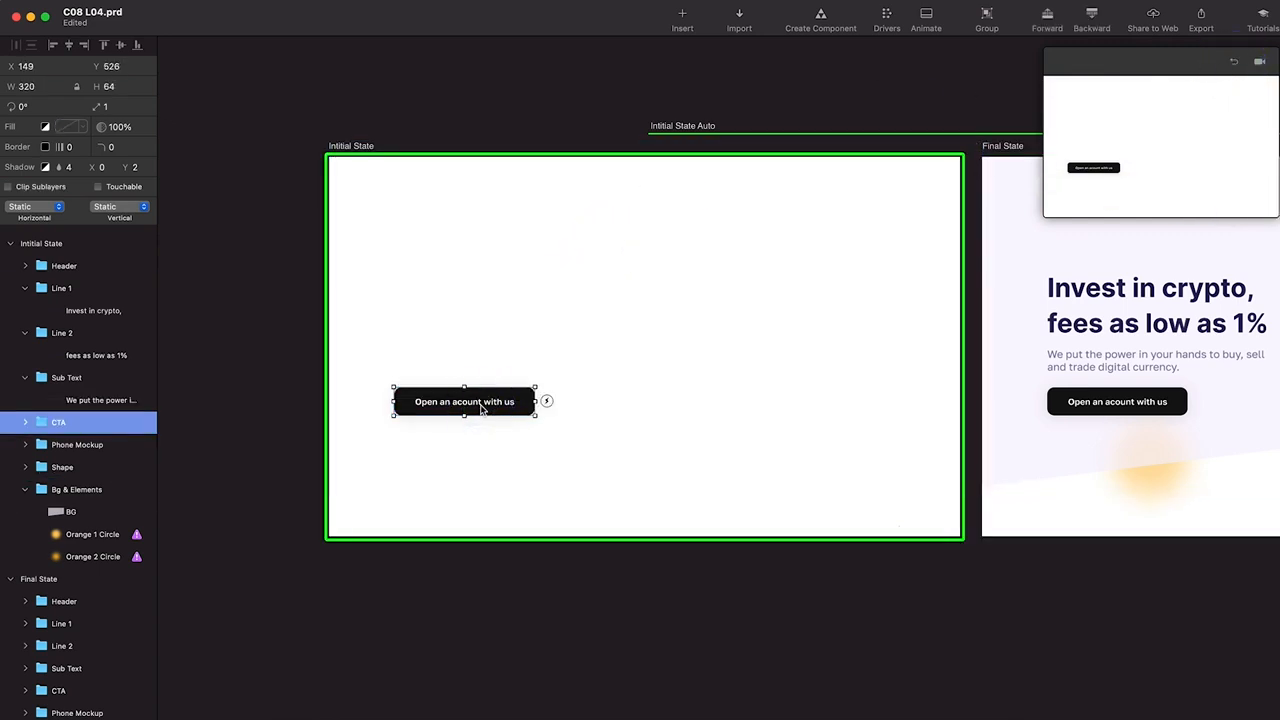
key("shift+Down")
key("shift+Down")
key("shift+Down")
key("shift+Down")
key("shift+Down")
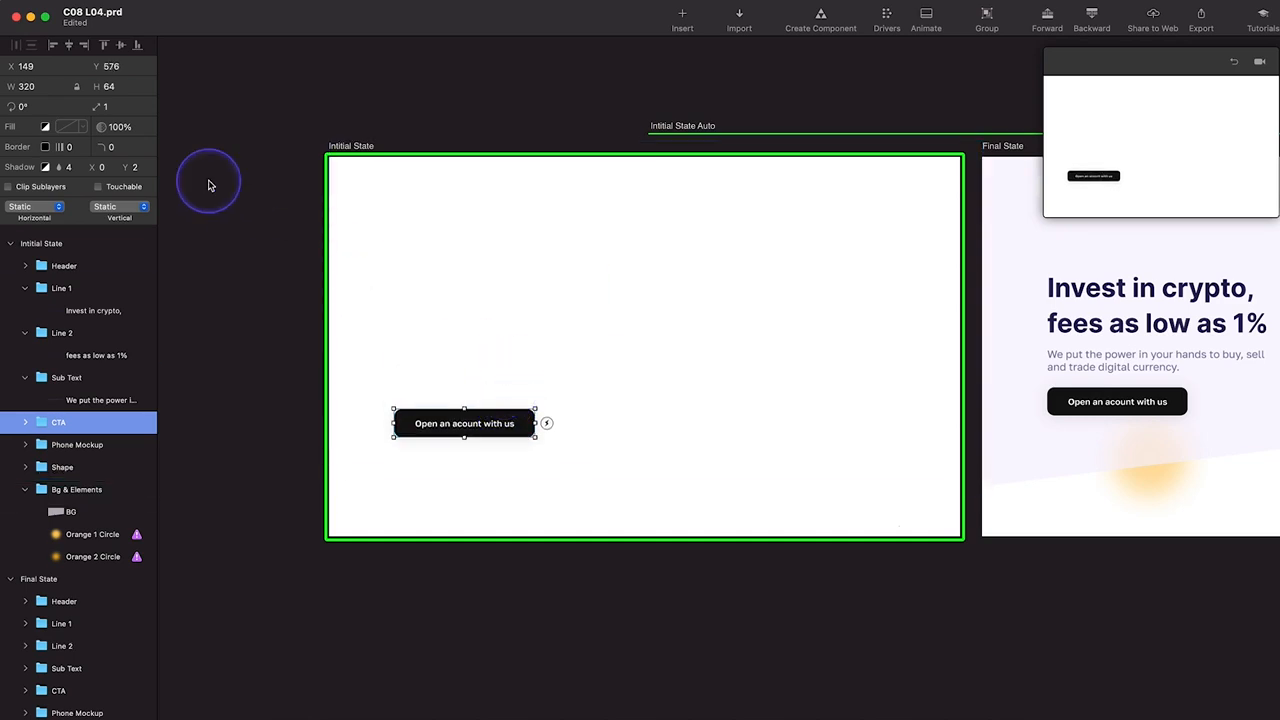
left_click_drag(112, 126, 20, 128)
Replay the transition in the preview several times to examine how the text lines and CTA animate in
left_click(1242, 108)
left_click(1235, 63)
left_click(1195, 126)
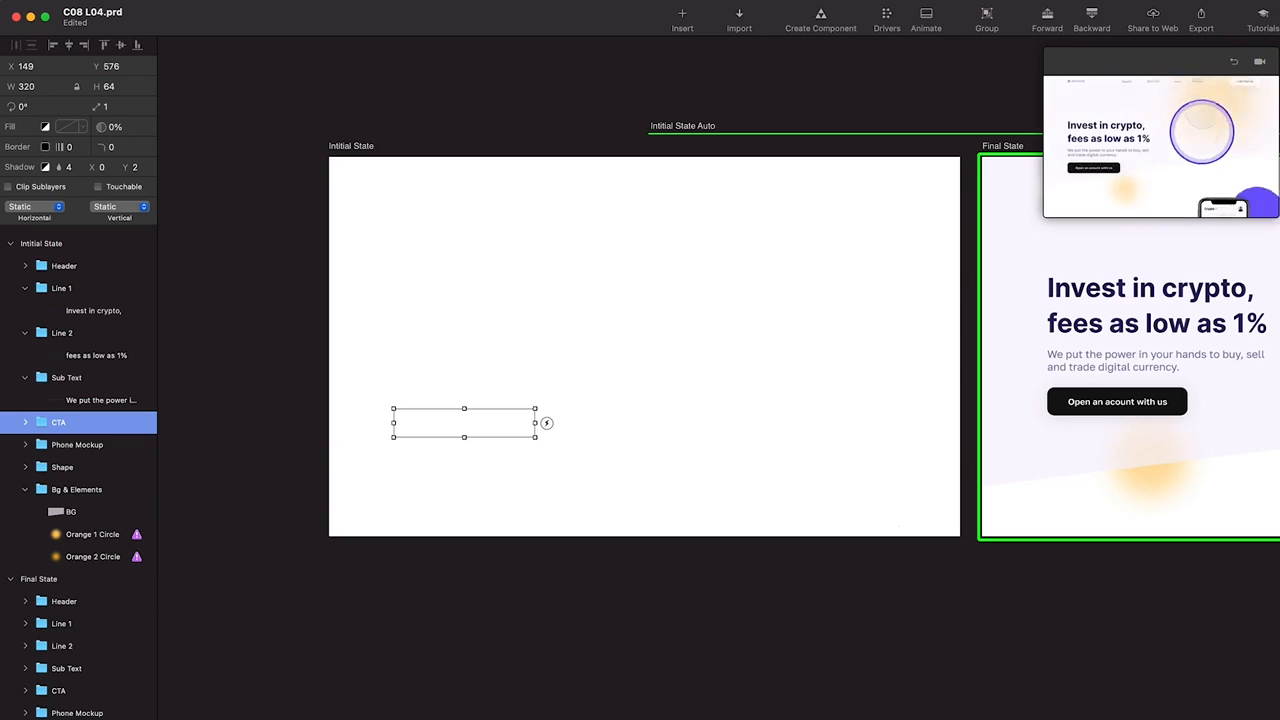
left_click(1233, 62)
left_click(1200, 120)
scroll(608, 222, "down", 2)
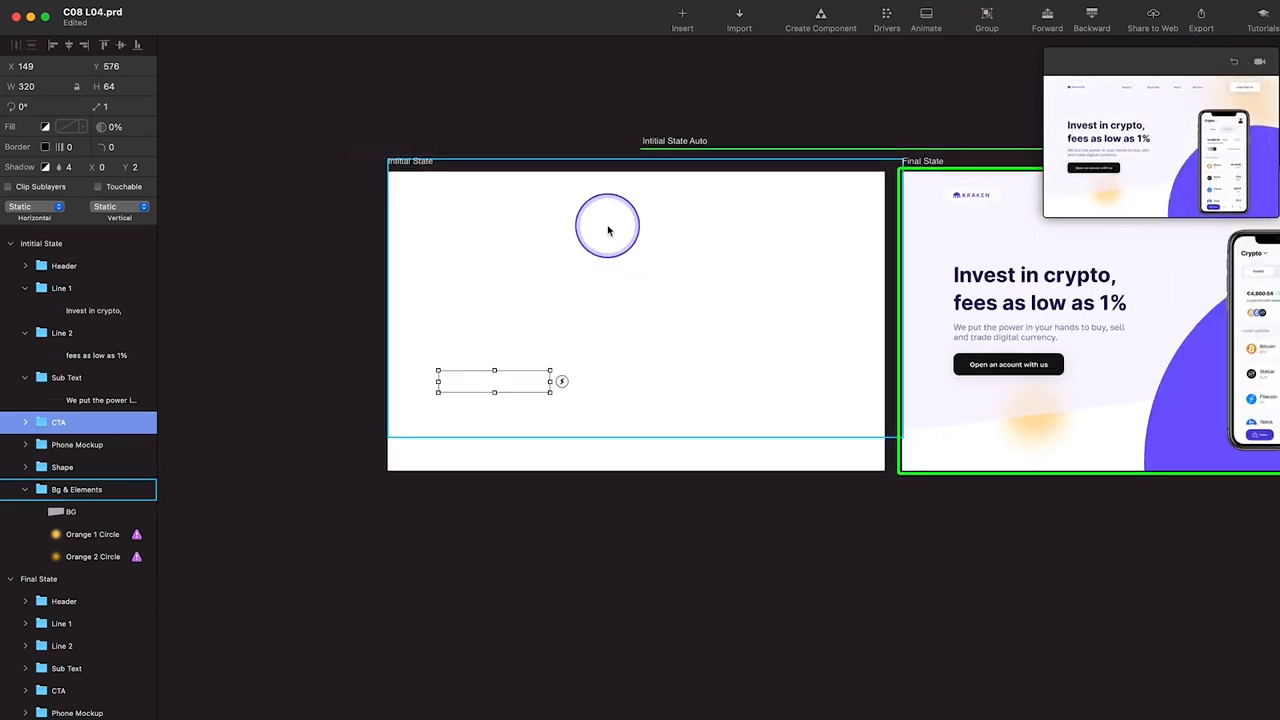
scroll(608, 217, "right", 5)
left_click(1233, 62)
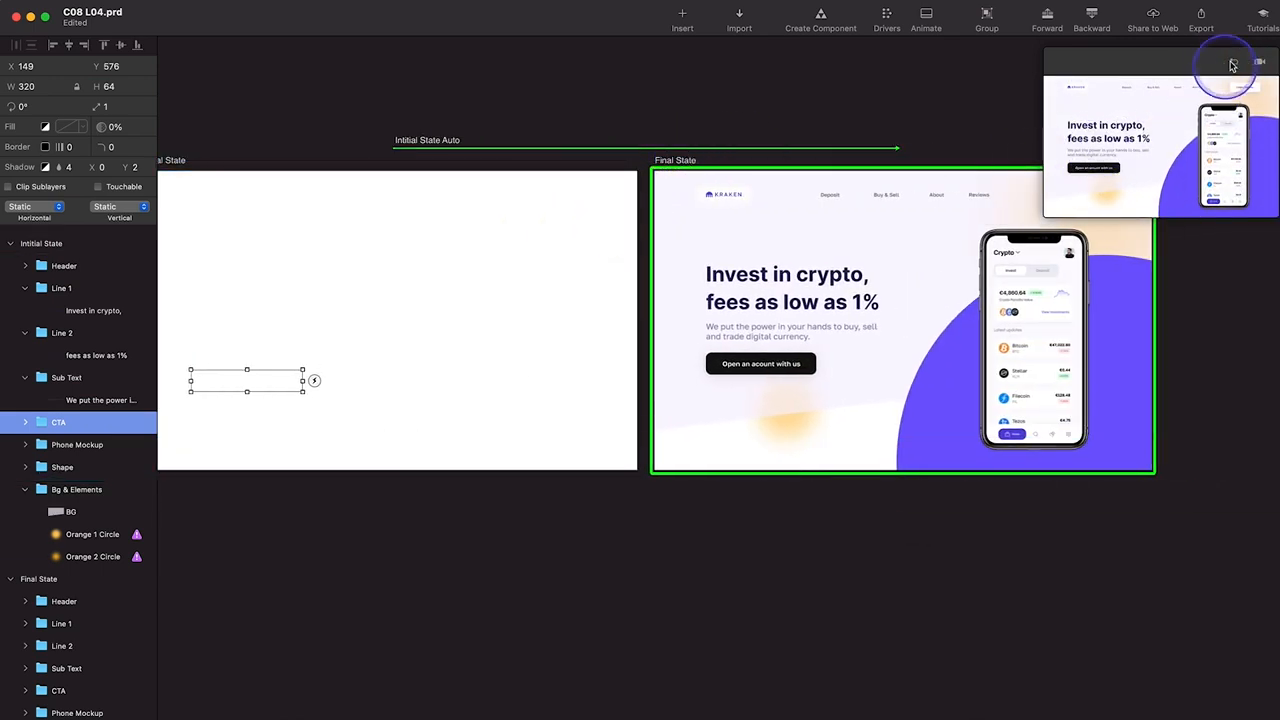
left_click(1233, 62)
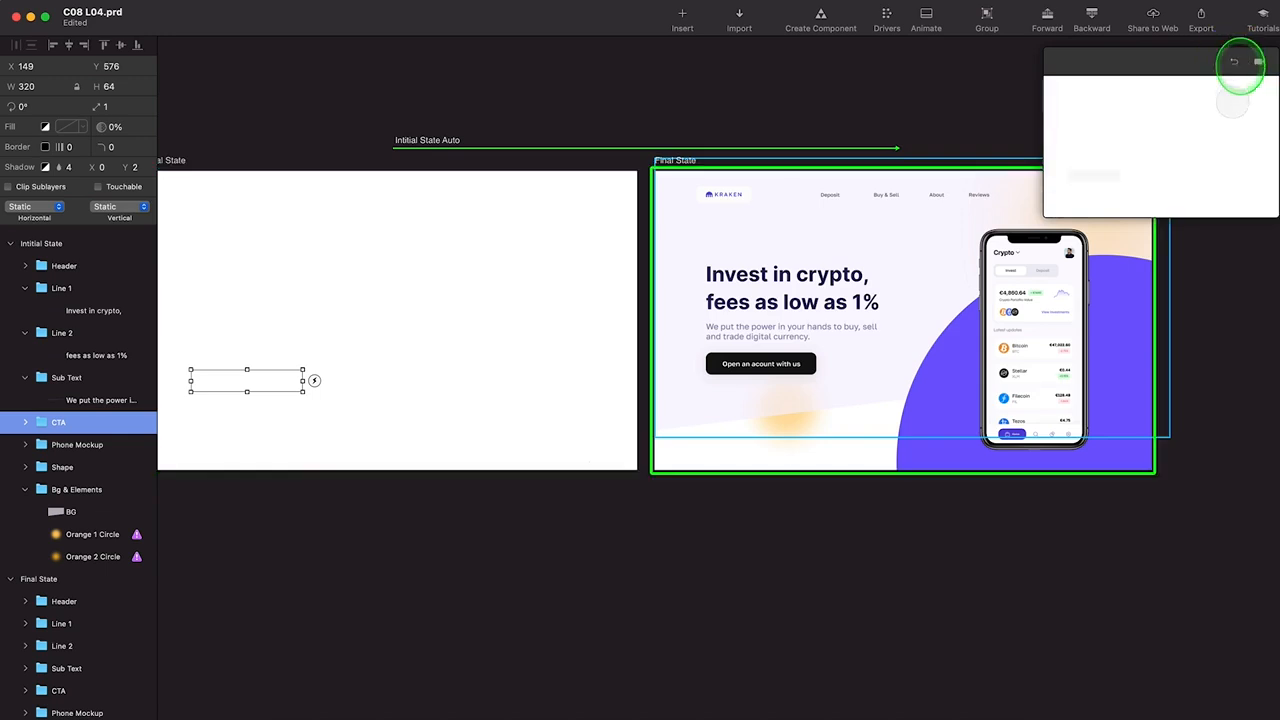
scroll(658, 167, "down", 2)
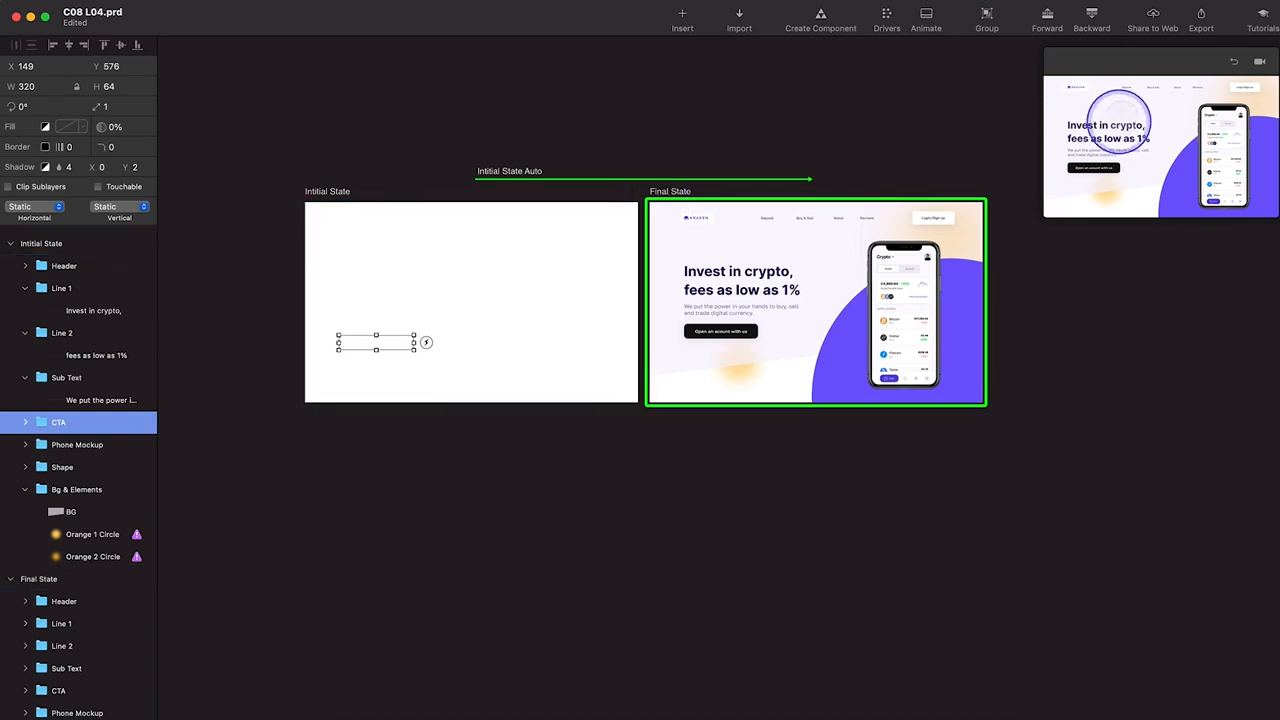
left_click(1234, 62)
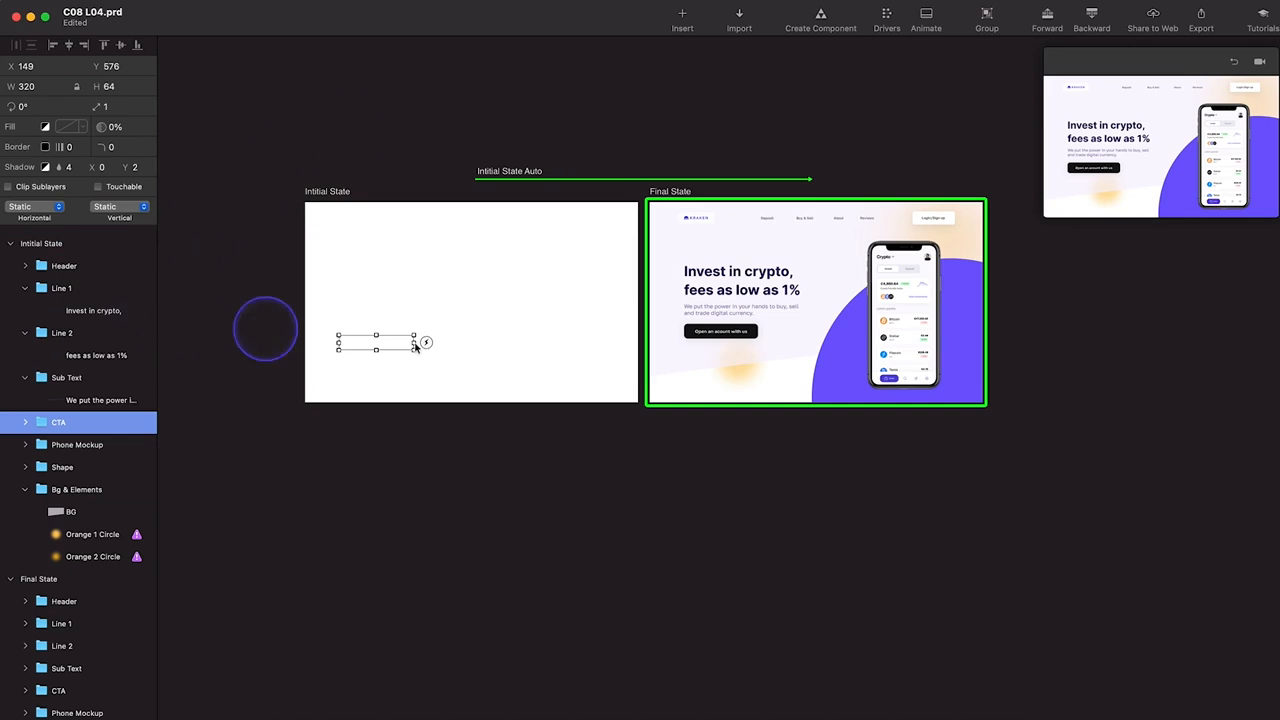
In the transition's timeline, extend the three text animations and both CTA animations to end together with the Header's
left_click(652, 181)
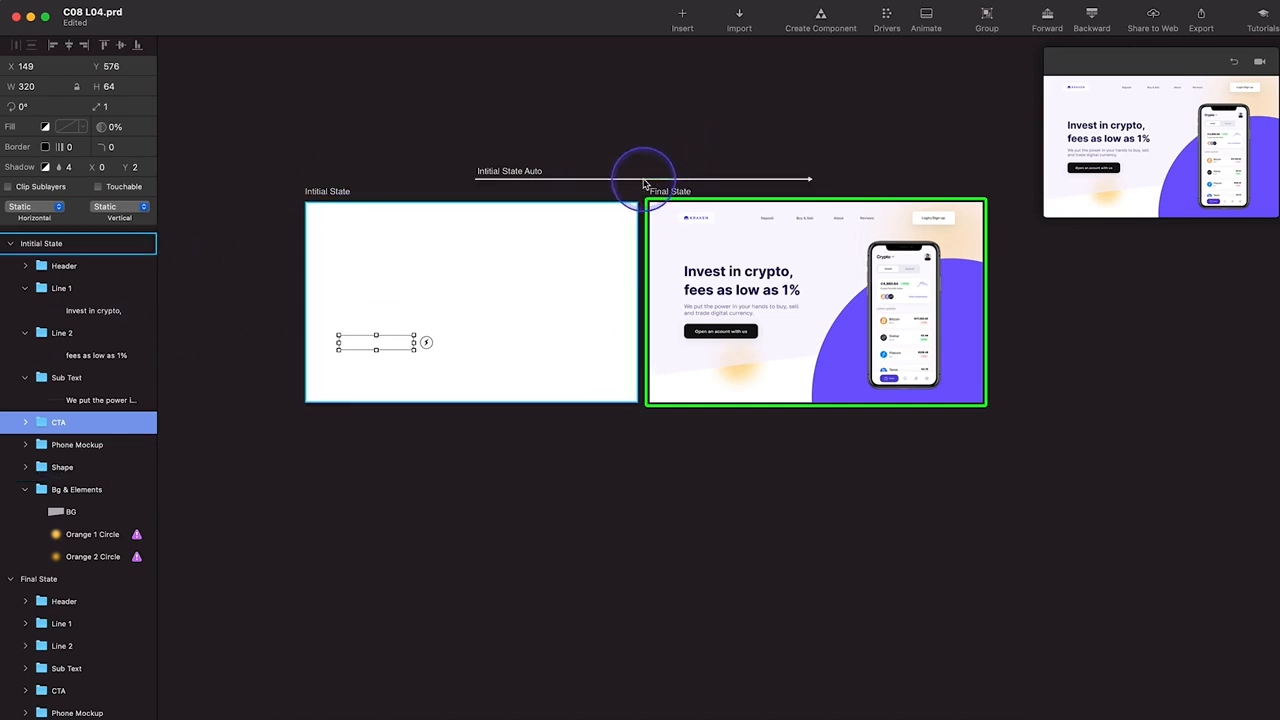
left_click(645, 183)
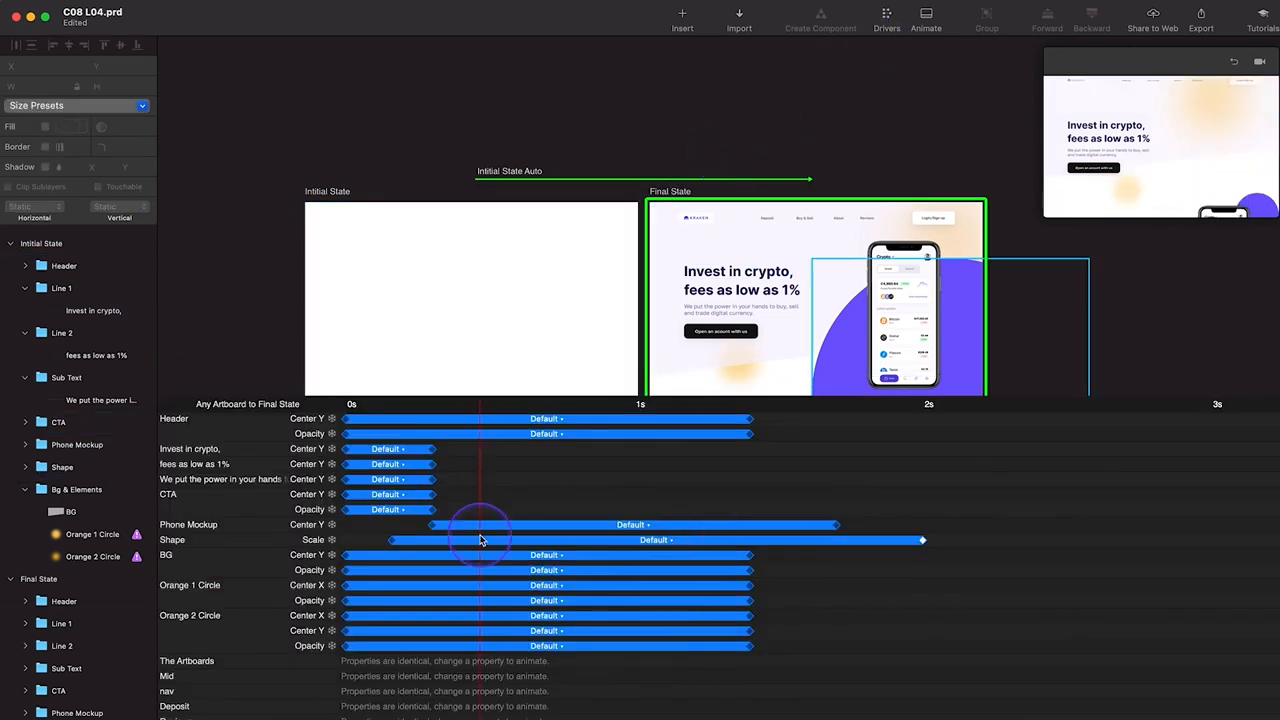
left_click_drag(448, 453, 760, 466)
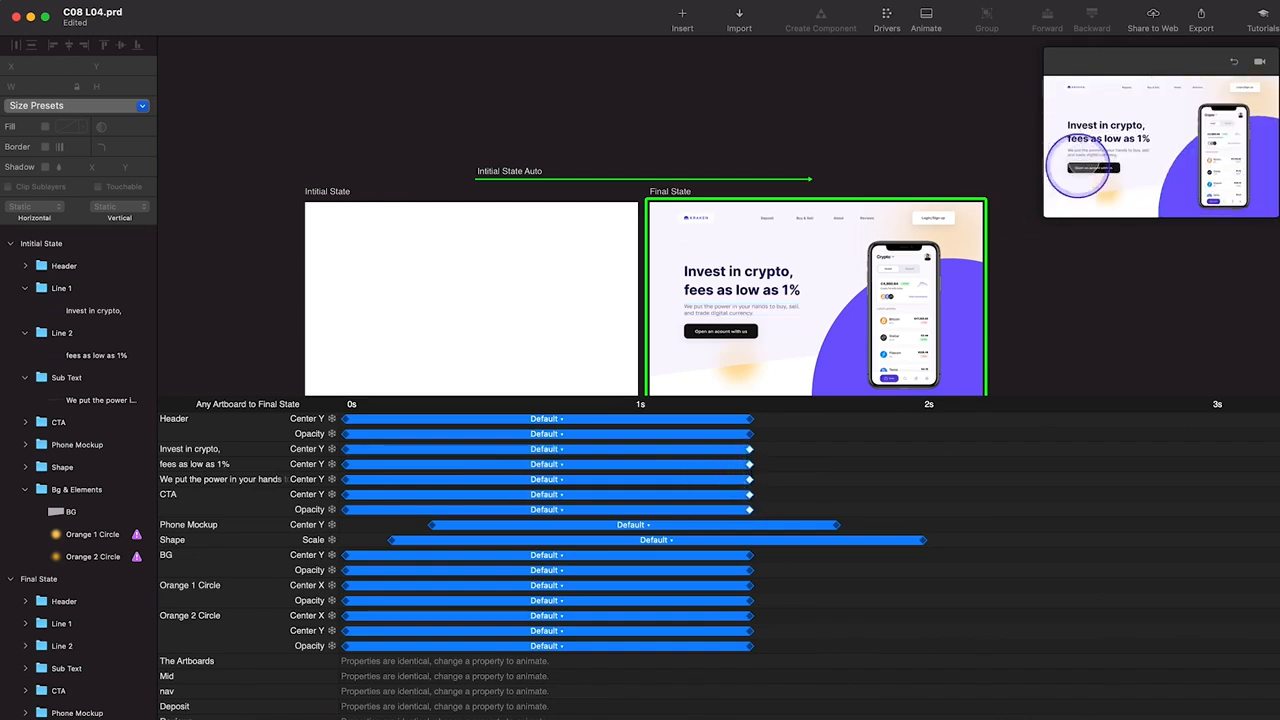
Enlarge the preview window and replay the transition repeatedly to examine the timing of the text lines and CTA
left_click(1234, 61)
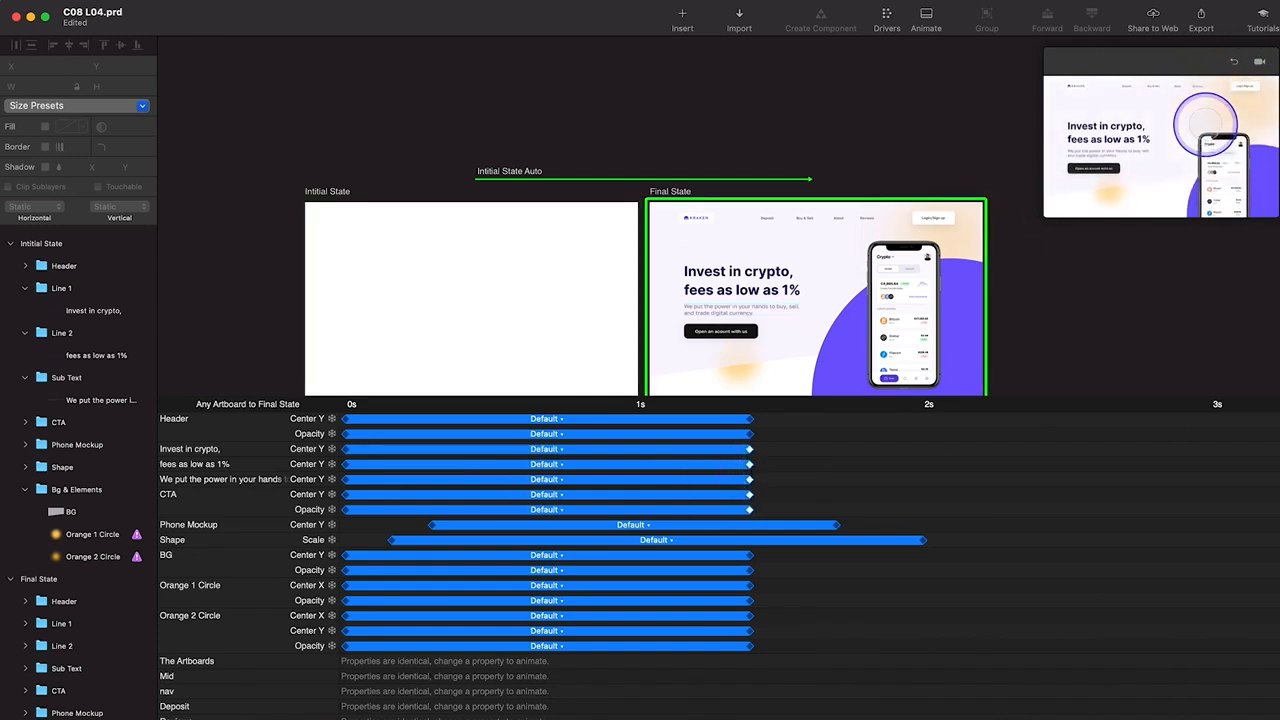
left_click(1234, 64)
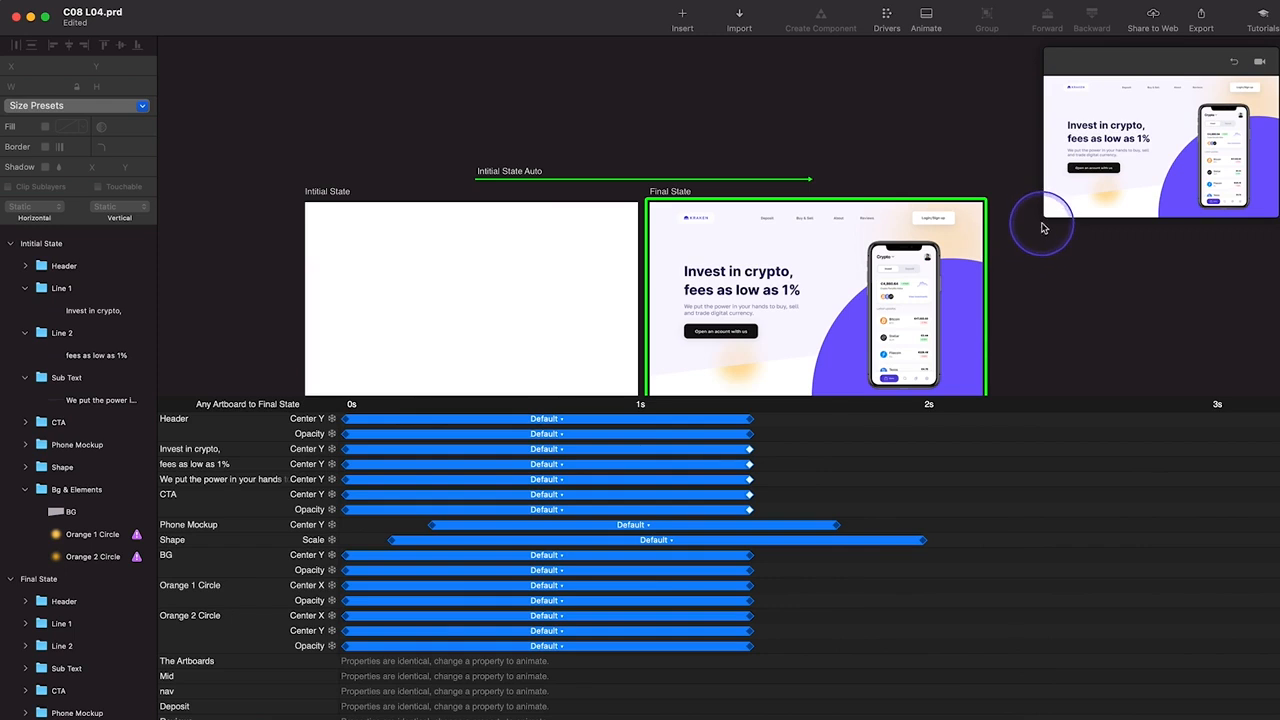
left_click_drag(1044, 217, 771, 395)
left_click(1234, 64)
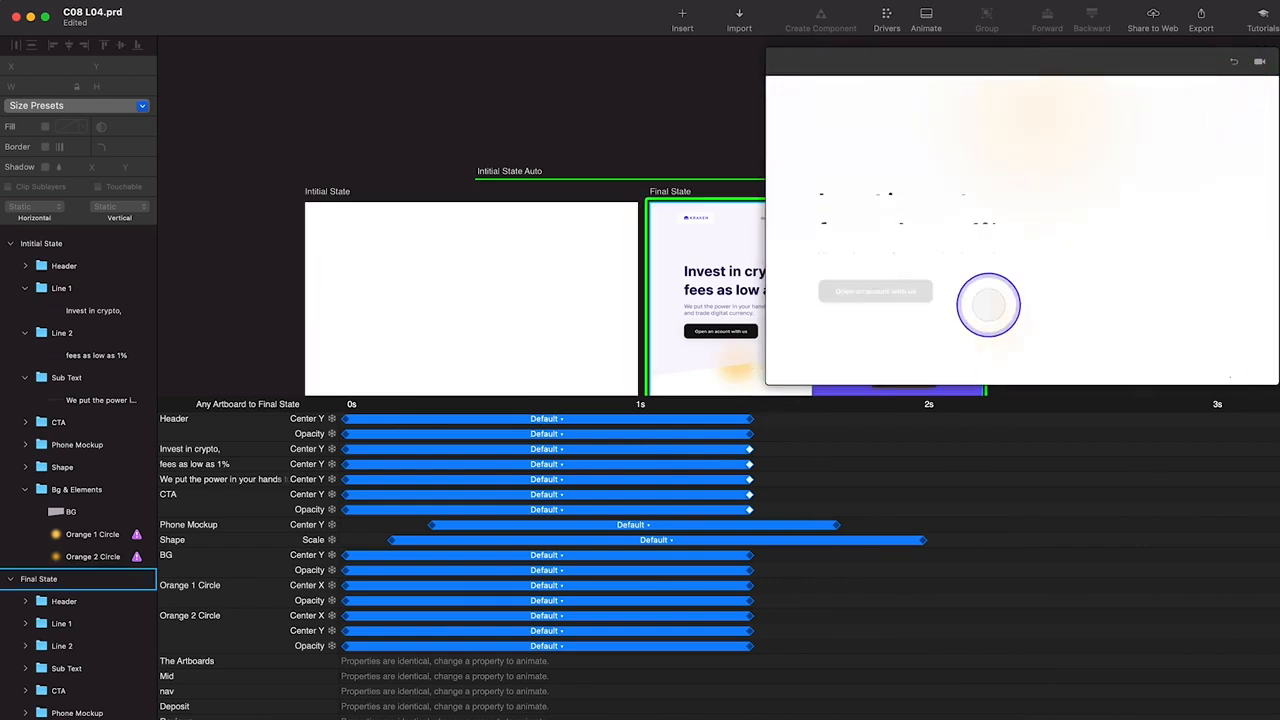
left_click(1232, 62)
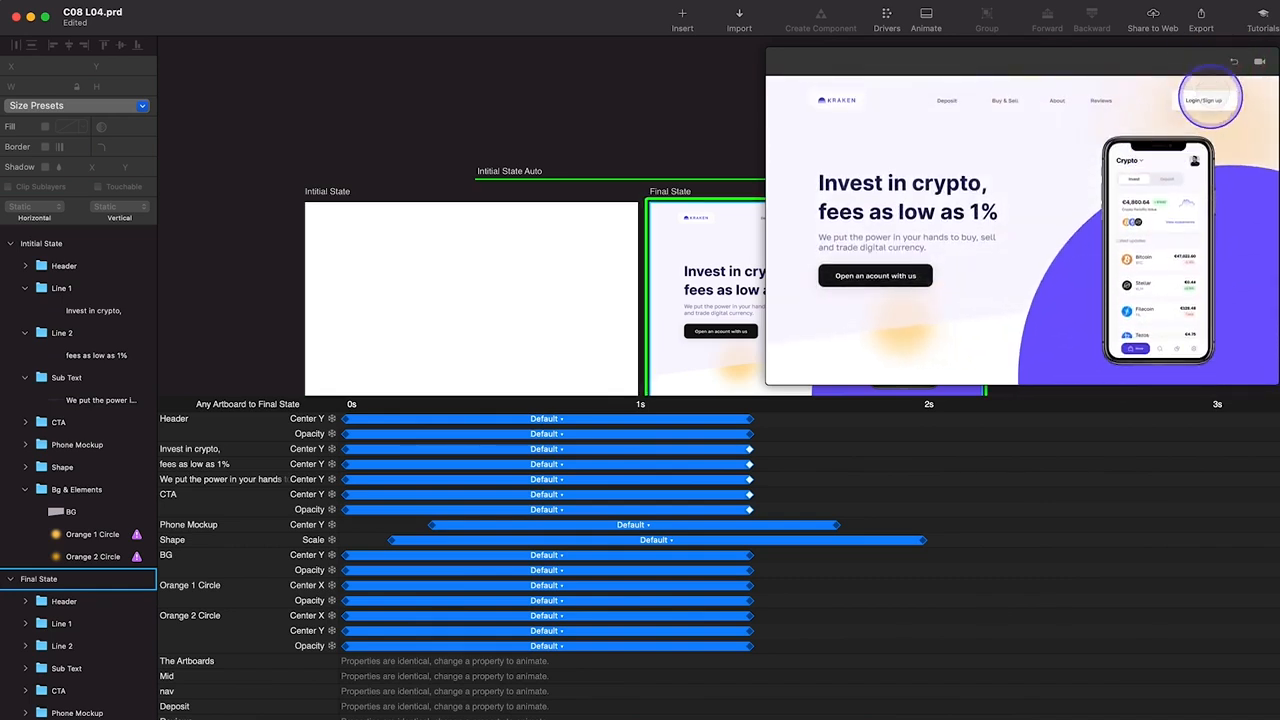
left_click(1232, 65)
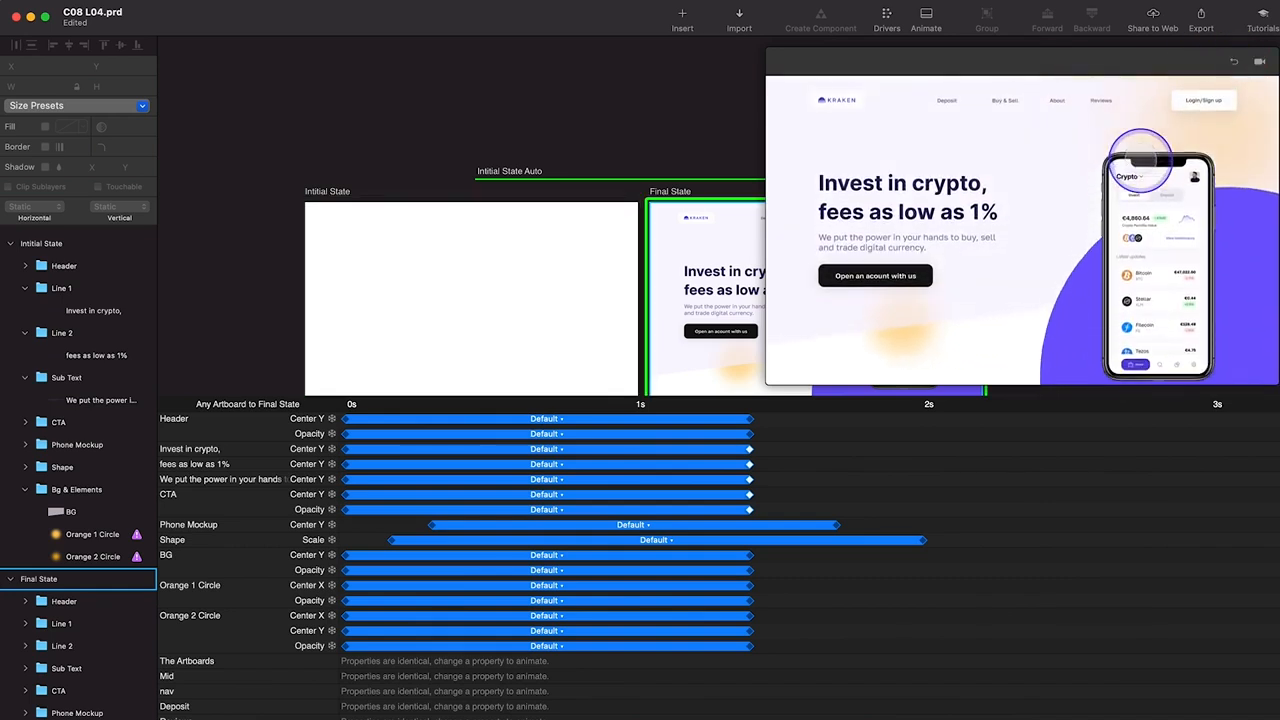
left_click(1233, 64)
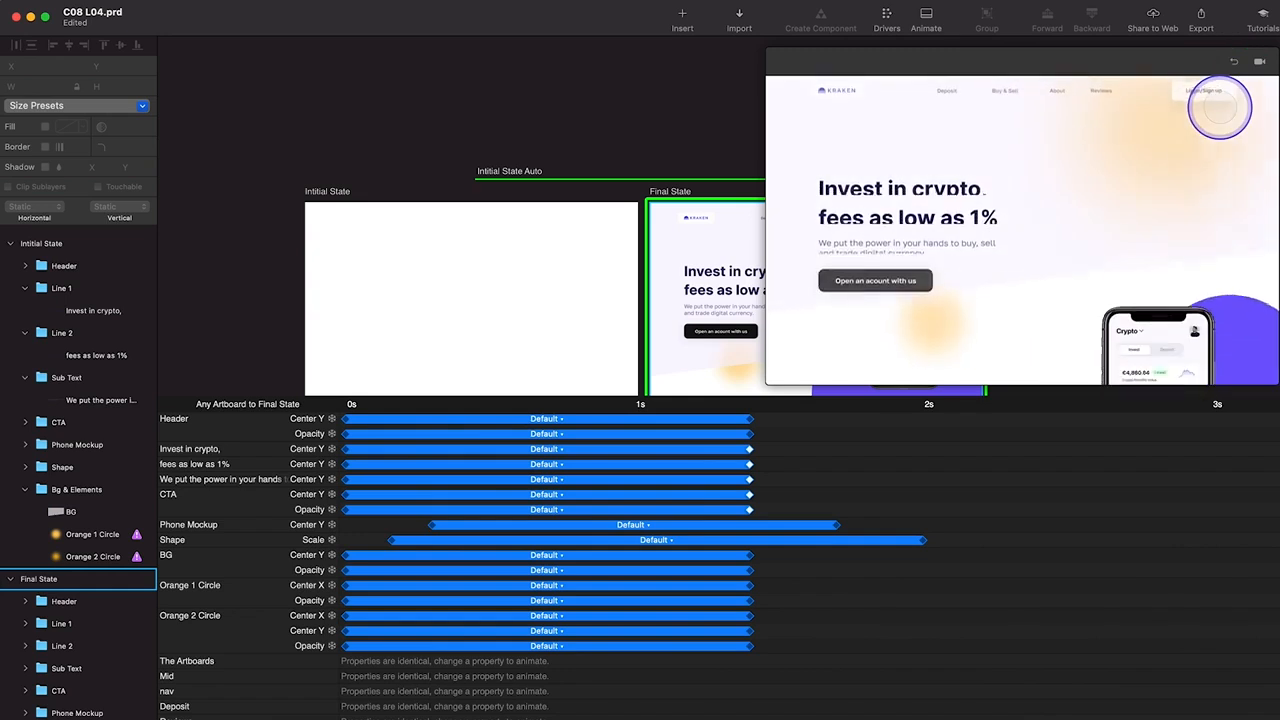
left_click(1234, 63)
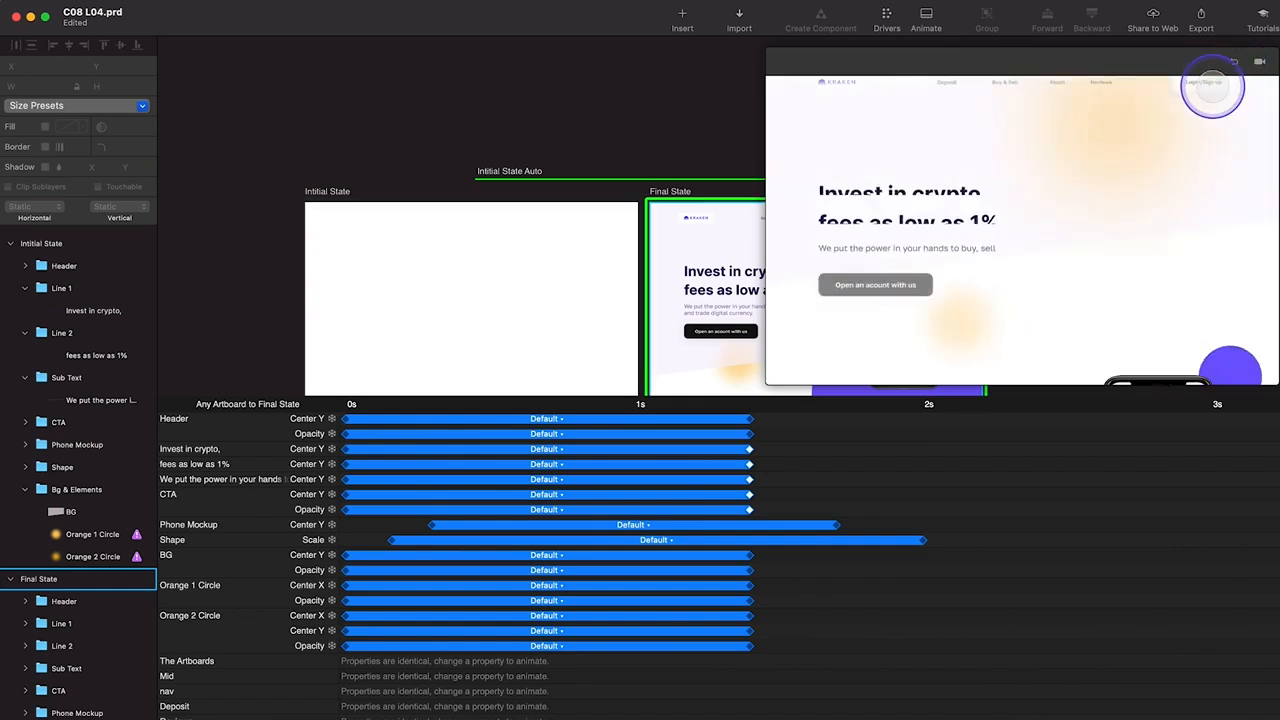
left_click(1235, 64)
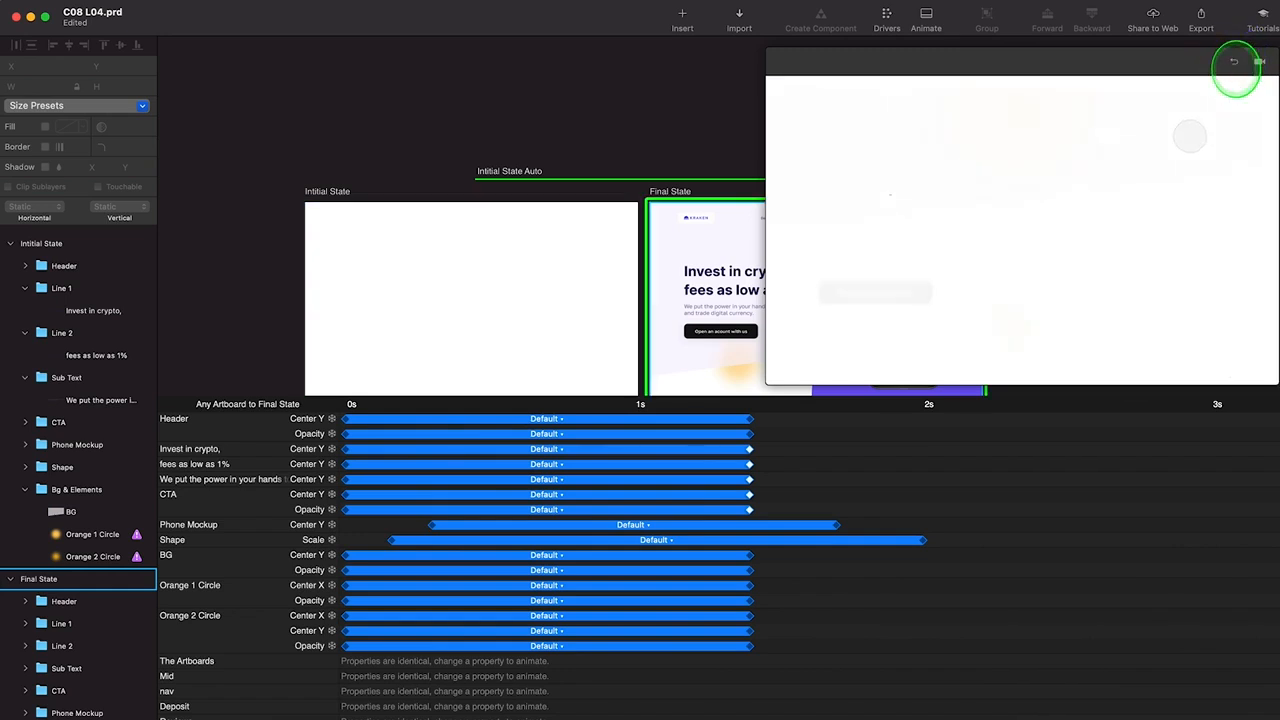
left_click(819, 275)
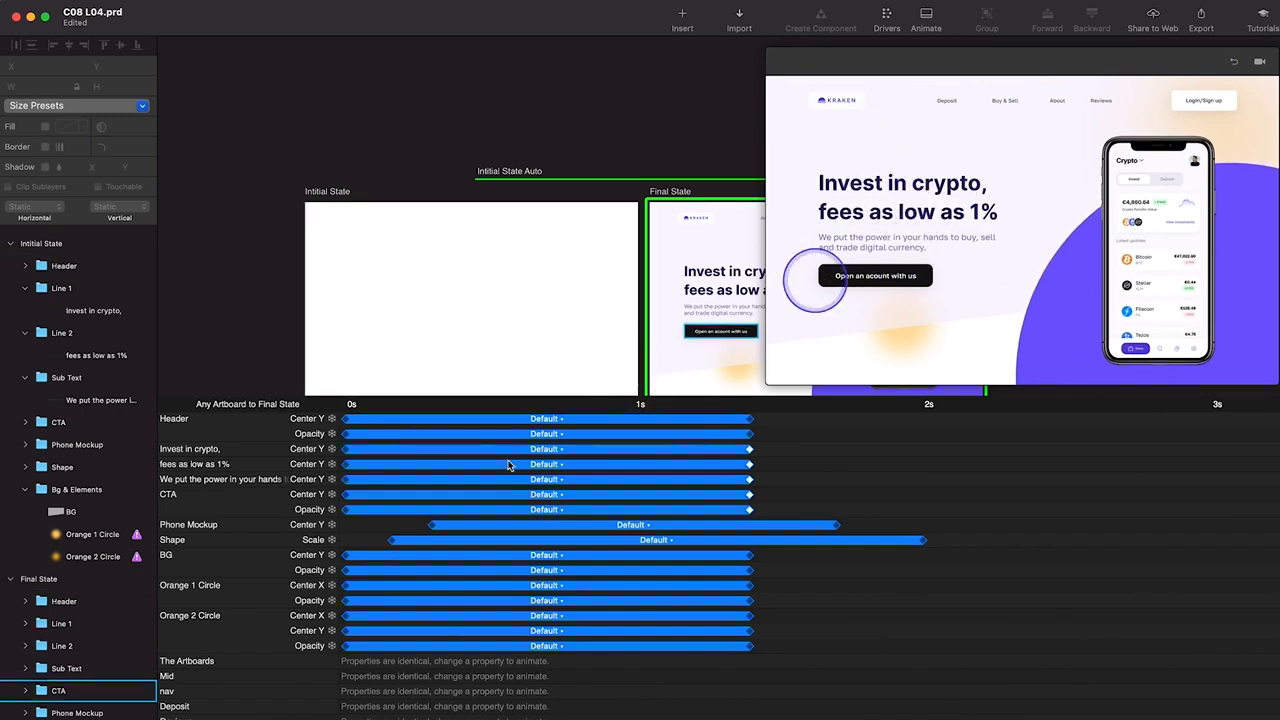
left_click(850, 245)
Delay the "fees as low as 1%" Center Y animation to start at 0.10 s and the sub text's at about 0.2 s
left_click(246, 452)
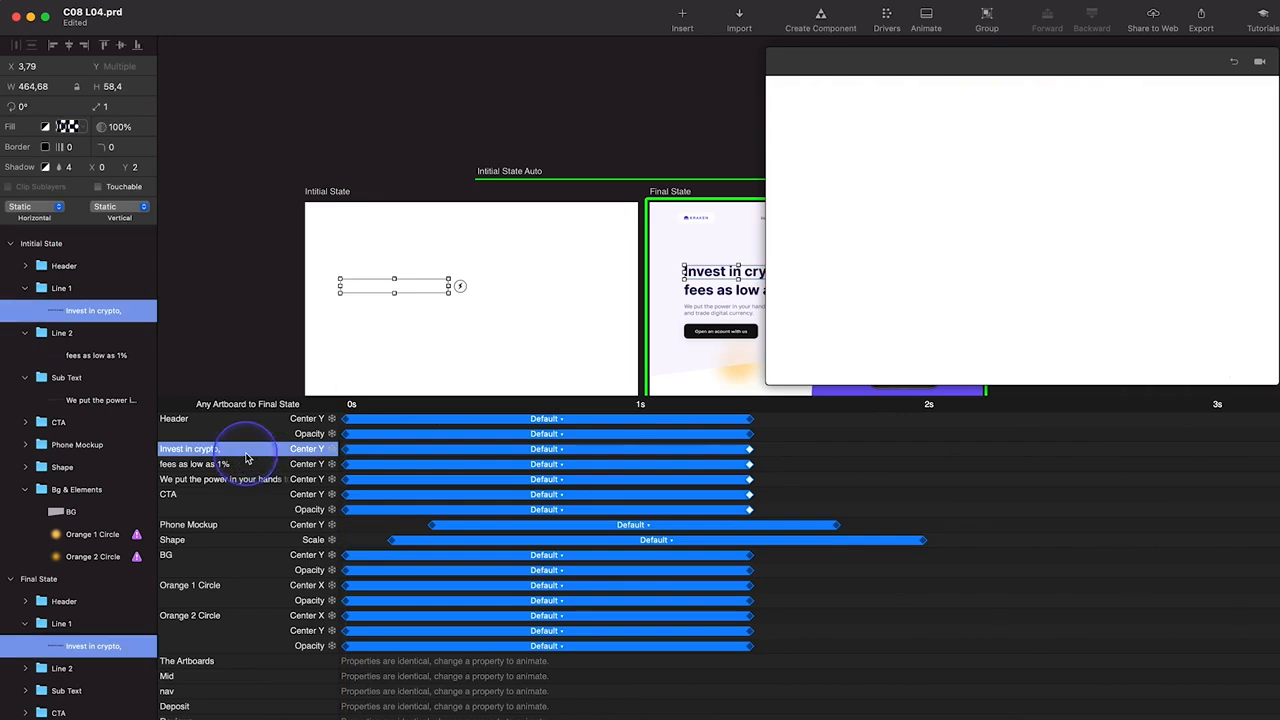
left_click(266, 465)
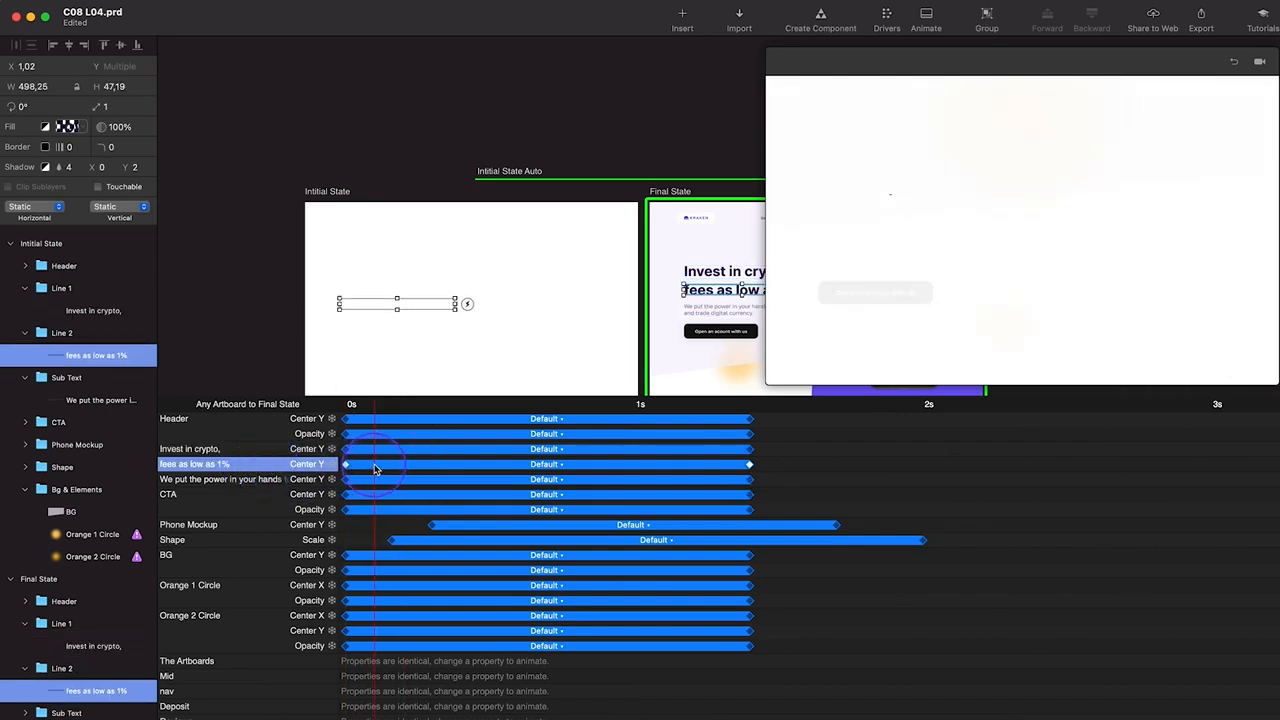
left_click_drag(375, 469, 389, 469)
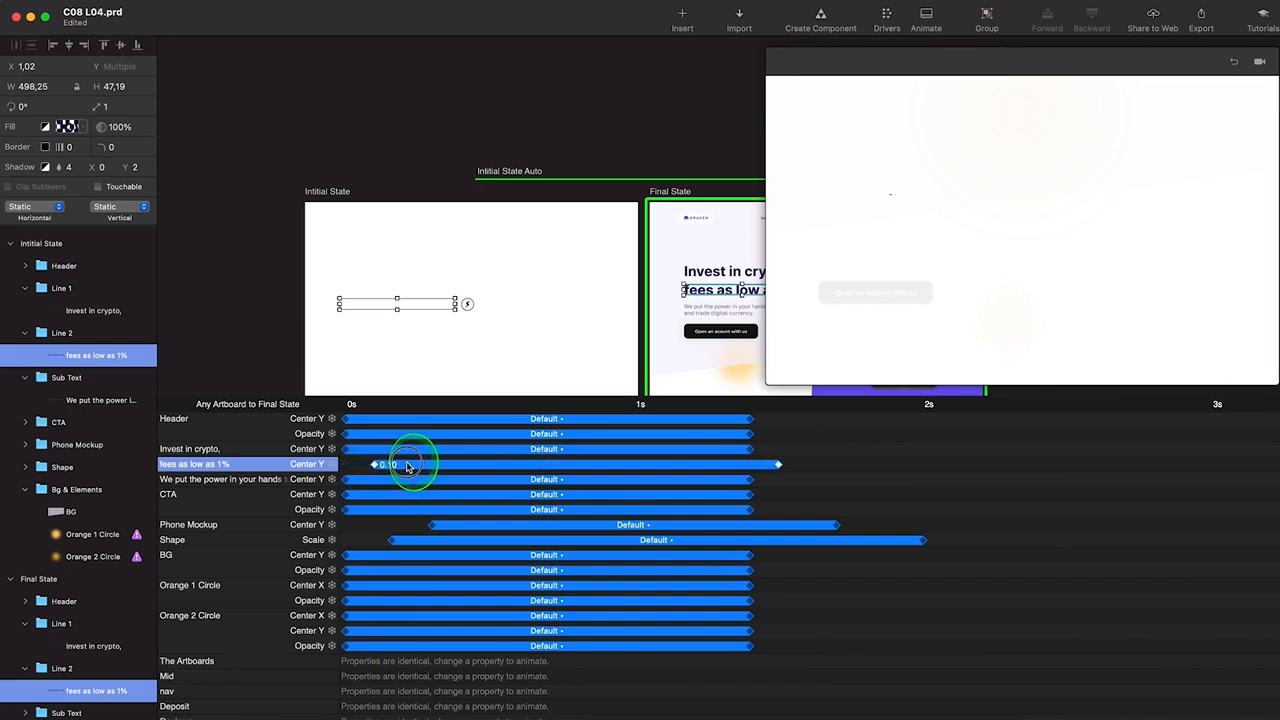
left_click(243, 480)
left_click(403, 485)
left_click_drag(403, 485, 460, 483)
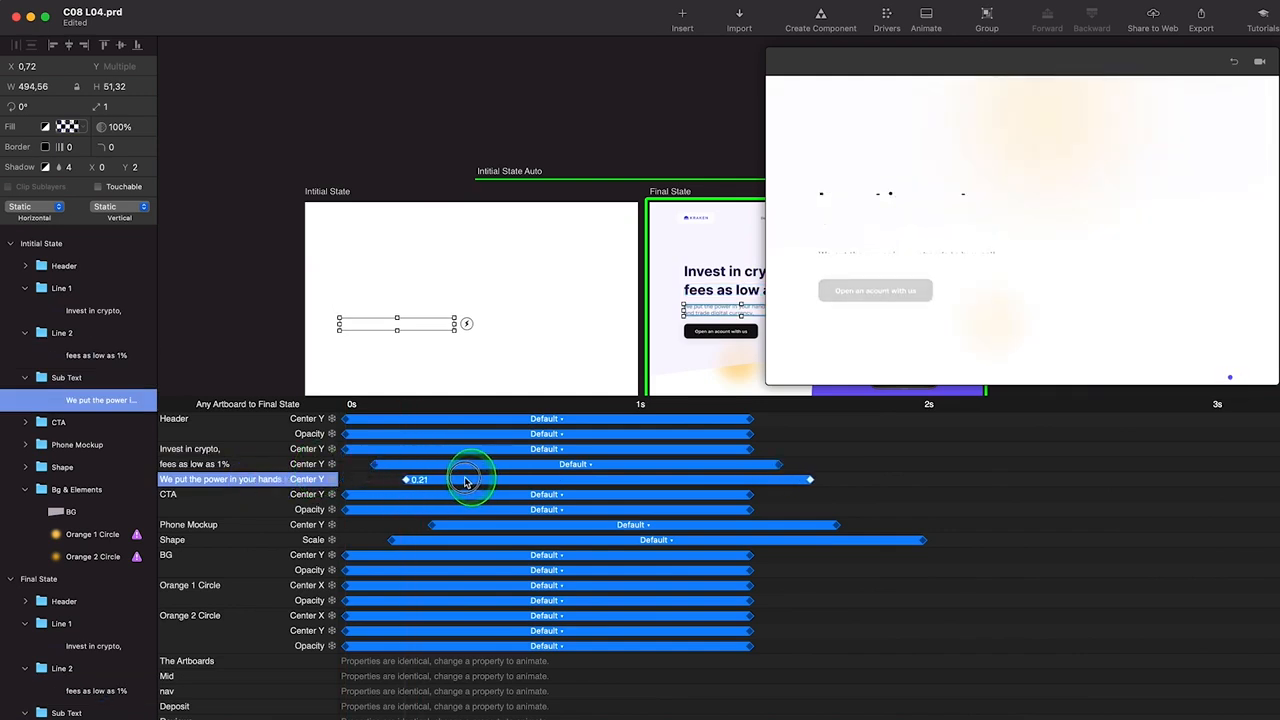
Delay the CTA's Center Y animation to start at 0.30 s and replay the transition in the preview
left_click_drag(423, 496, 537, 497)
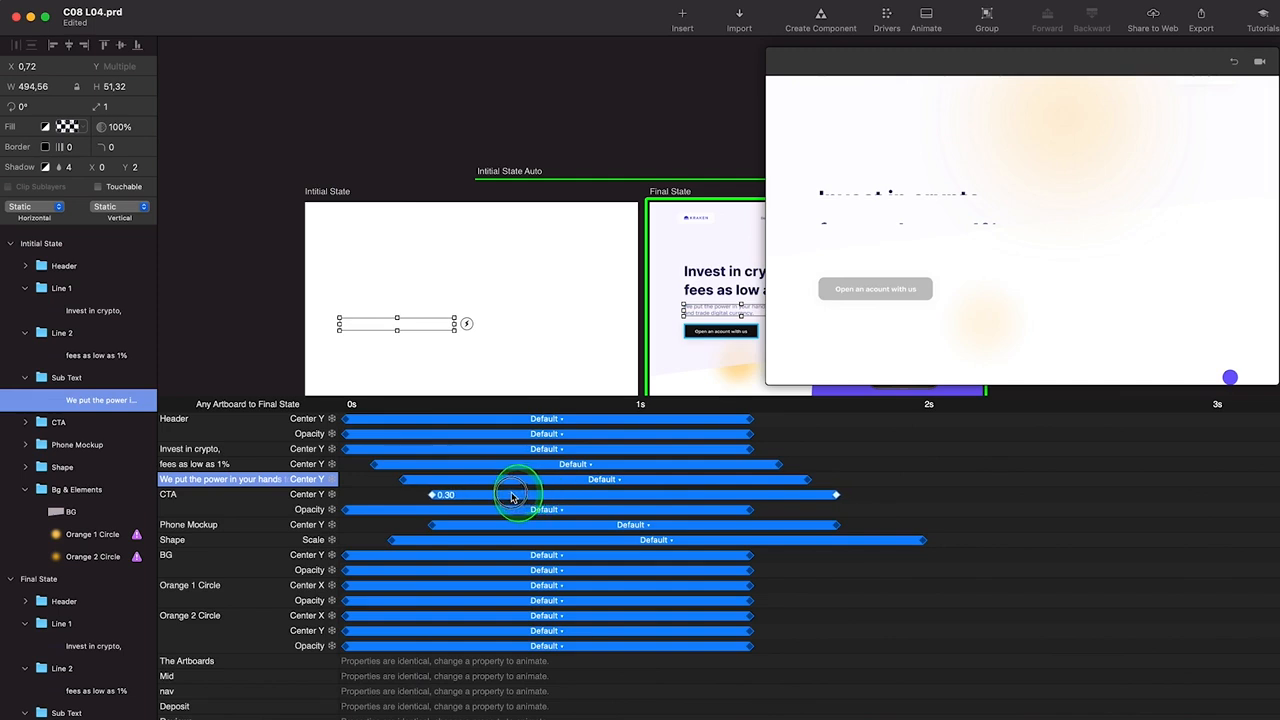
left_click_drag(512, 497, 512, 497)
left_click(1232, 65)
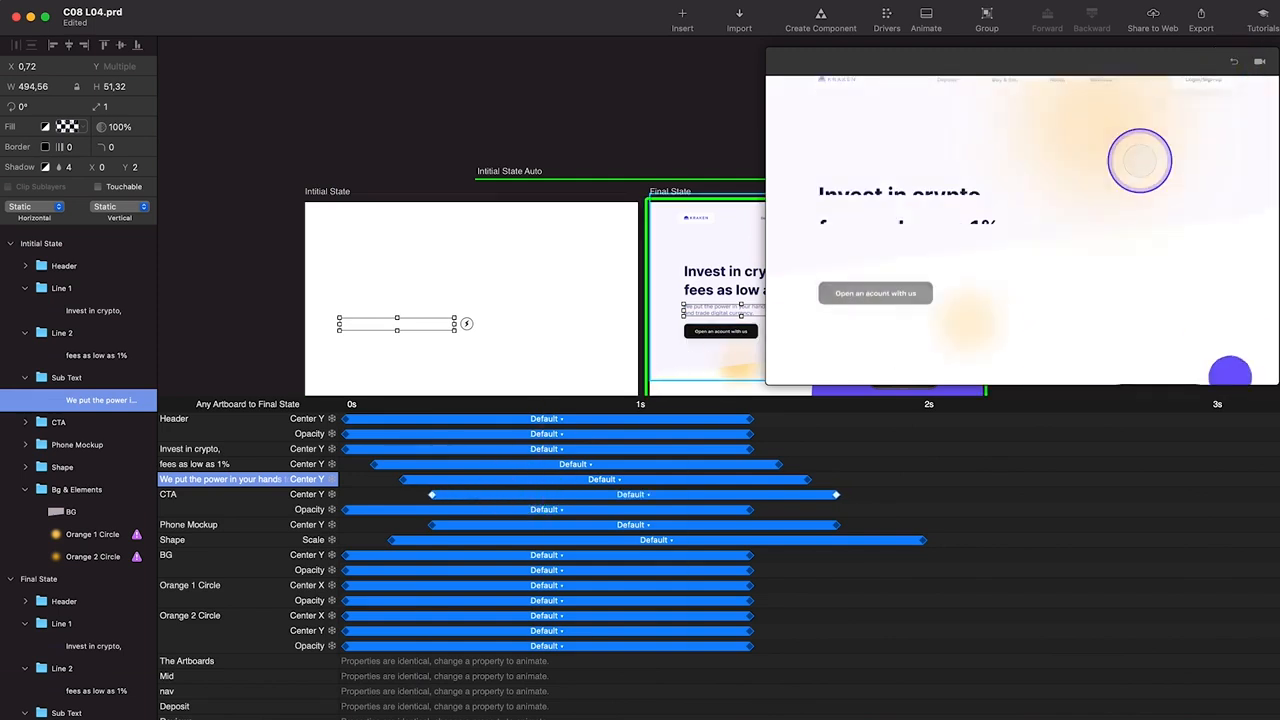
Delay the CTA's Opacity animation to start together with its Center Y animation and replay the transition several times
left_click(1233, 65)
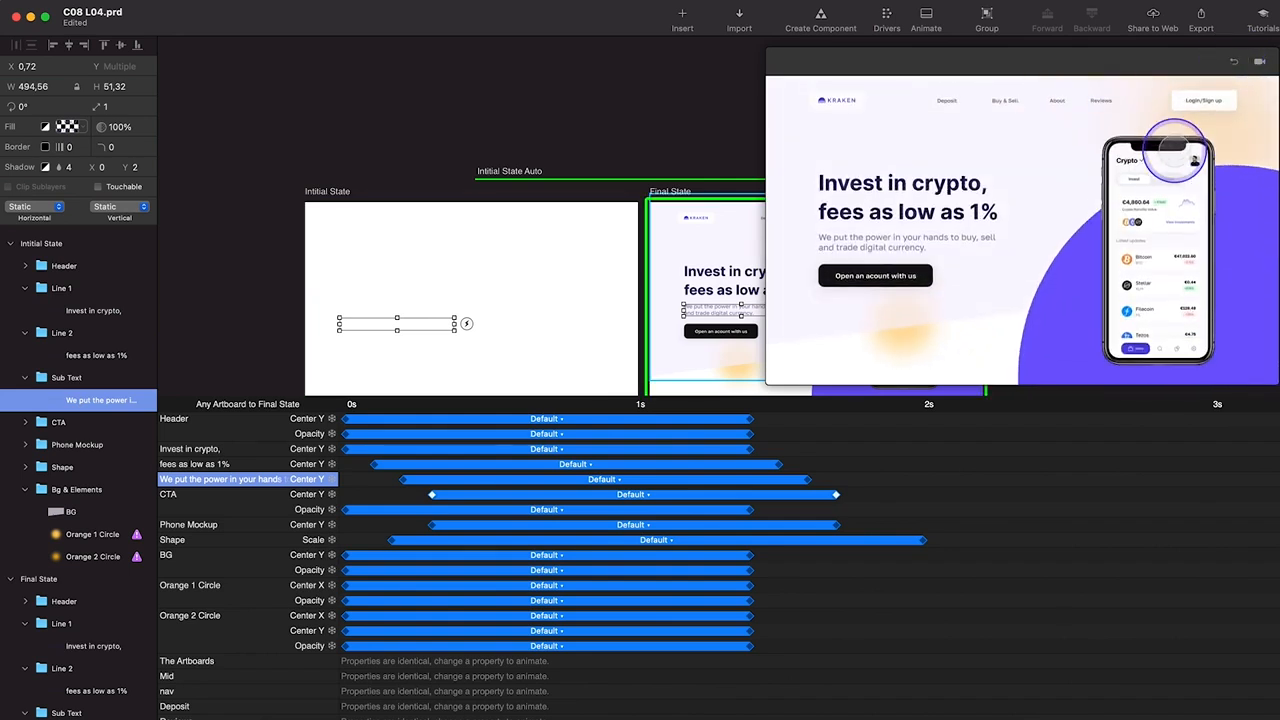
left_click_drag(395, 515, 480, 510)
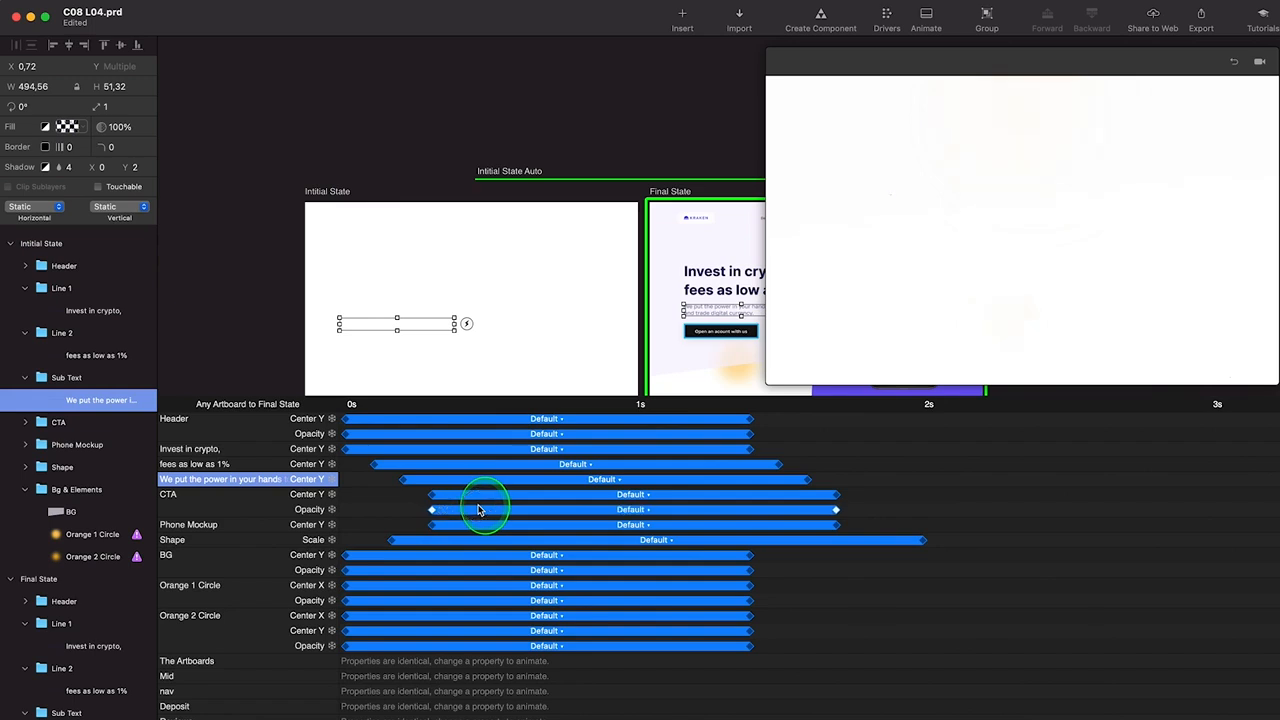
left_click(1233, 64)
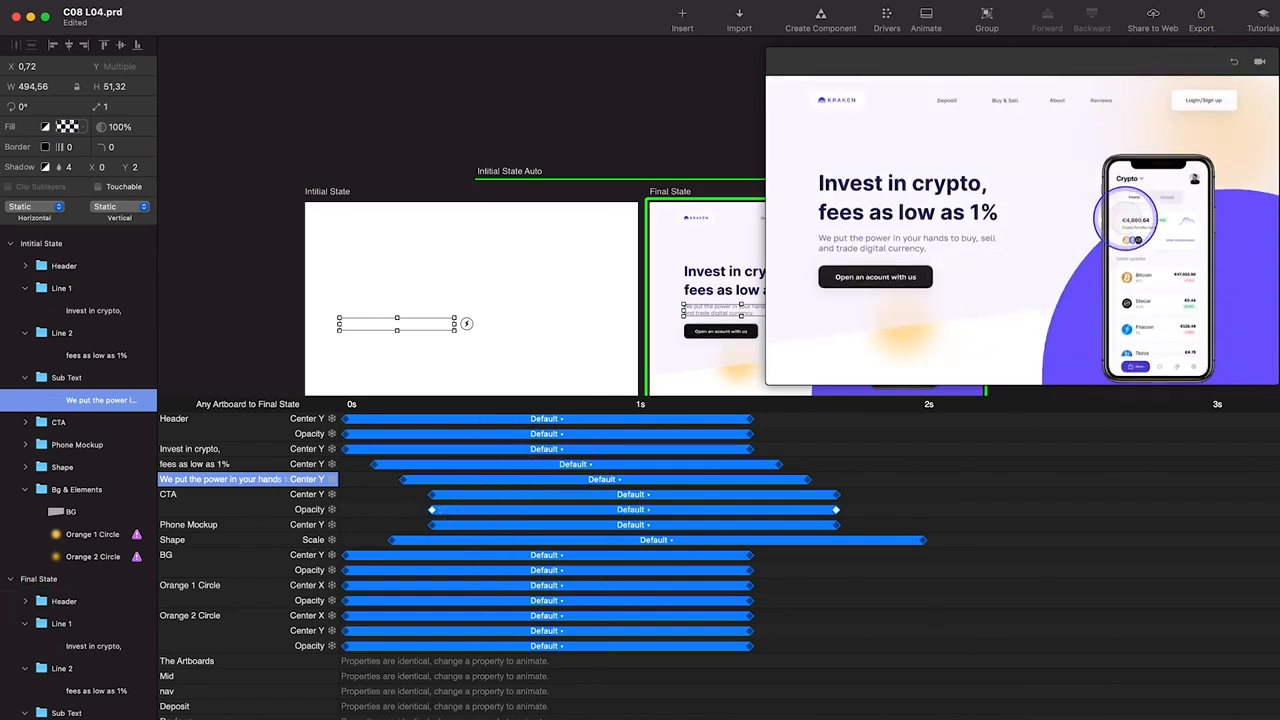
left_click(1237, 60)
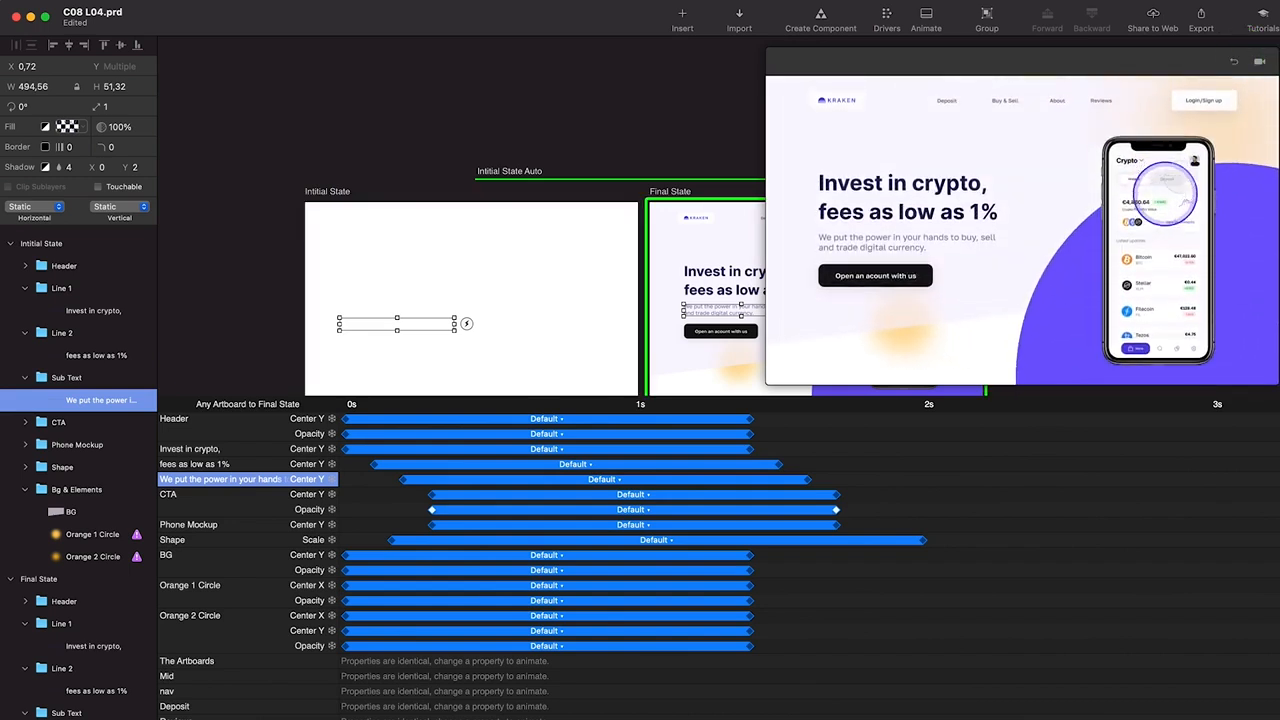
left_click(1232, 64)
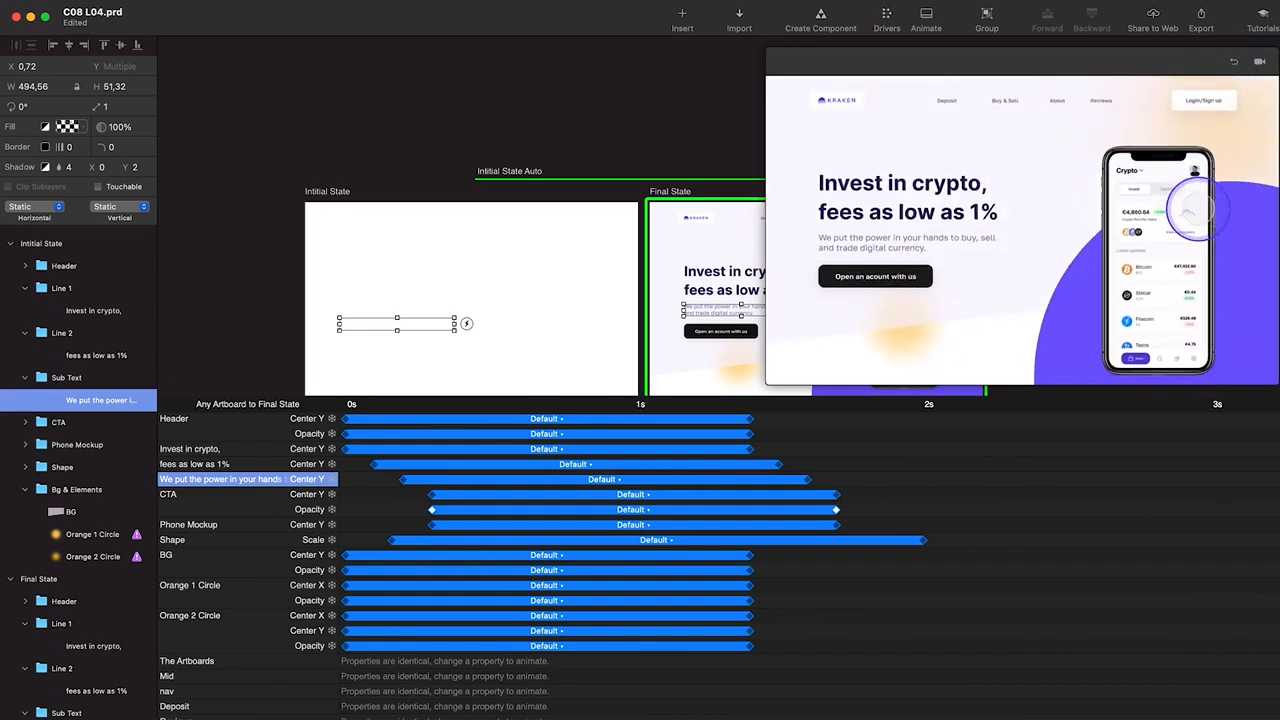
left_click(1235, 62)
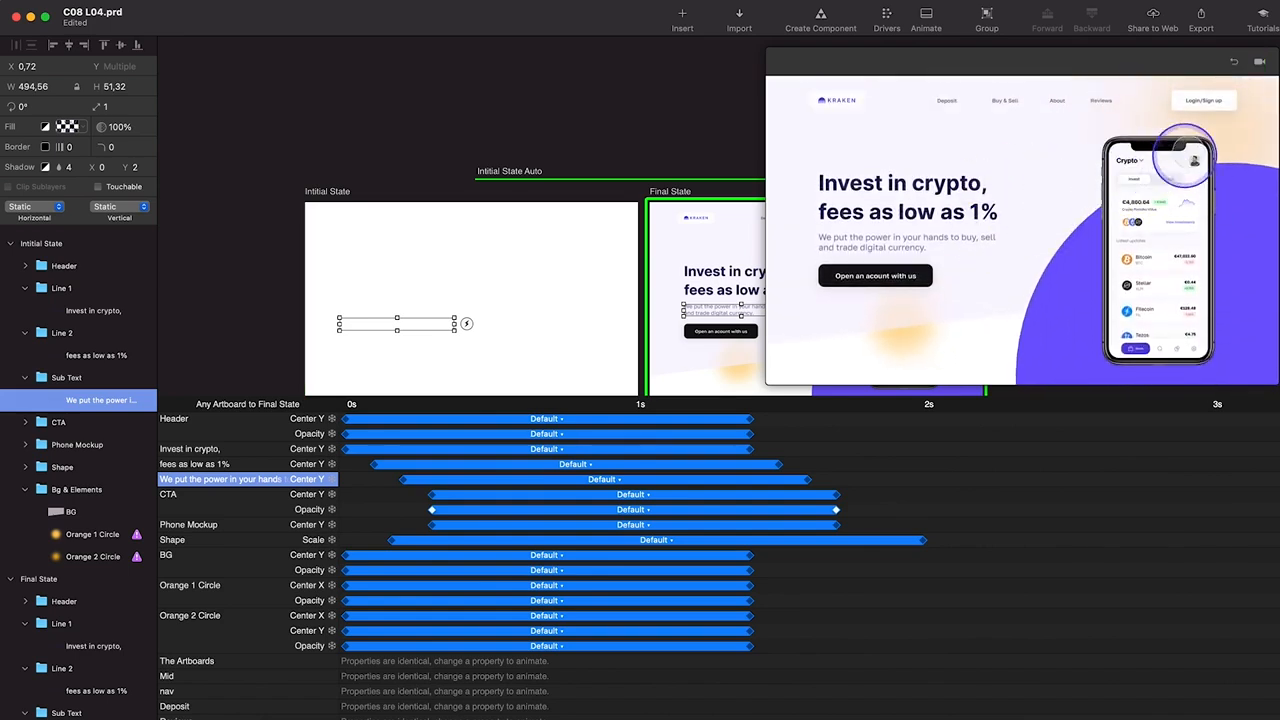
left_click(1234, 62)
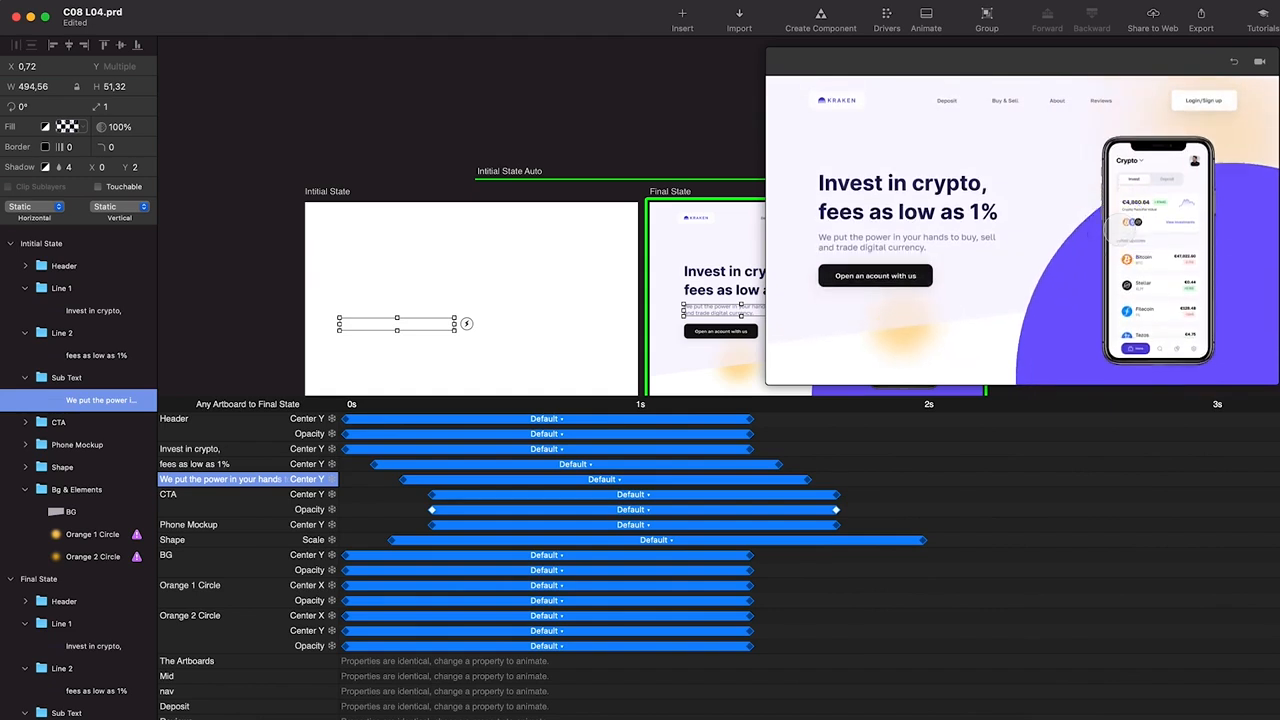
left_click(1235, 68)
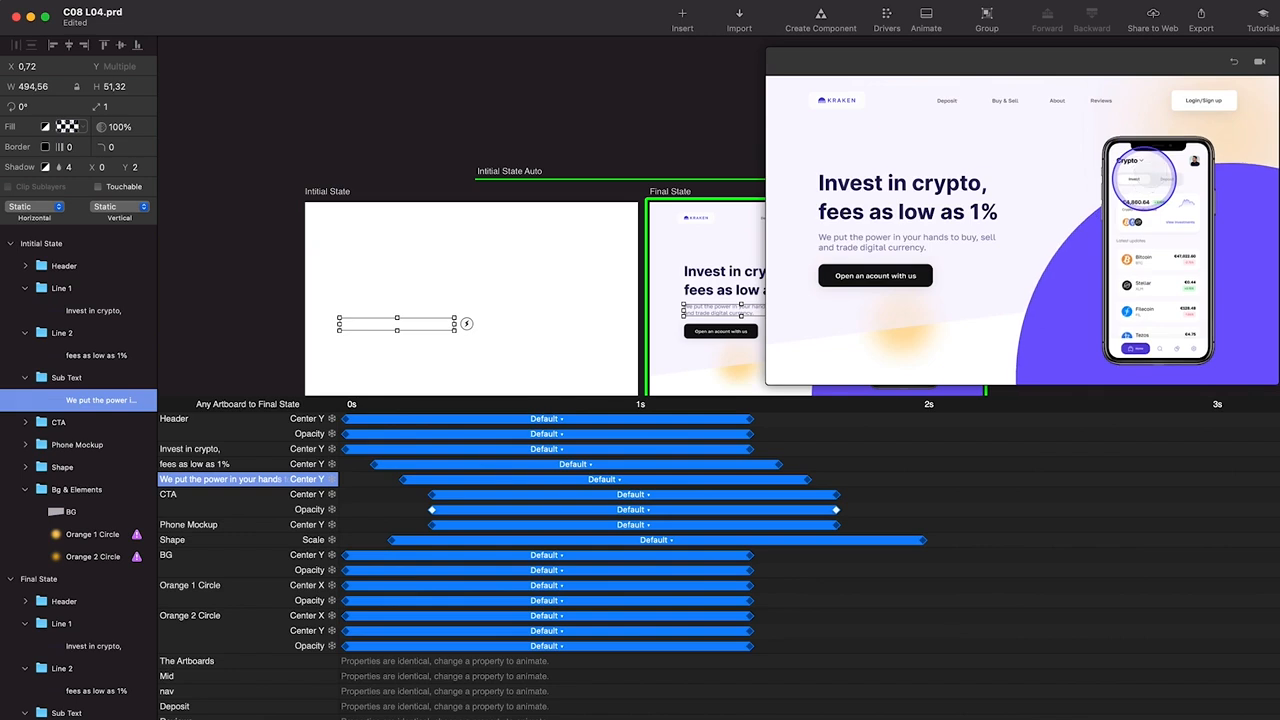
In Intitial State, shift Orange 1 Circle and move Orange 2 Circle to X 450, Y -293, and replay the transition
scroll(648, 283, "down", 3)
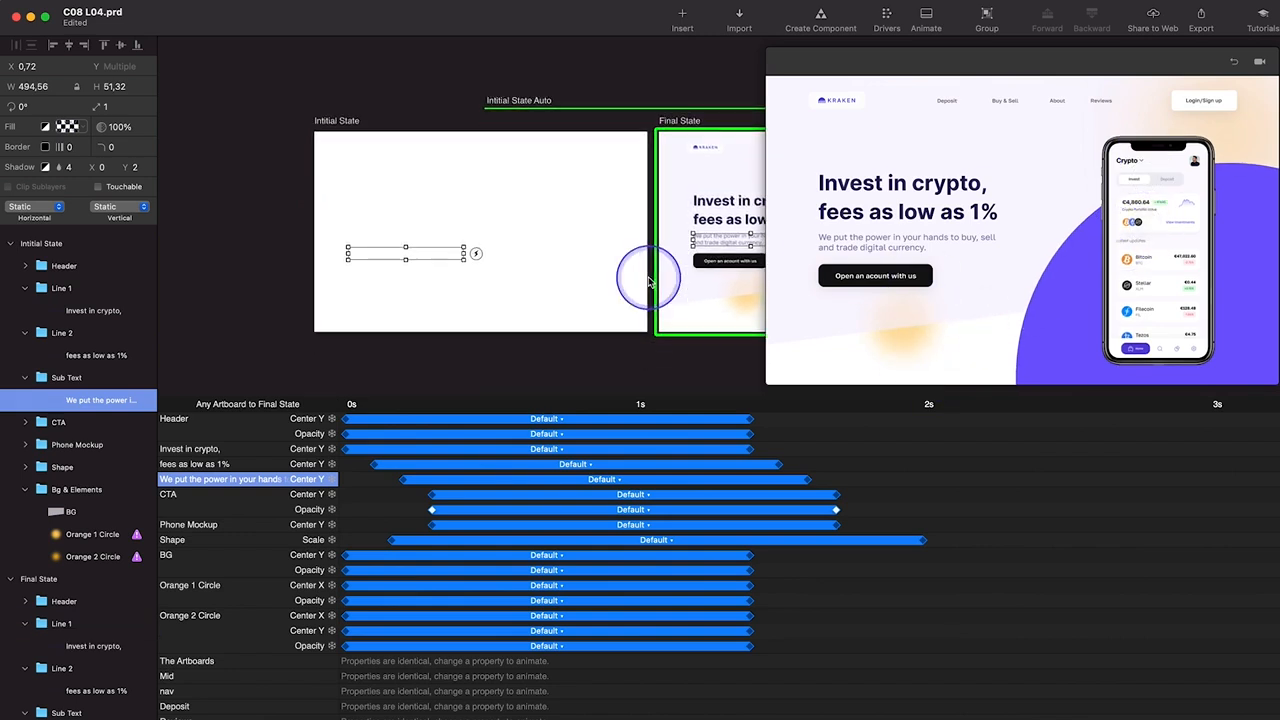
left_click(90, 534)
left_click_drag(505, 277, 436, 300)
left_click(100, 556)
left_click_drag(488, 182, 600, 243)
left_click(1234, 62)
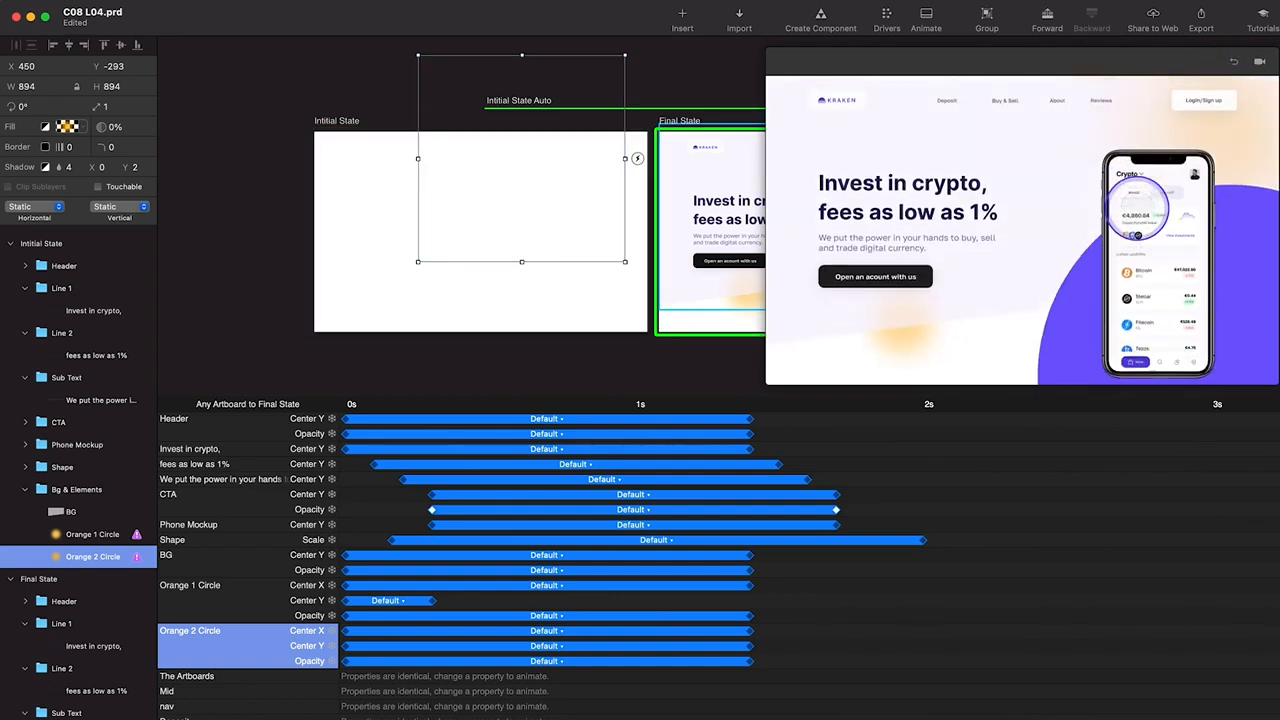
left_click(1230, 64)
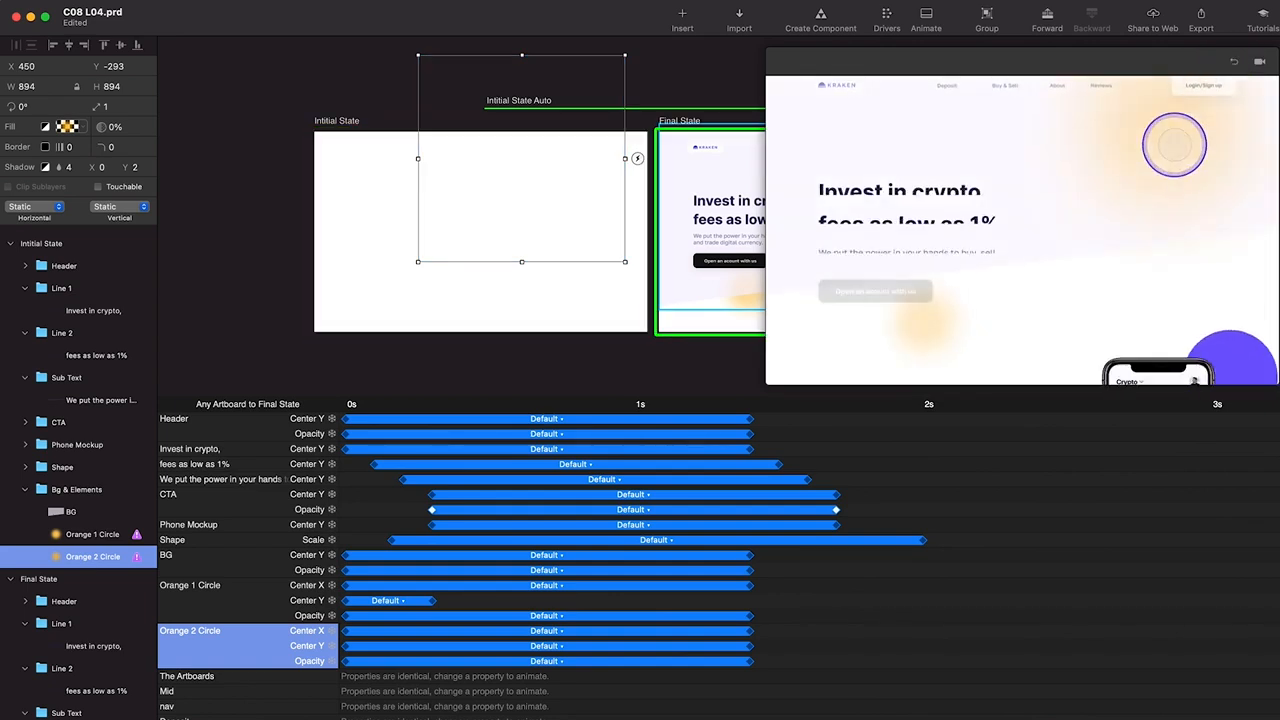
Move Orange 1 Circle in Intitial State to X 324, Y 560 and replay the transition
left_click(463, 304)
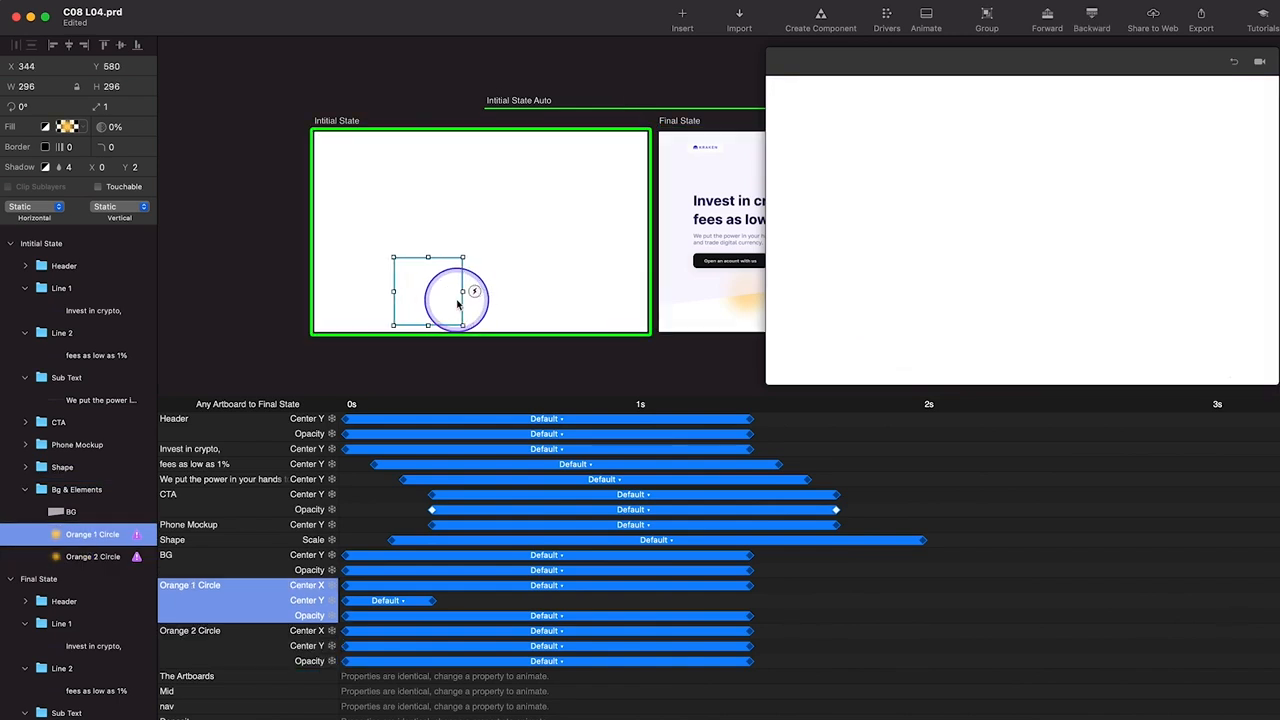
left_click(1232, 63)
left_click(1160, 244)
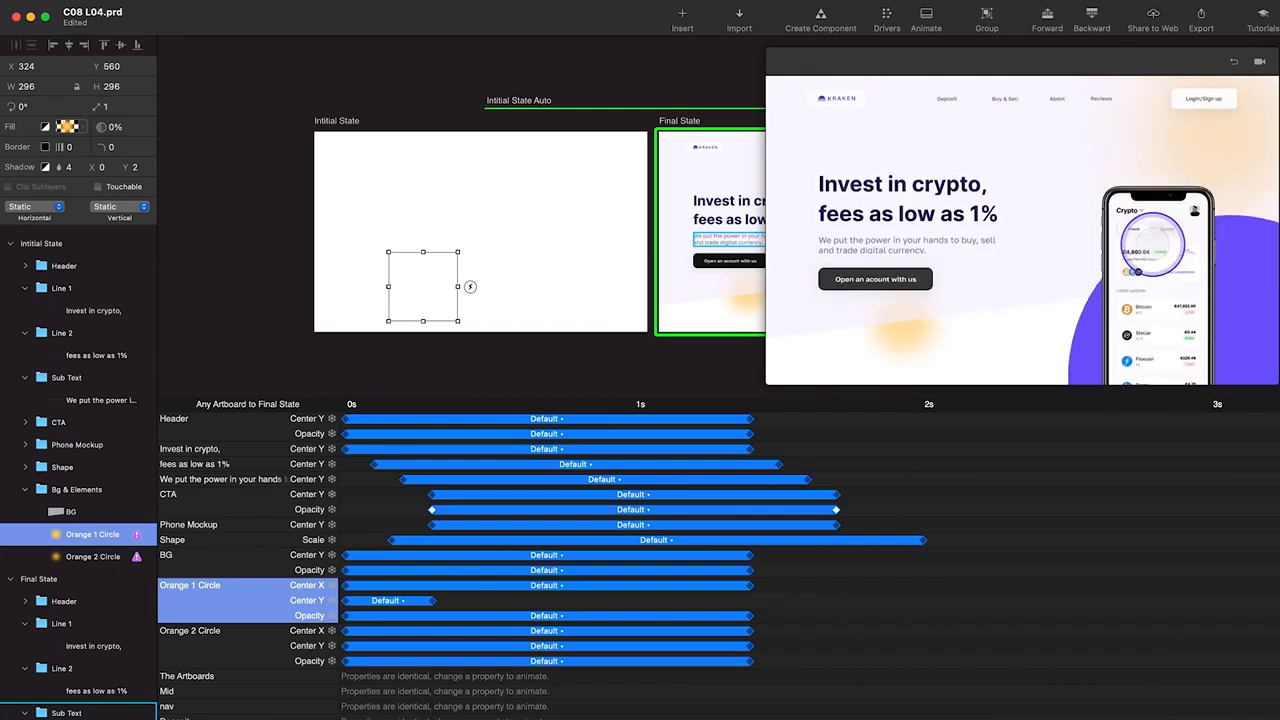
left_click(1230, 66)
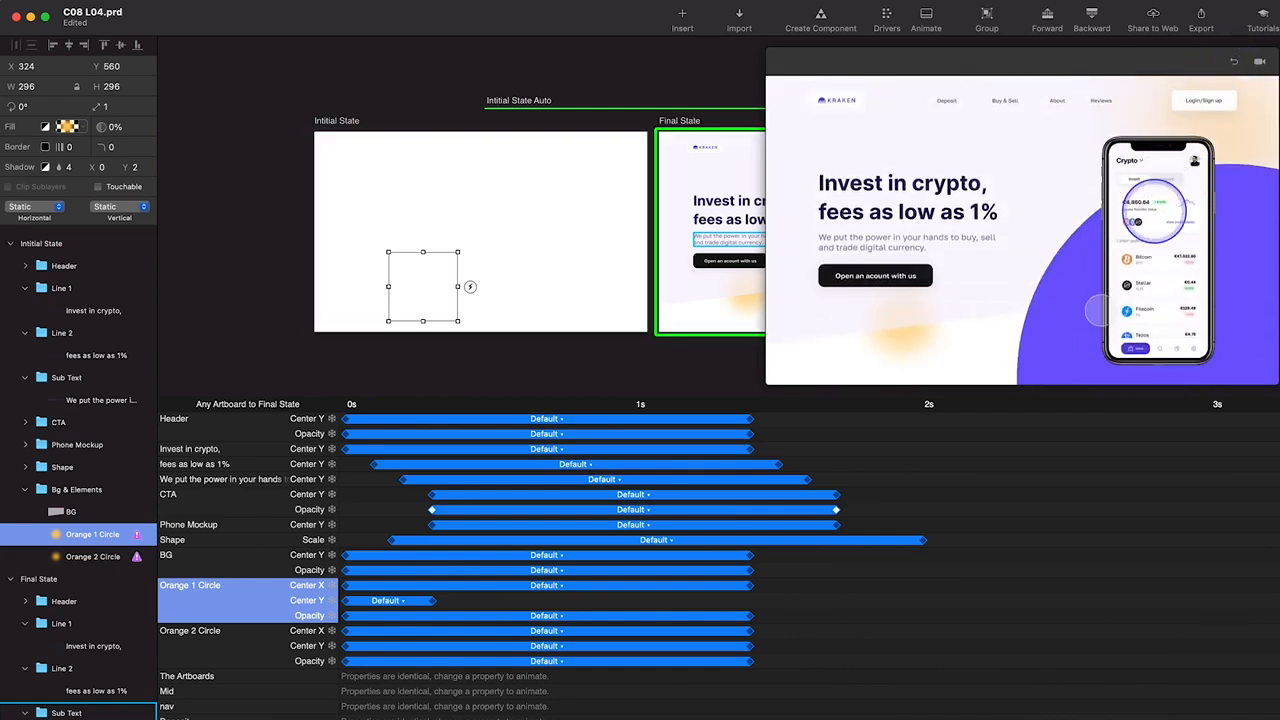
Extend Orange 1 Circle's Center Y animation to end together with its Center X and Opacity, and replay the transition
left_click(490, 611)
left_click_drag(490, 611, 740, 598)
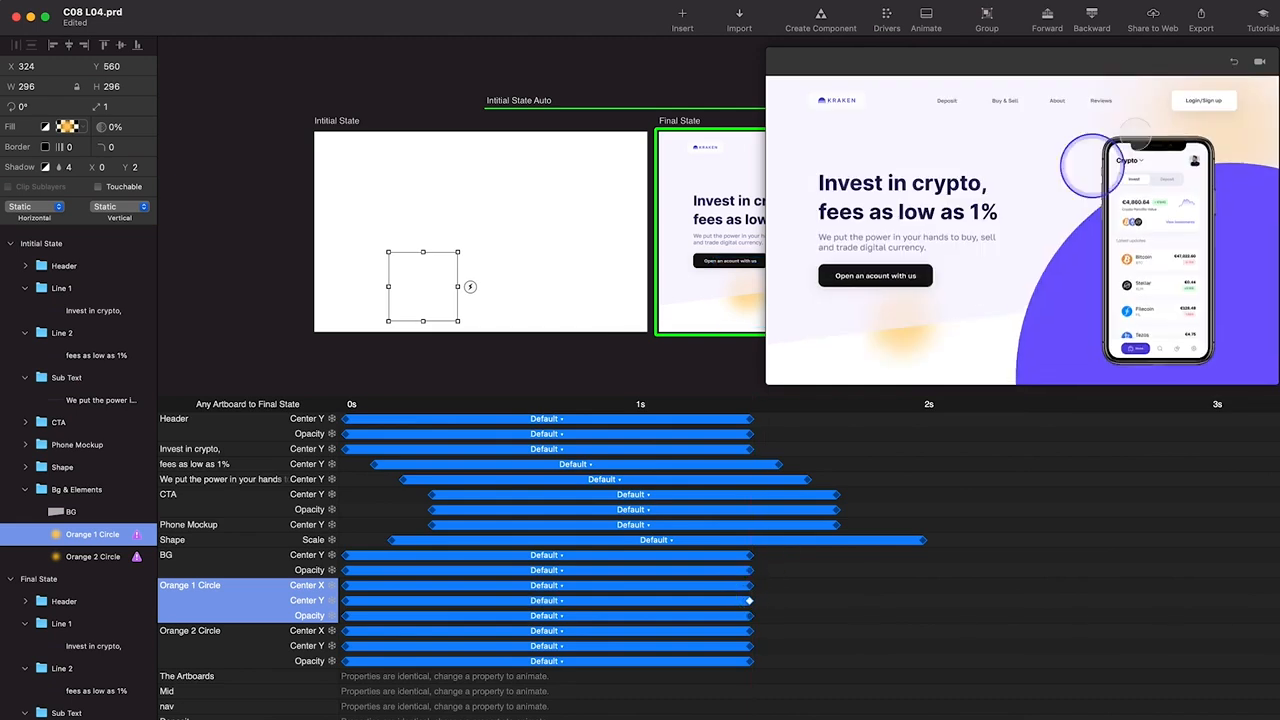
left_click(1233, 61)
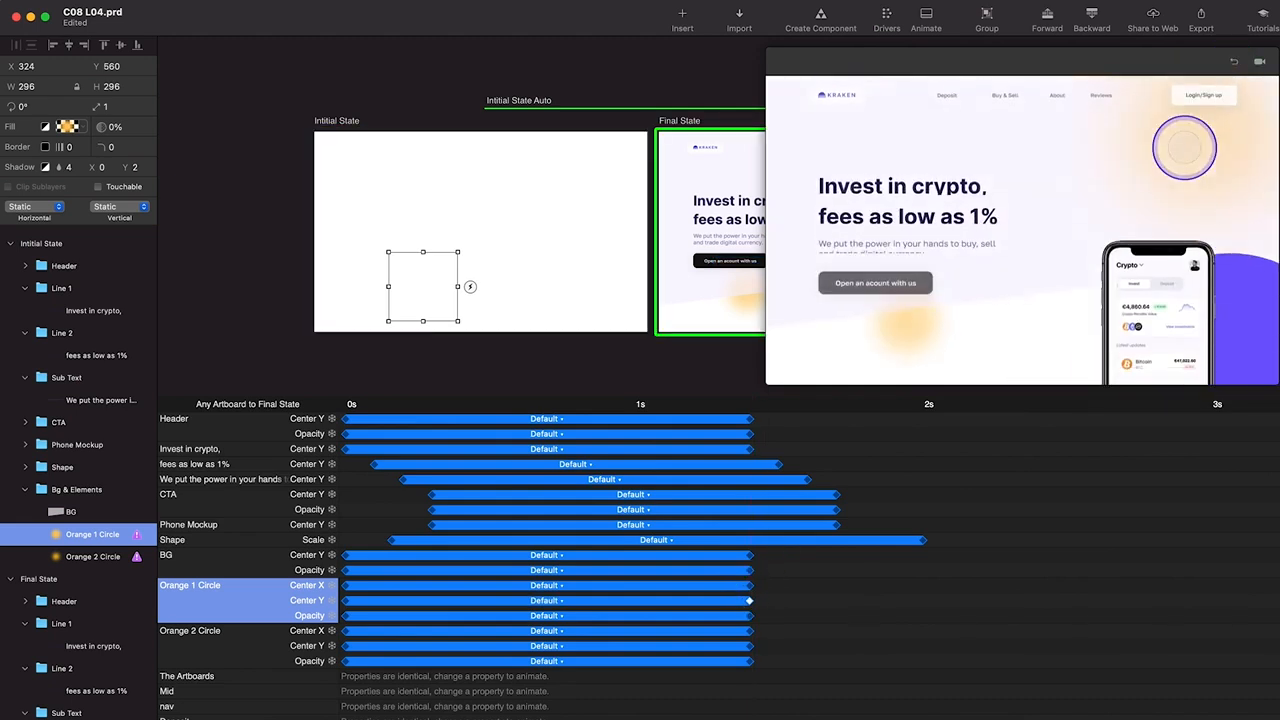
left_click(1233, 62)
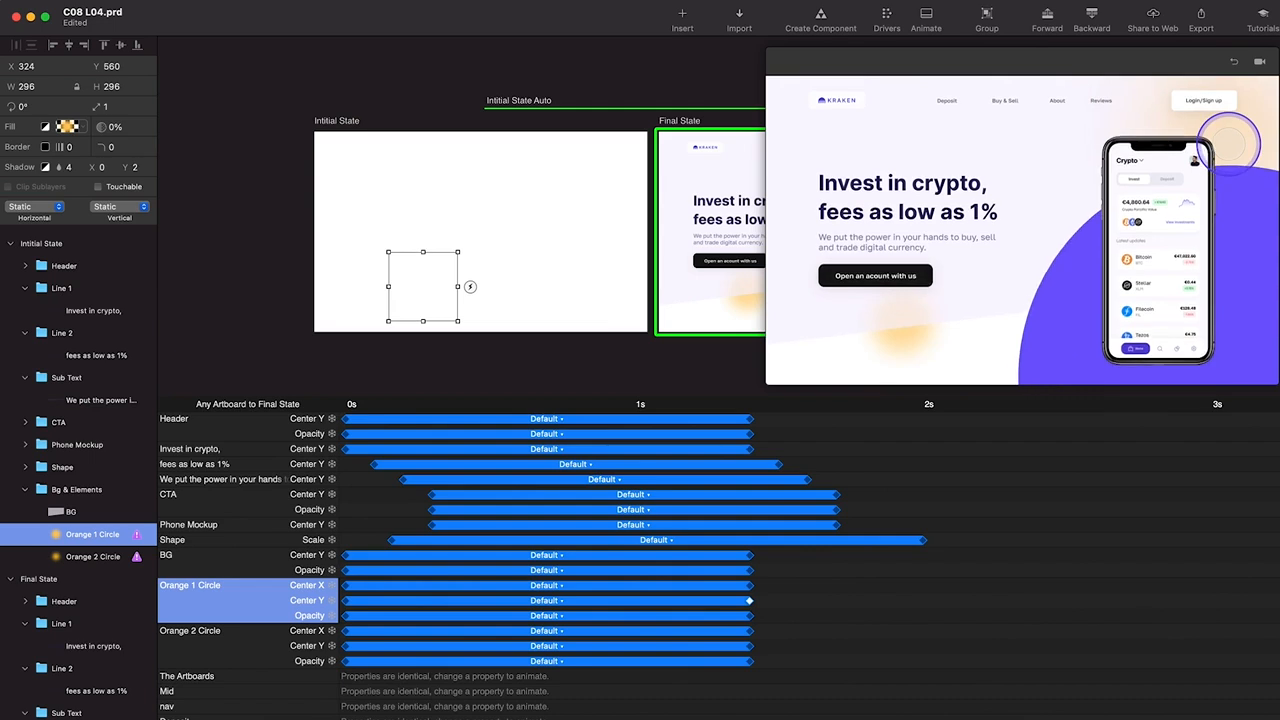
left_click(1235, 64)
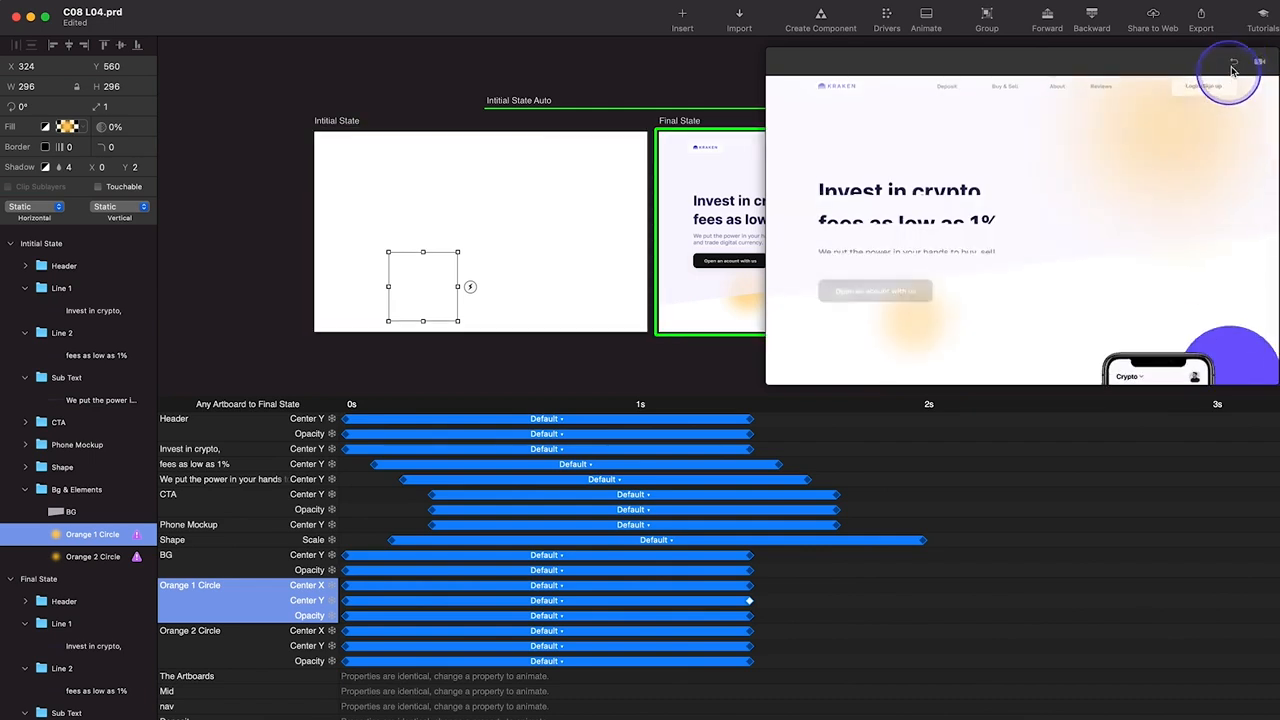